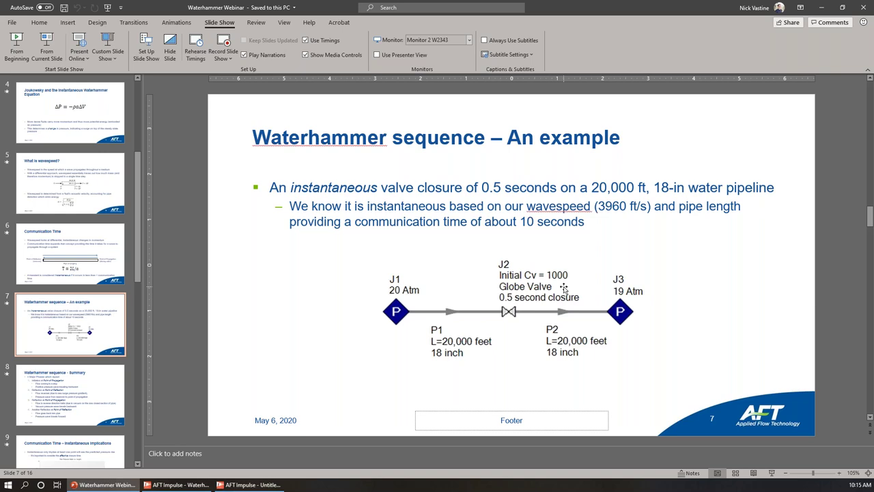
- Switch to AFT Impulse, place an assigned pressure, a valve and another assigned pressure junction in a row, and connect them with pipes
left_click(818, 7)
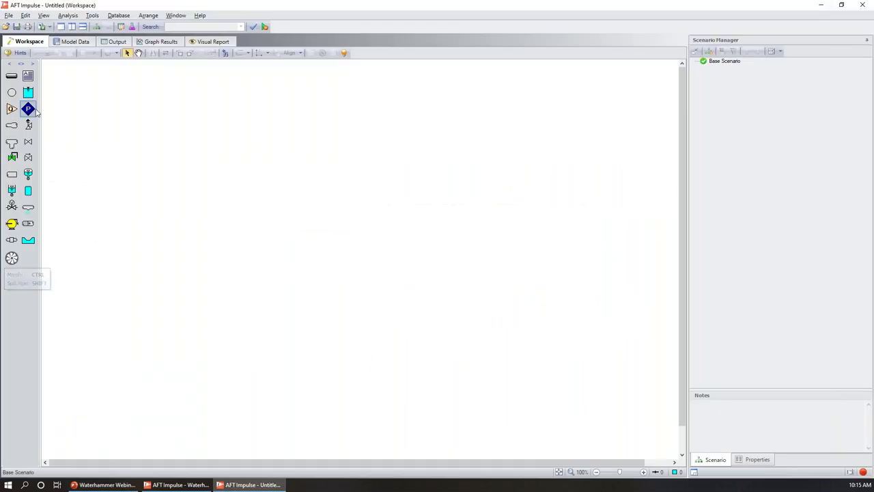
left_click_drag(29, 113, 198, 144)
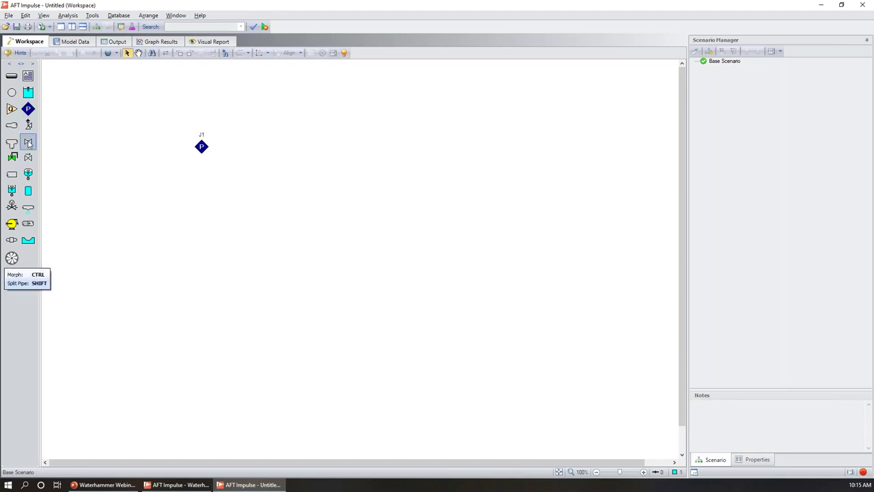
left_click_drag(28, 141, 245, 146)
left_click_drag(28, 109, 289, 146)
left_click(12, 76)
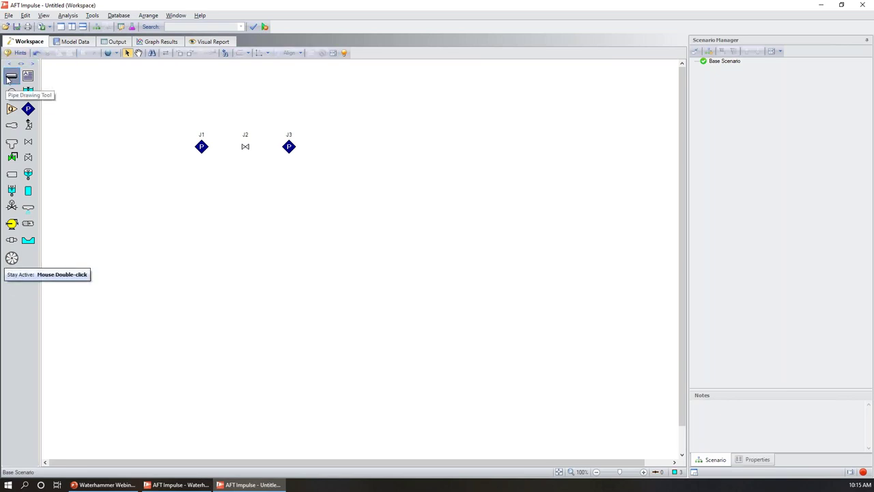
left_click_drag(211, 145, 289, 147)
- Define assigned pressure junction J1 with a static pressure of 20 atm and an elevation of 0 feet
left_click(201, 145)
left_click(351, 187)
scroll(359, 219, "up", 3)
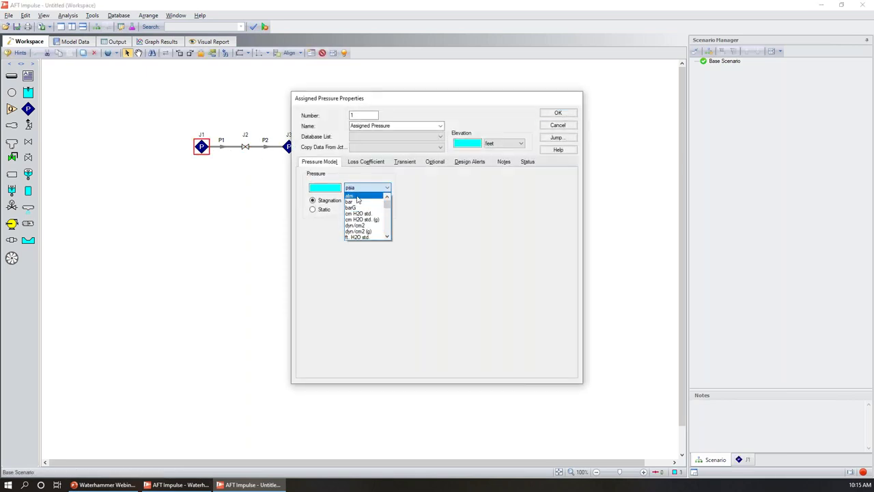
left_click(354, 196)
left_click(327, 187)
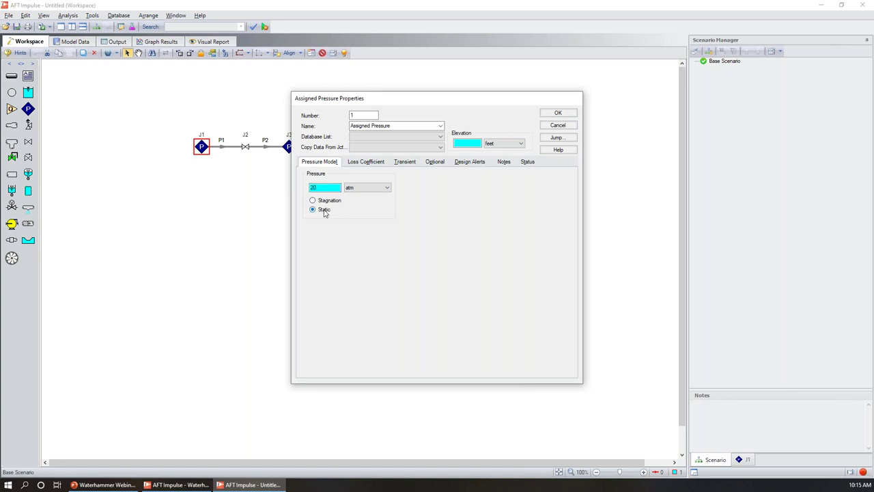
left_click(468, 143)
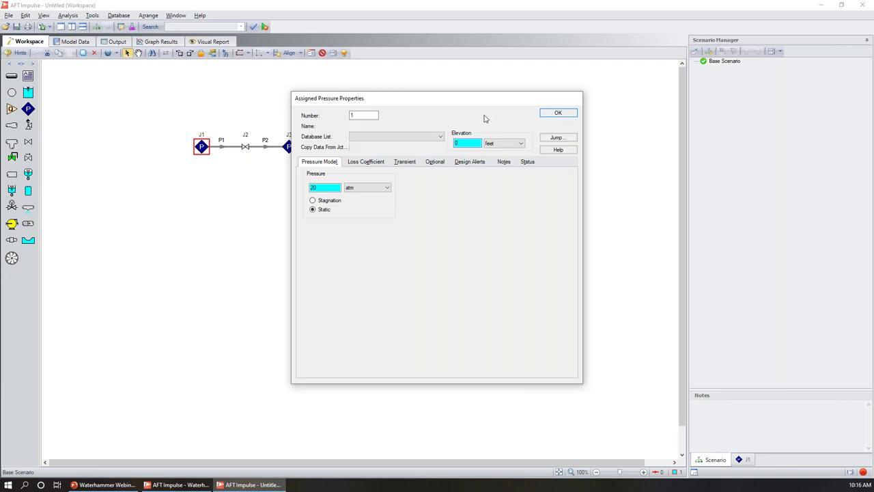
left_click(557, 113)
- Define assigned pressure junction J3 with a static pressure of 19 atm and an elevation of 0 feet
double_click(287, 146)
left_click(324, 187)
left_click(367, 187)
scroll(350, 205, "up", 5)
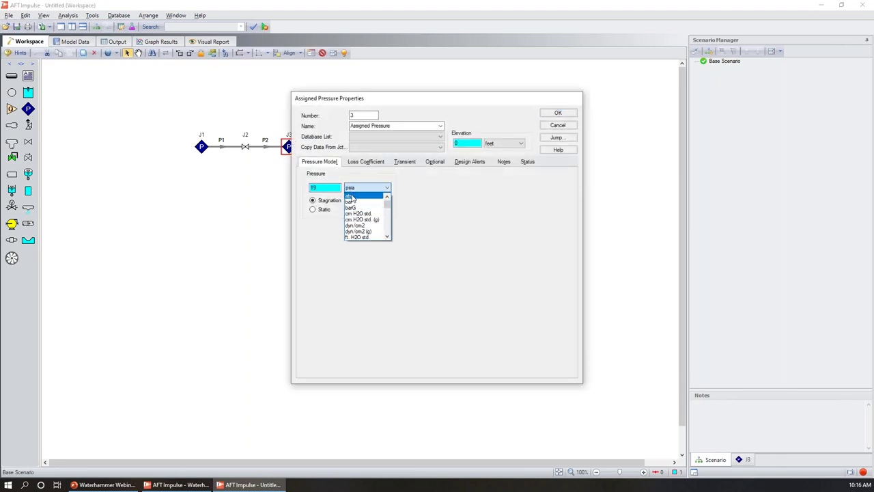
left_click(351, 197)
left_click(316, 209)
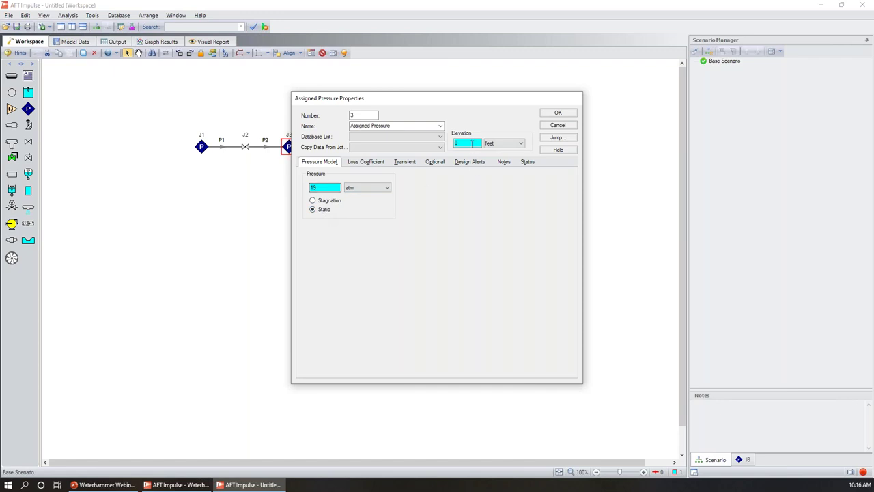
left_click(572, 114)
- Set valve J2's inlet elevation to 0 feet and give it a fixed Cv of 1000
left_click(245, 147)
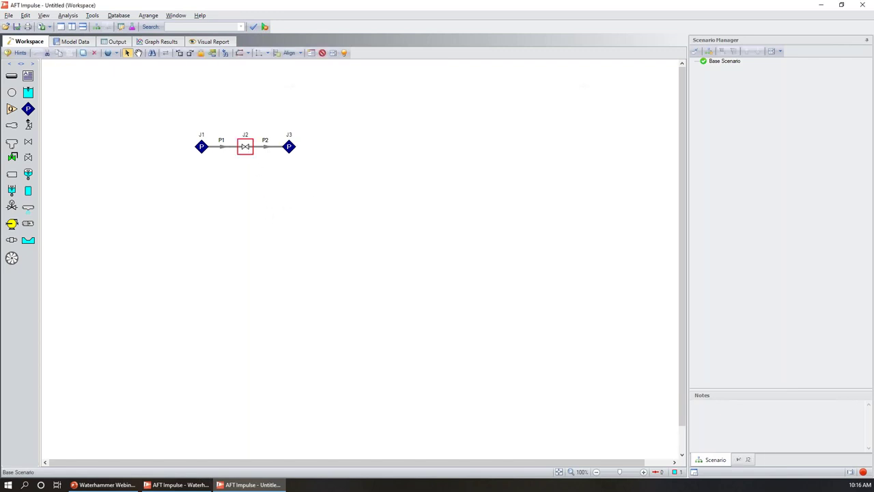
double_click(247, 146)
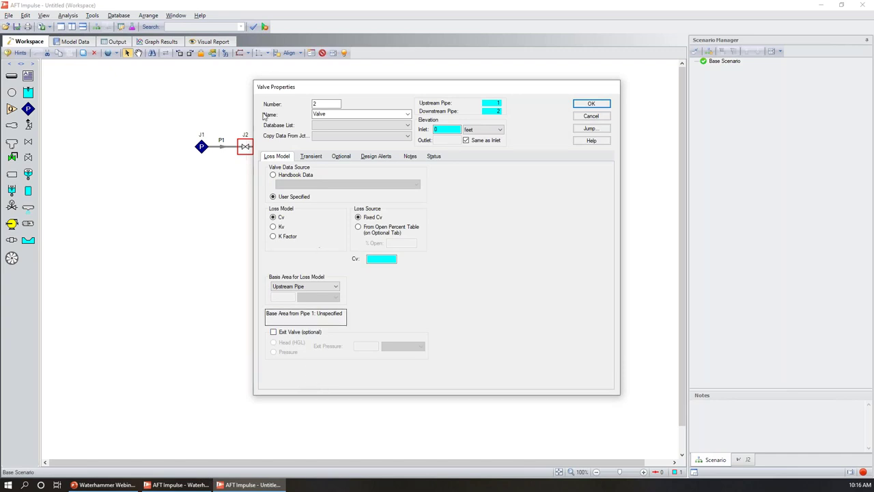
left_click(389, 259)
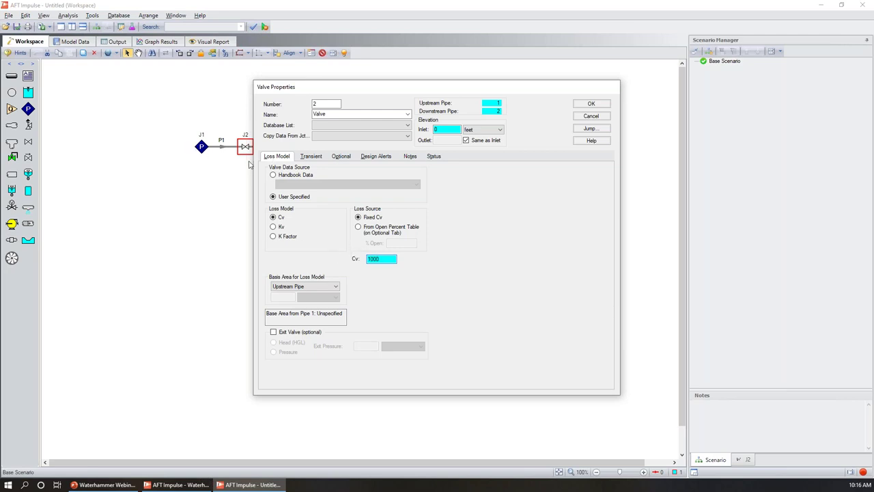
left_click_drag(307, 87, 358, 82)
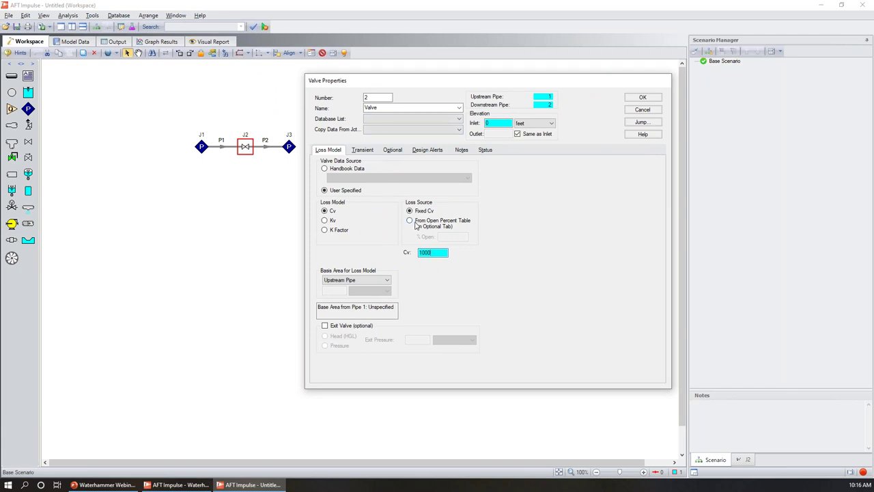
- Base valve J2's loss on an open percent table, create a pre-defined Globe curve with full open Cv 1000, and view its graph
left_click(409, 221)
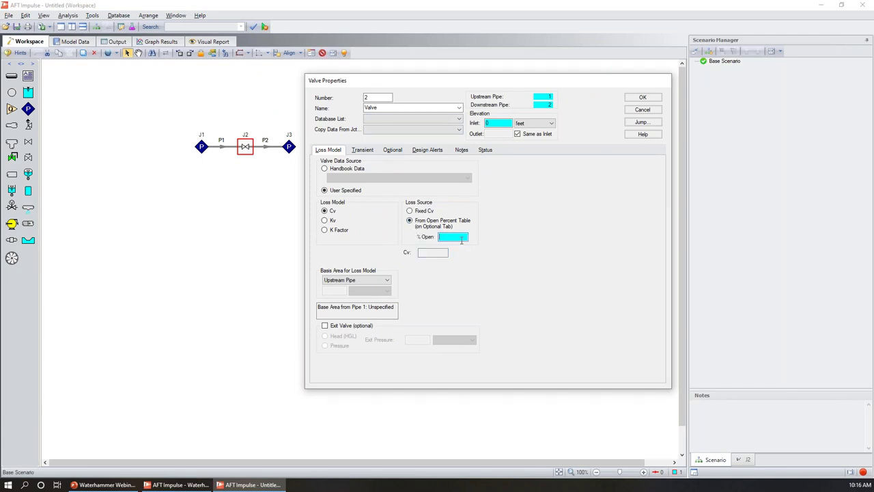
left_click(393, 151)
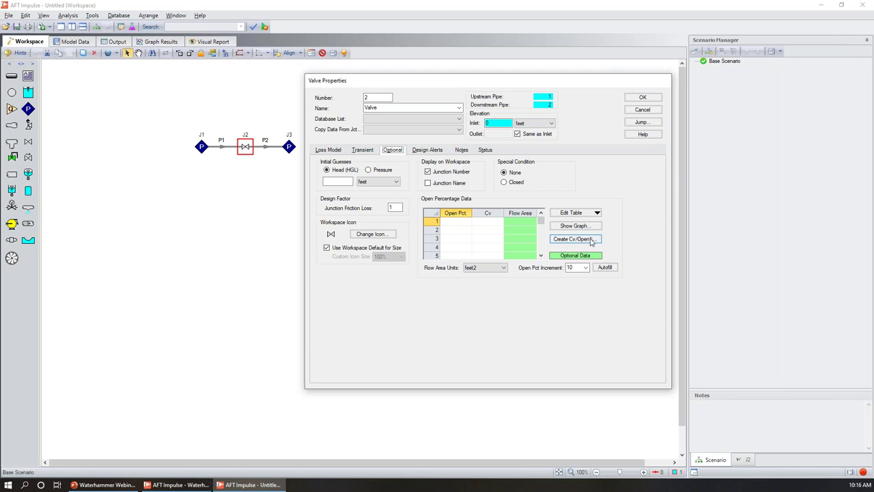
left_click(458, 226)
left_click(558, 240)
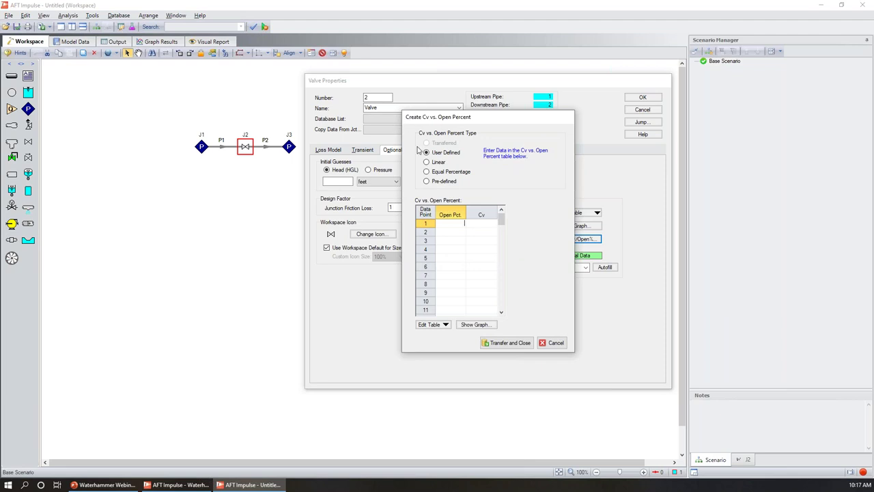
left_click(426, 181)
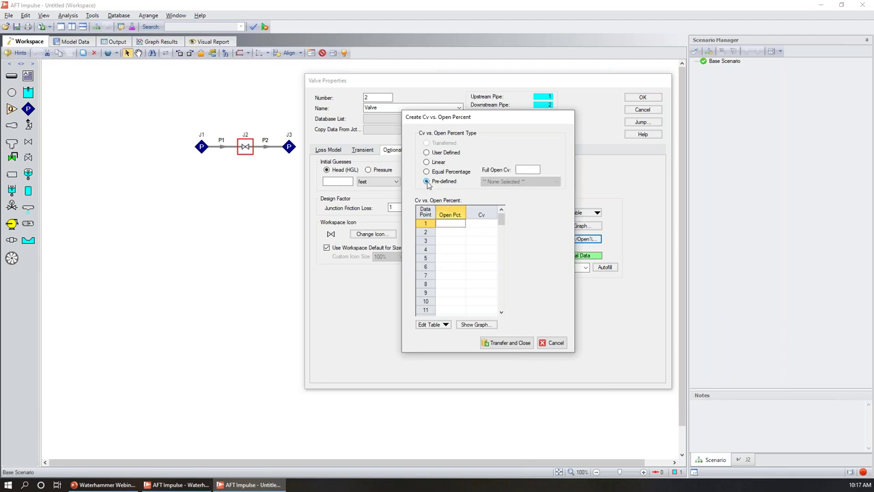
left_click(537, 171)
type("1000")
left_click(526, 182)
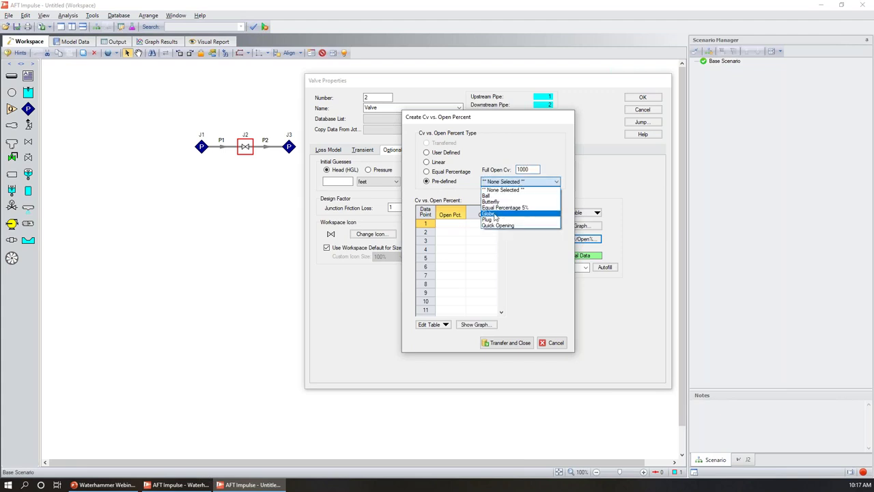
left_click(494, 214)
left_click(477, 325)
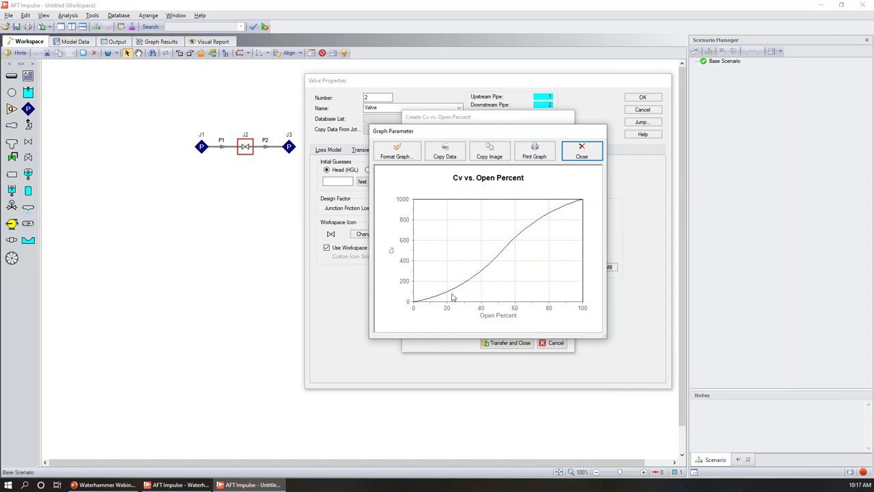
left_click(582, 151)
- Try the pre-defined Quick Opening curve for the valve and view its Cv versus open percent graph
left_click(539, 181)
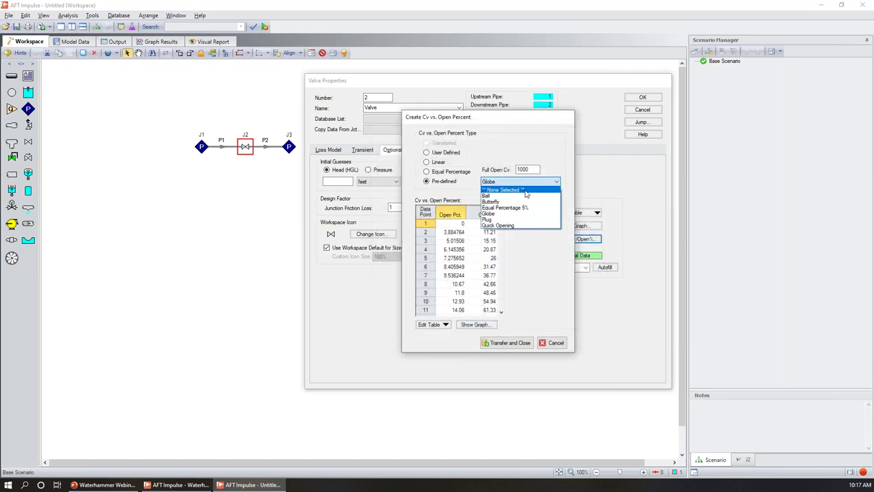
left_click(513, 225)
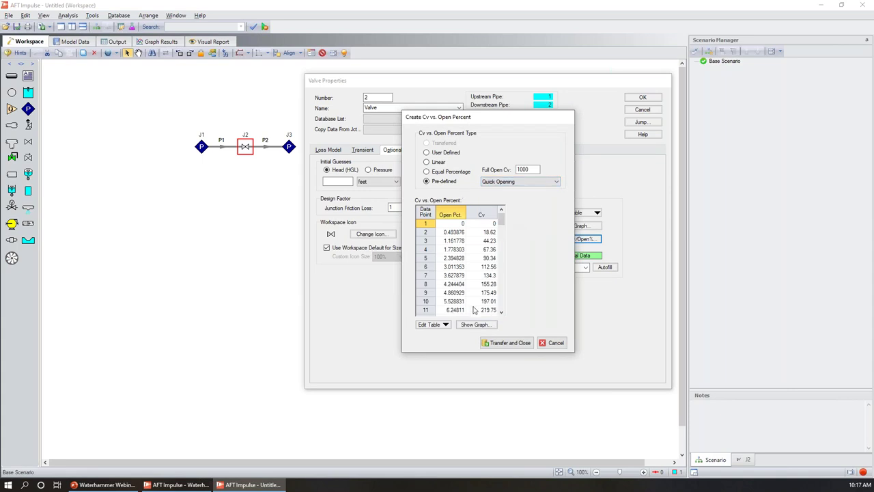
left_click(466, 326)
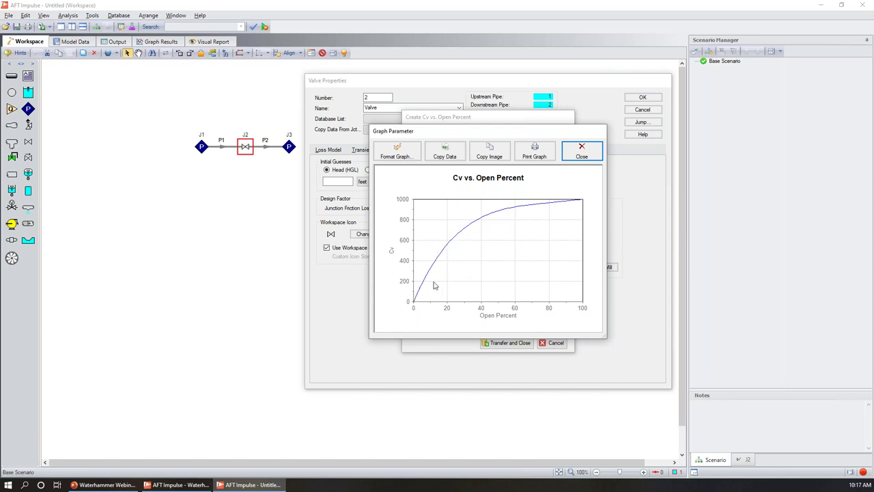
left_click(580, 149)
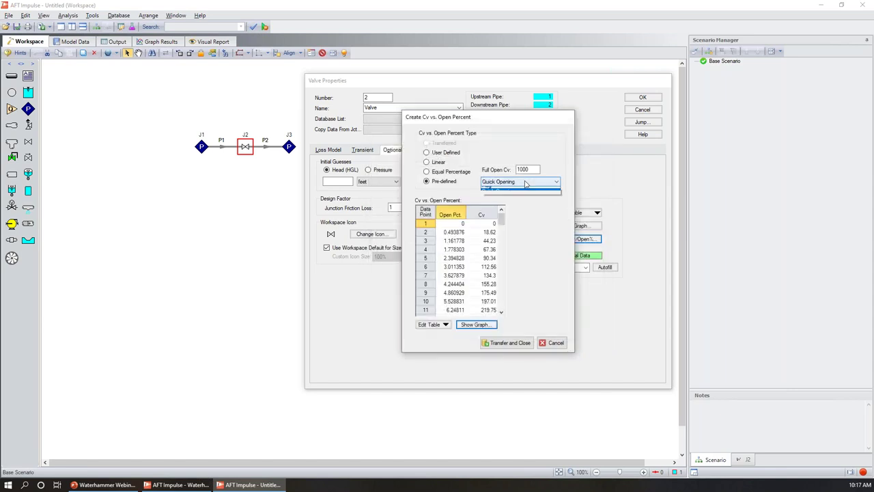
- Transfer the pre-defined Globe curve to valve J2's open percentage data and set the valve to 100 percent open
left_click(526, 182)
left_click(498, 213)
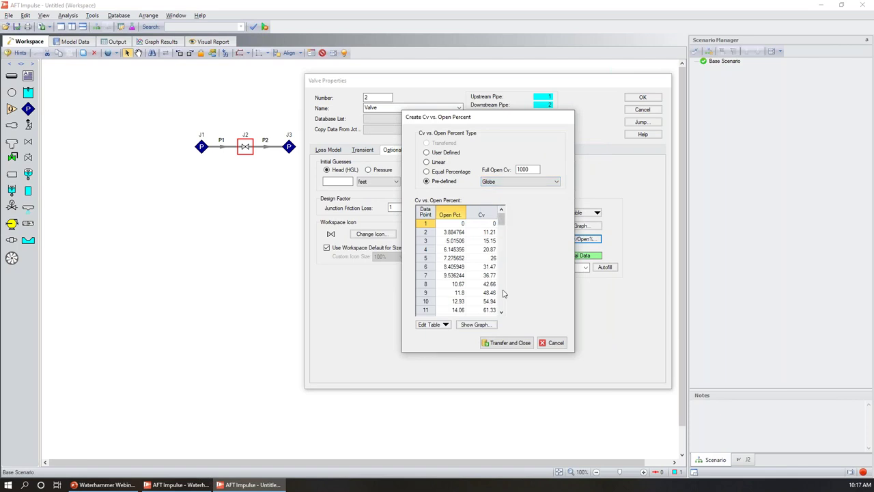
left_click(516, 343)
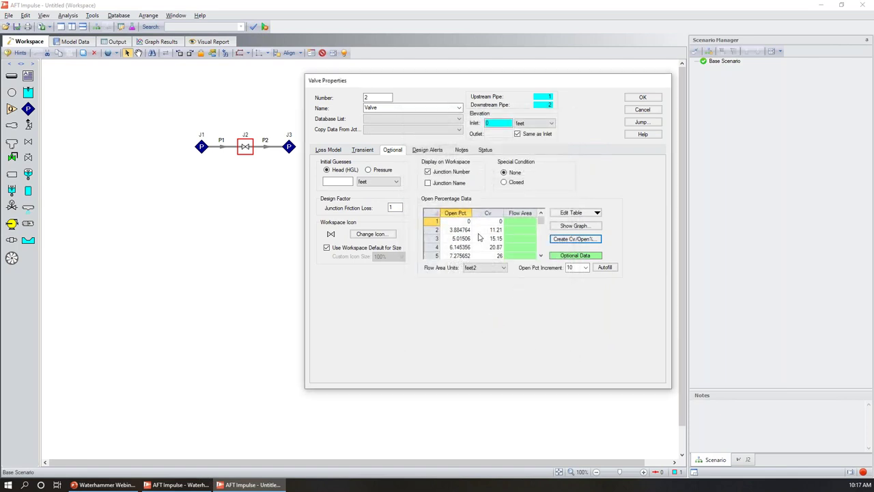
left_click(573, 226)
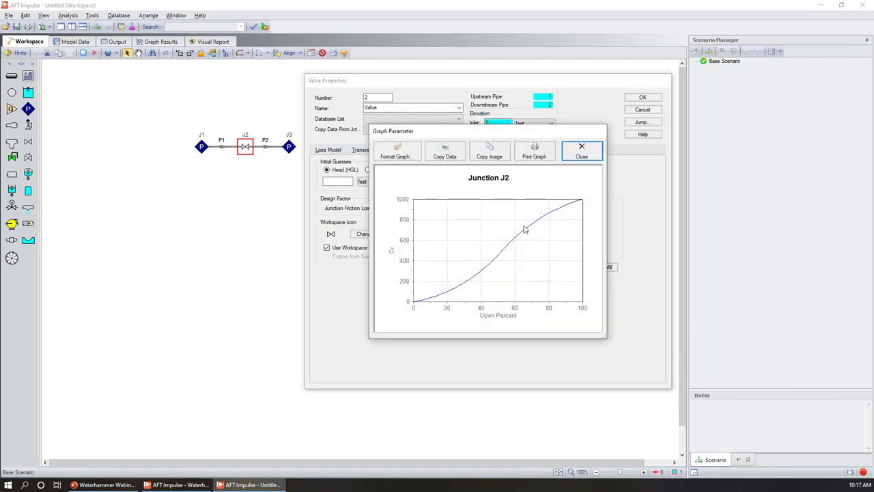
left_click(583, 152)
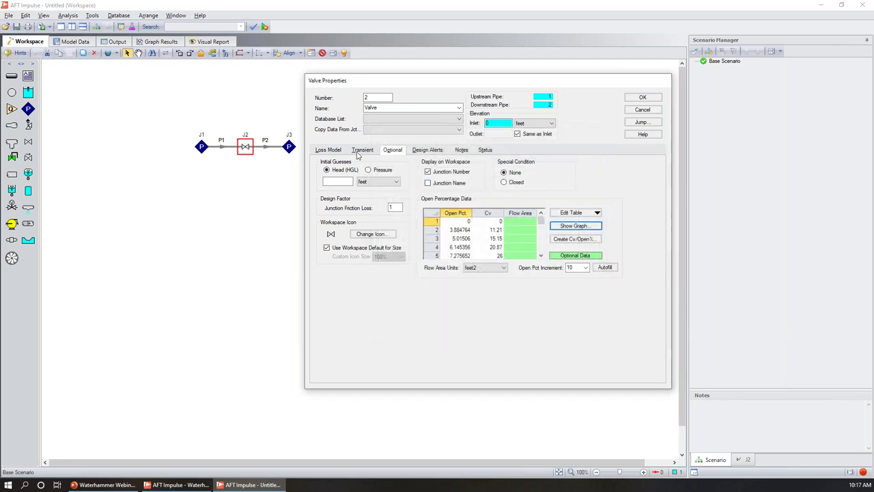
left_click(327, 149)
left_click(445, 238)
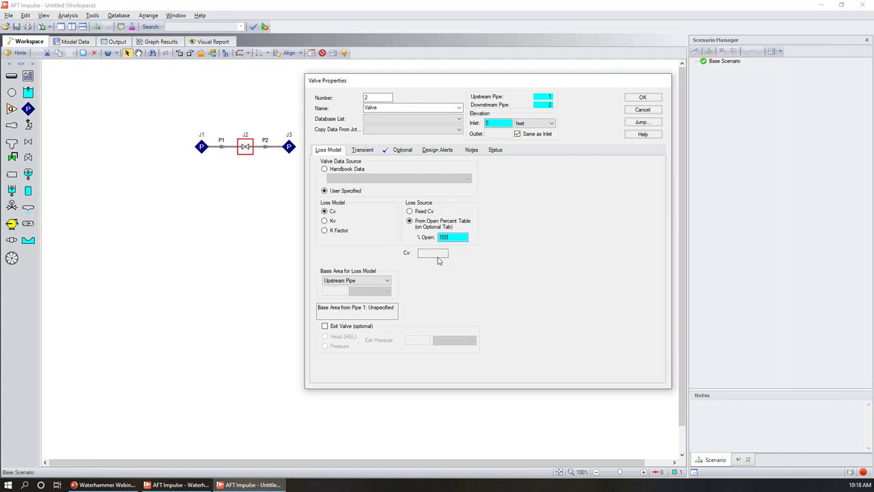
- Enter a time-based transient for valve J2 with Cv 1000 at 0 seconds and Cv 0 at 0.5 seconds, and graph it
left_click(364, 150)
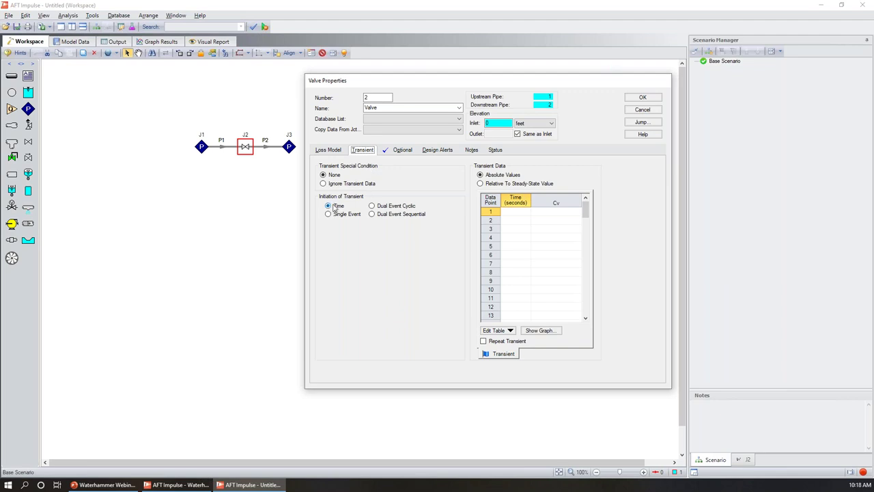
left_click(518, 217)
left_click(560, 212)
type("1000")
left_click(525, 220)
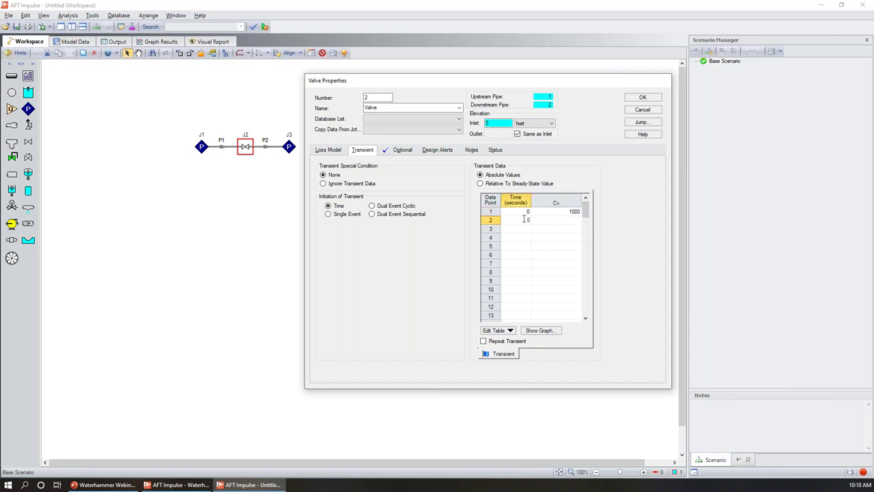
key("Tab")
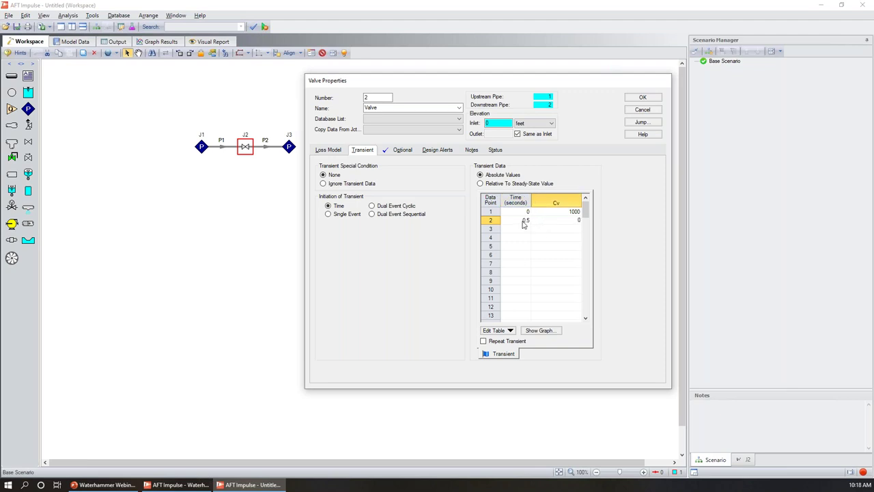
left_click(541, 330)
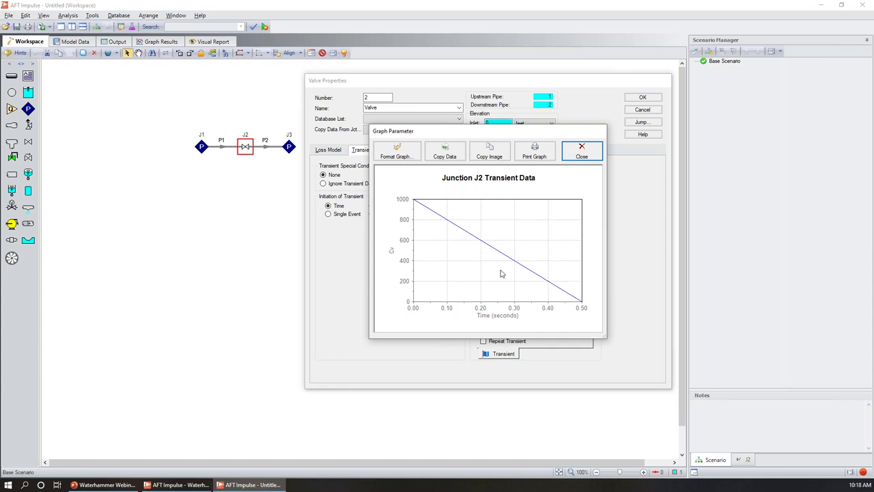
left_click(579, 151)
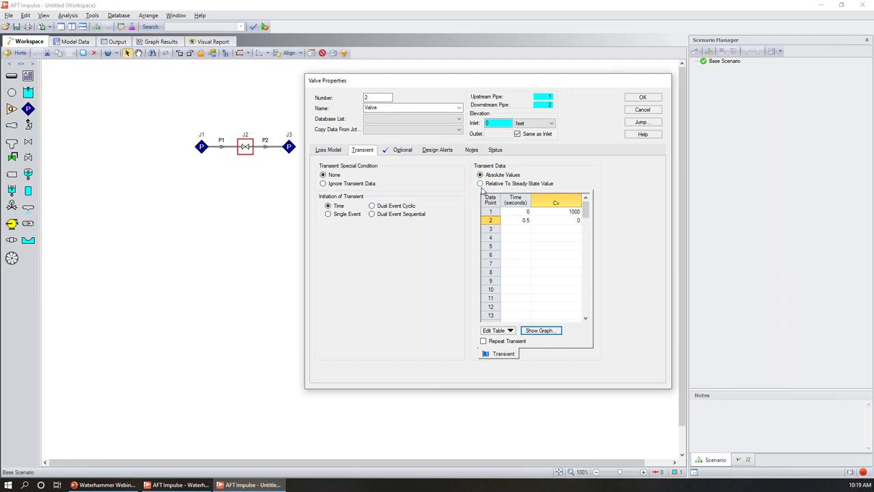
- Clear valve J2's transient table, start creating Cv vs. time from open percent, and view the transferred Cv vs. open percent graph
left_click(510, 331)
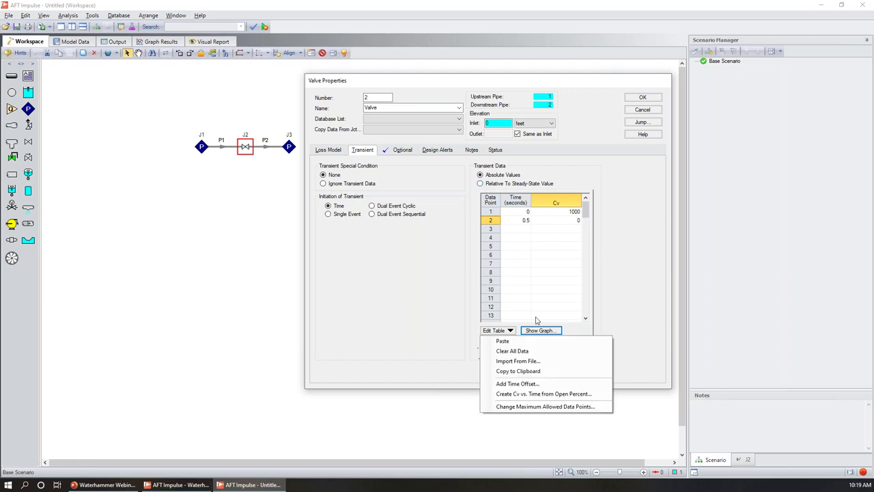
left_click(509, 351)
left_click(504, 331)
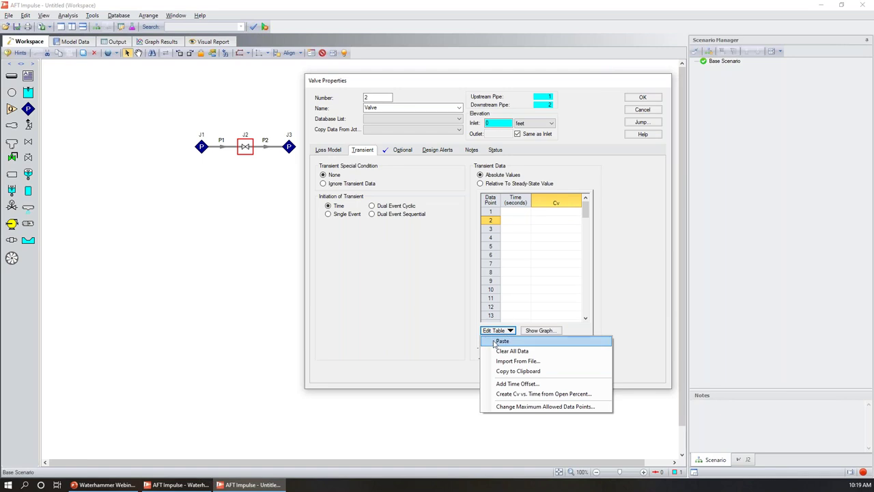
left_click(516, 394)
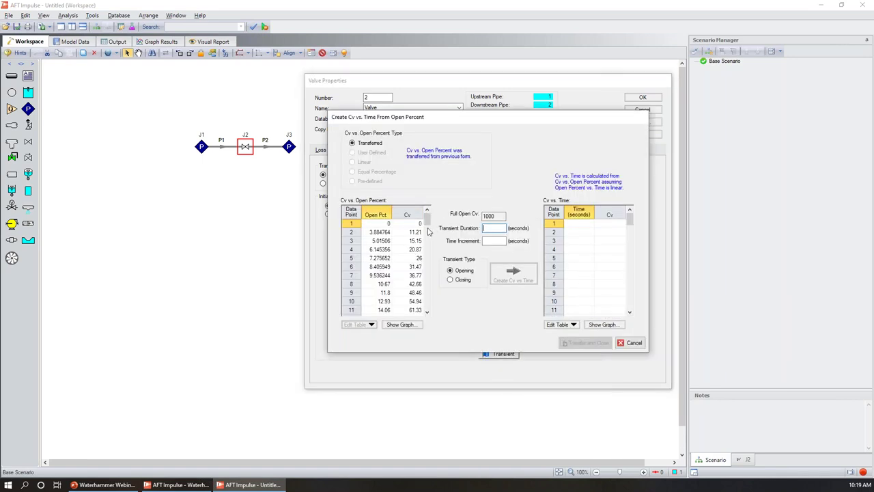
left_click(403, 324)
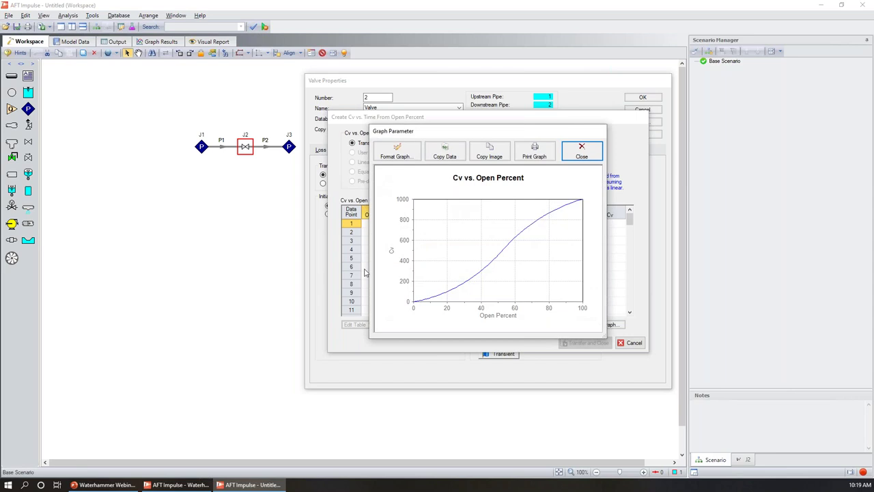
left_click(580, 151)
- Generate a closing Cv vs. time table for the valve with a 0.5 second transient duration and 0.05 second time increment
left_click(493, 228)
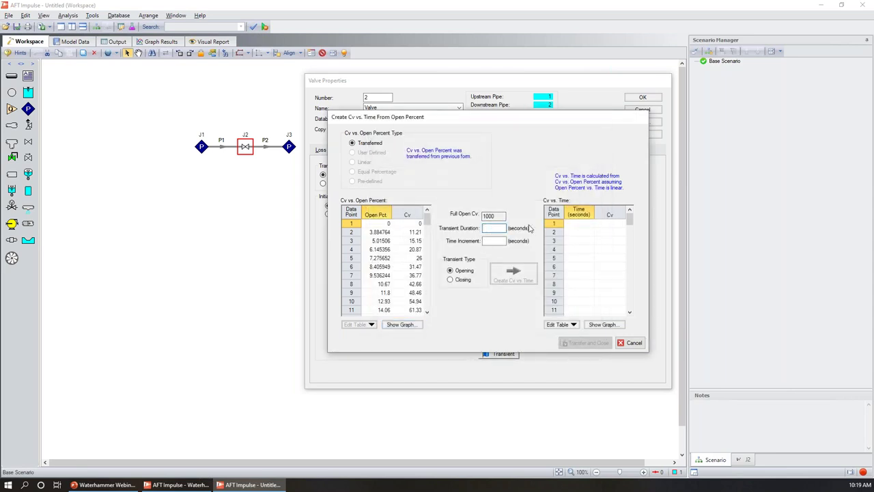
type("0.5")
left_click(495, 241)
type("1")
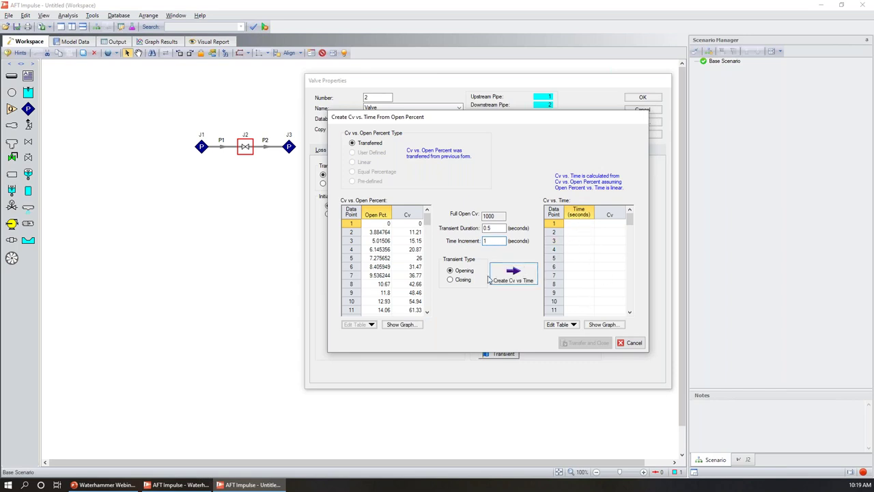
left_click(508, 276)
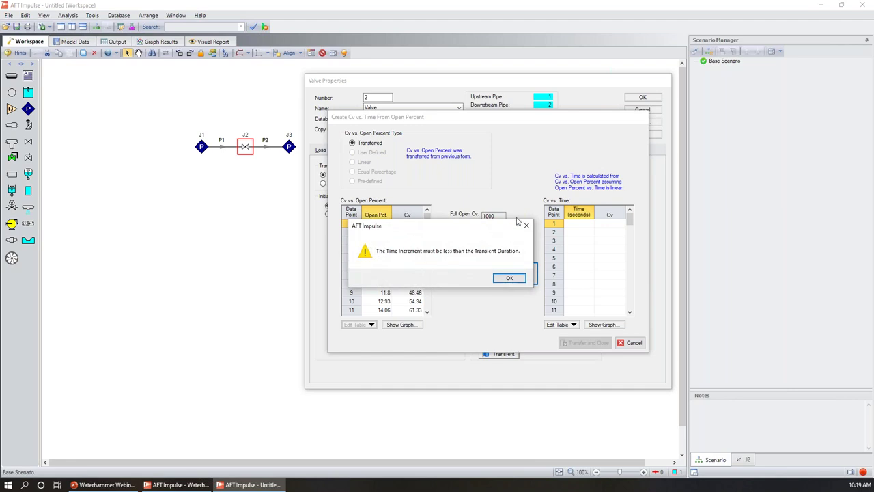
left_click_drag(459, 228, 469, 288)
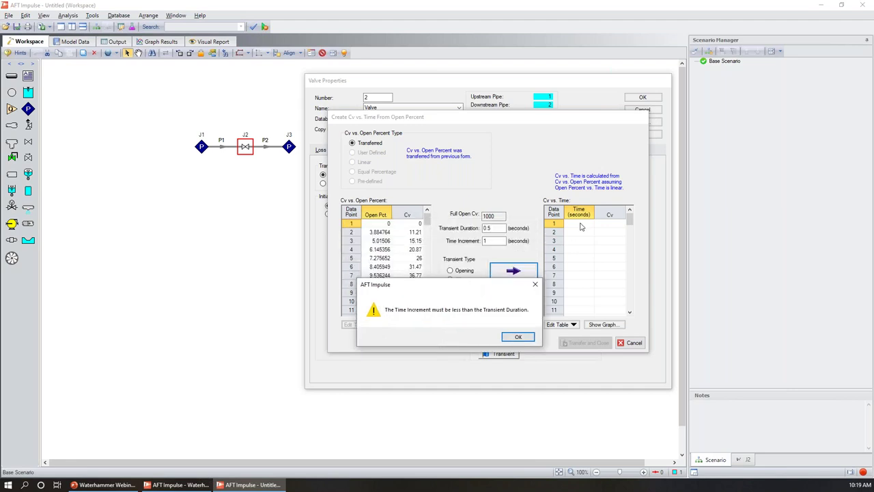
left_click(518, 337)
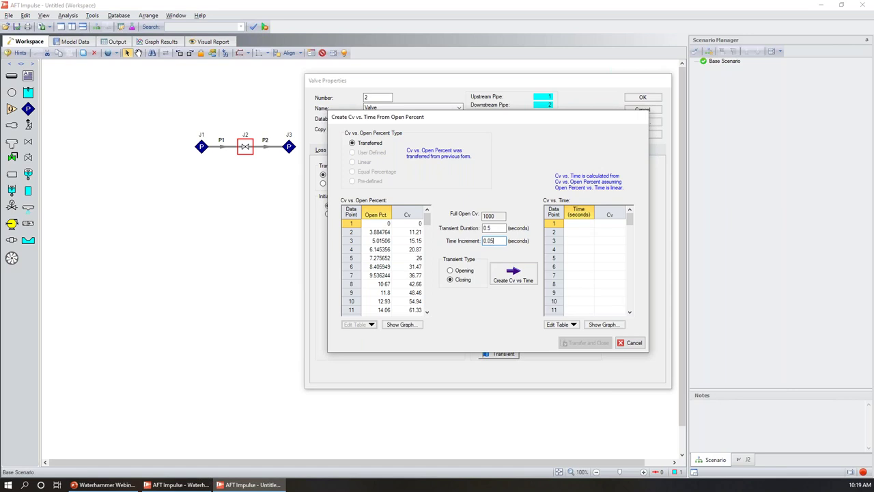
left_click(512, 273)
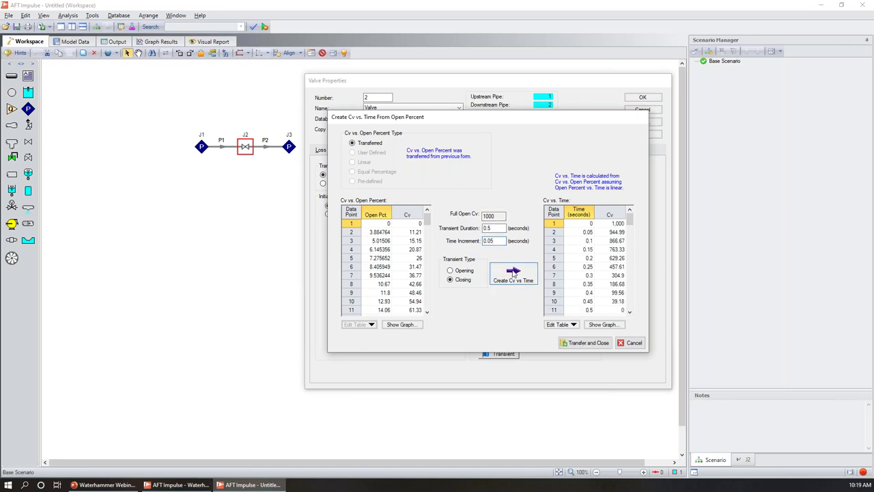
- Graph the generated Cv vs. time data, transfer it to valve J2's transient, and accept the valve properties
left_click(598, 325)
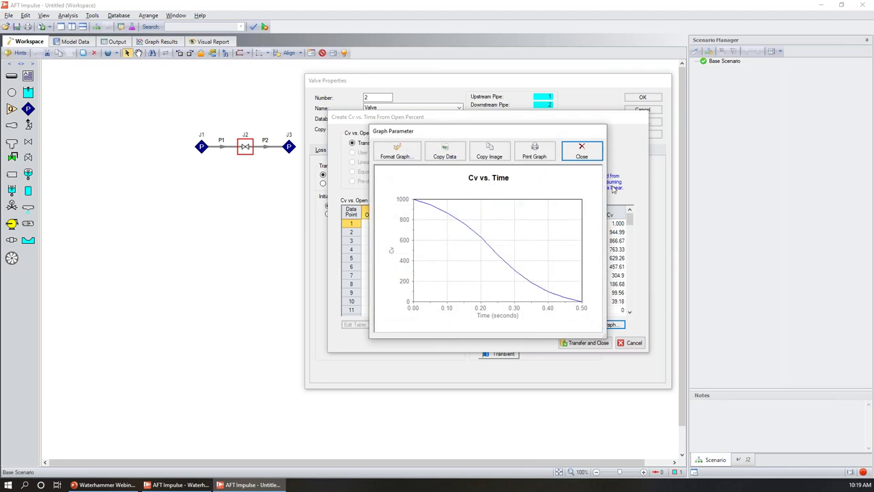
left_click(582, 156)
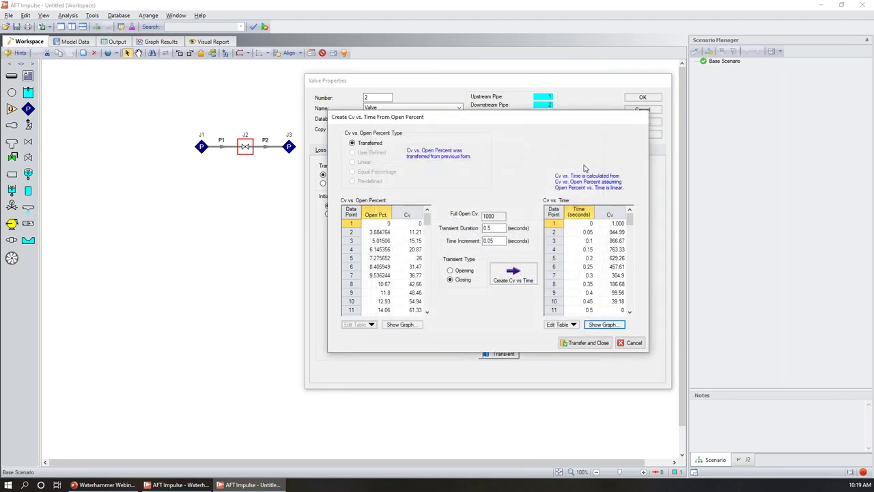
left_click(587, 342)
left_click(643, 97)
- Define pipe P1 with a length of 20000 feet, Steel - ANSI material and an 18 inch size
scroll(256, 167, "up", 5)
scroll(260, 163, "up", 3)
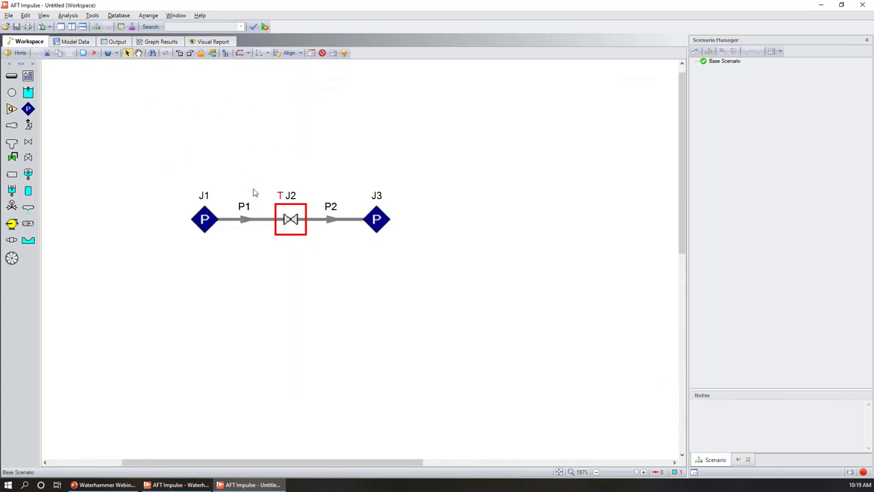
left_click(250, 171)
left_click(250, 220)
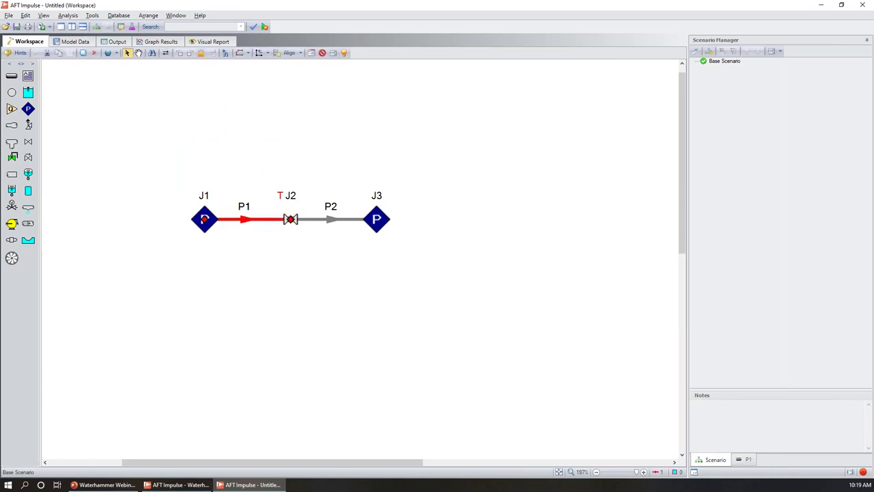
double_click(284, 215)
left_click(435, 202)
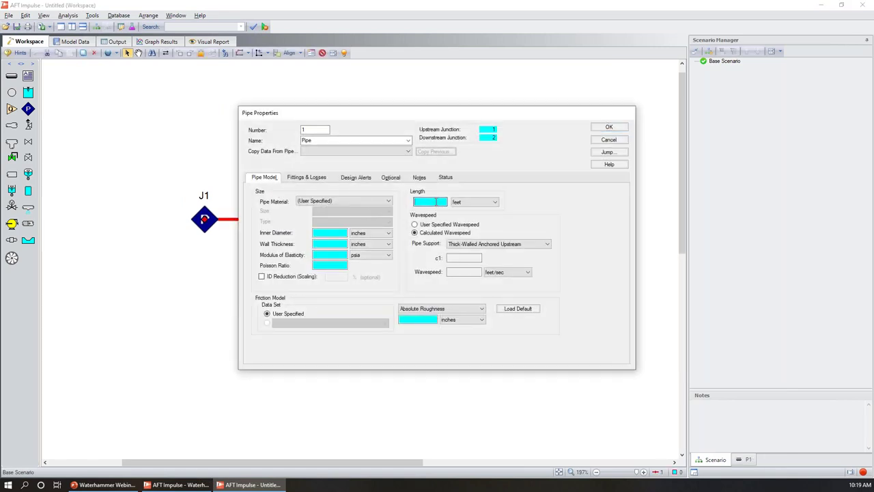
left_click(350, 200)
scroll(320, 227, "down", 5)
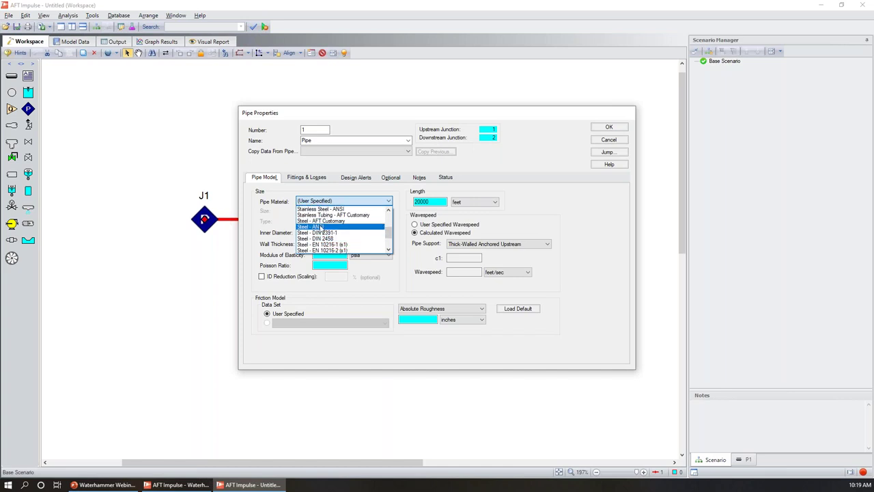
left_click(320, 227)
left_click(351, 211)
scroll(337, 239, "down", 5)
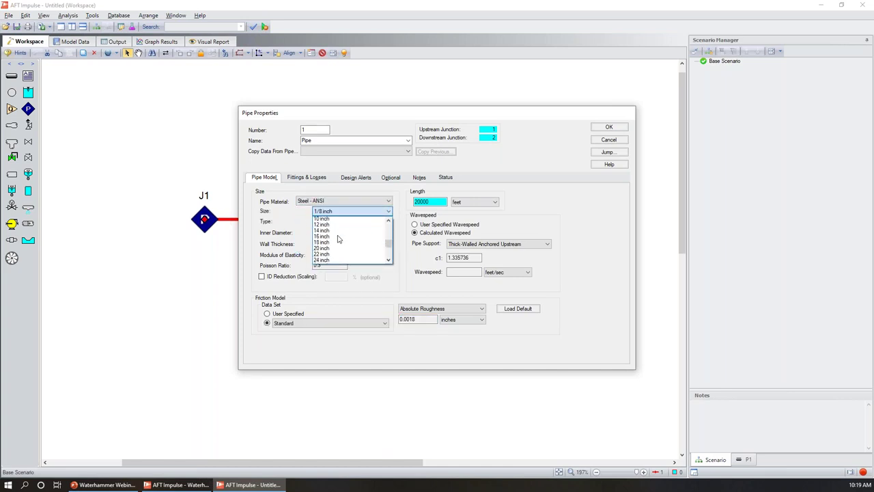
left_click(335, 246)
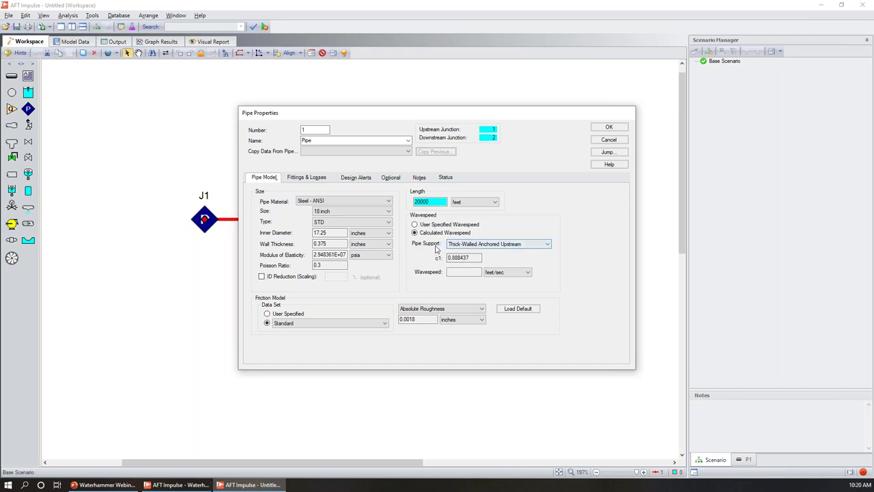
- Try the Circular Tunnel (unlined) and Thin-Walled Anchored Upstream pipe supports for pipe P1
left_click(500, 250)
left_click(502, 252)
left_click(481, 246)
left_click(478, 284)
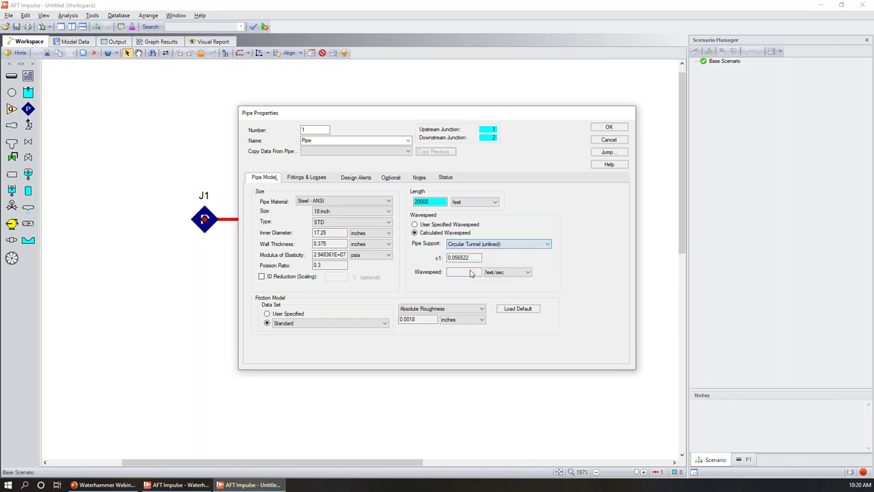
left_click(478, 245)
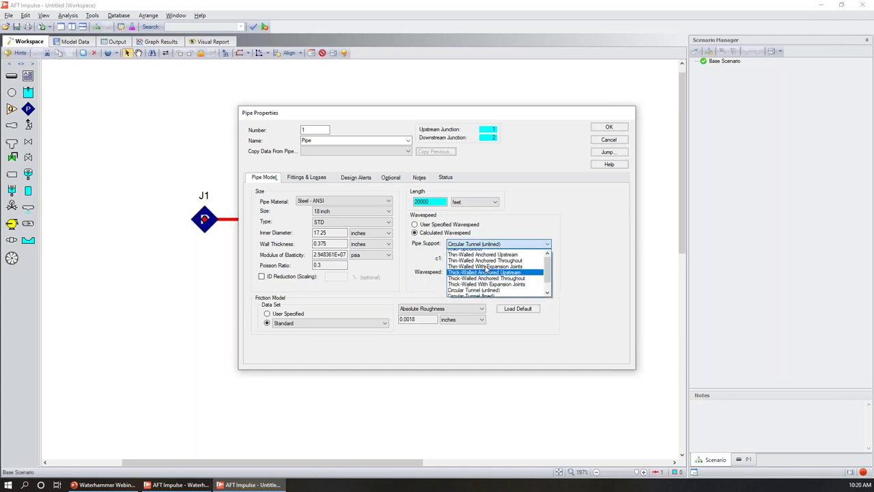
left_click(481, 258)
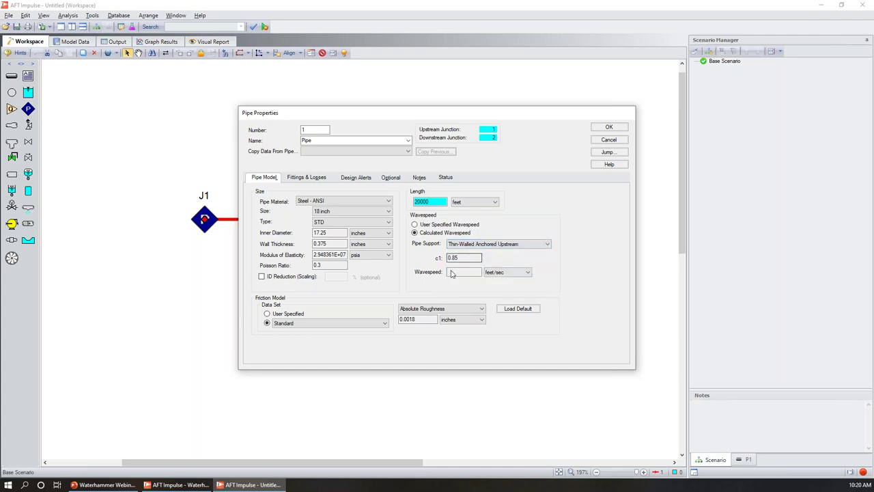
- Set pipe P1's support to Thick-Walled Anchored Upstream and accept the pipe properties
left_click(480, 246)
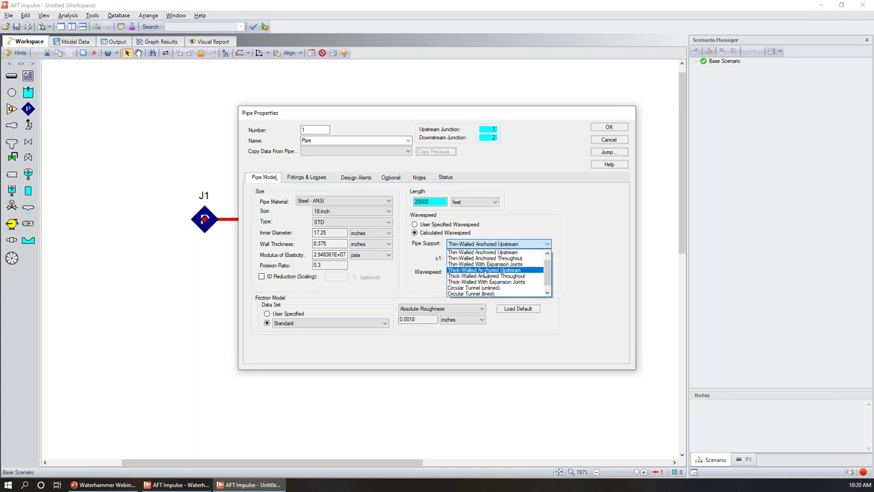
left_click(485, 270)
left_click(609, 127)
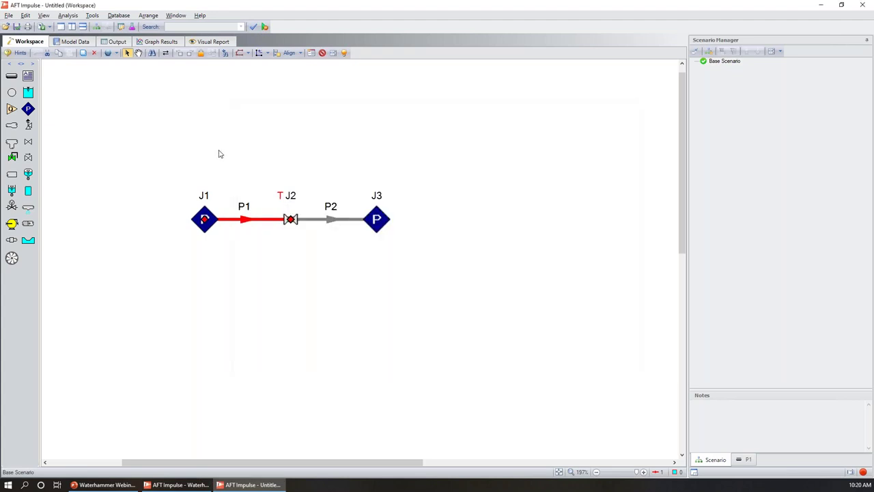
- Reopen pipe P1's properties to check its wavespeed settings, and close them
left_click(218, 153)
left_click(244, 220)
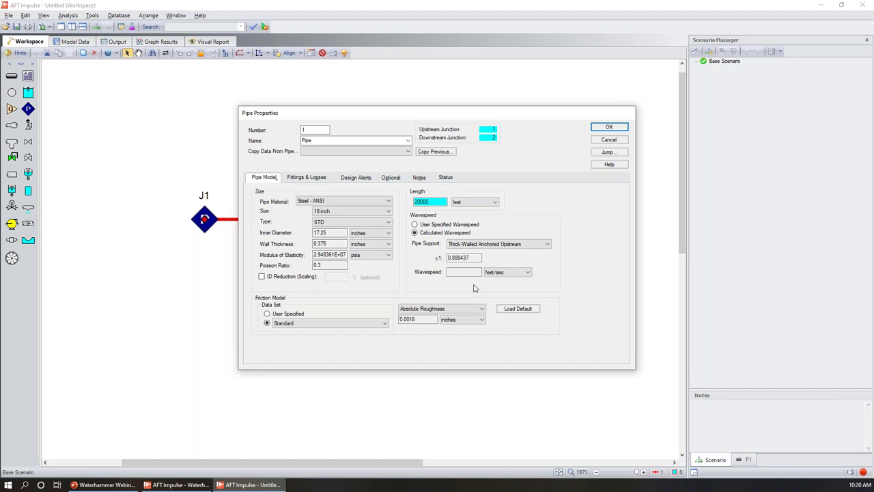
left_click(606, 128)
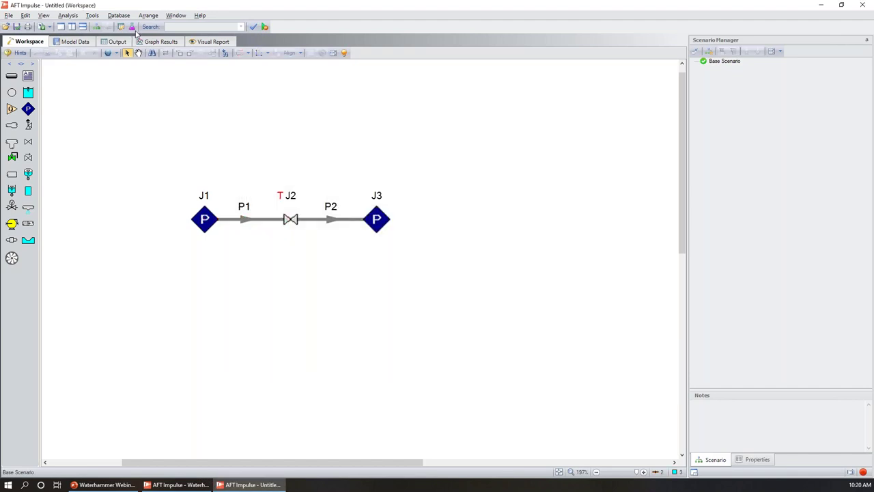
- Set the system fluid to the AFT Standard fluid Water at 1 atm and accept the system properties
left_click(133, 26)
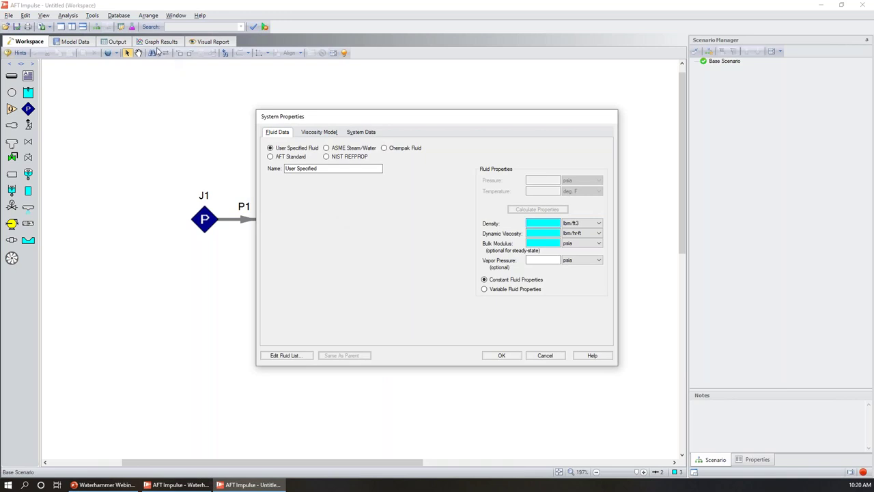
left_click(285, 157)
left_click(285, 221)
left_click(303, 232)
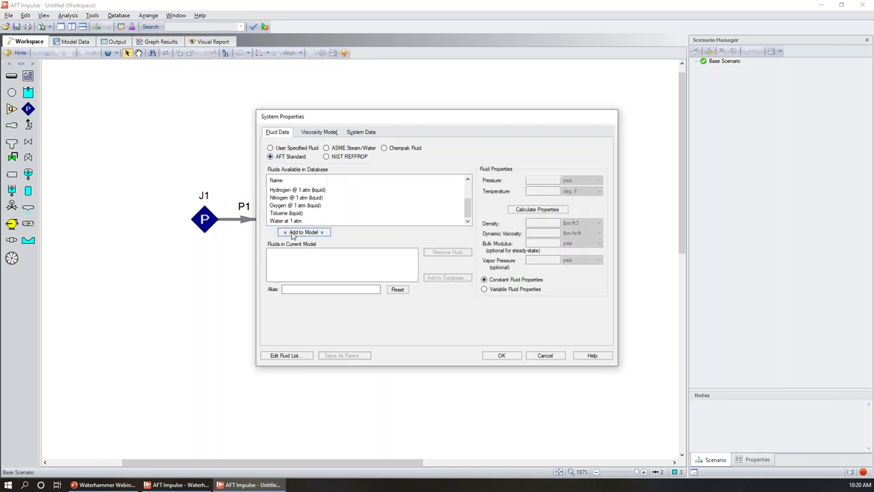
left_click(503, 354)
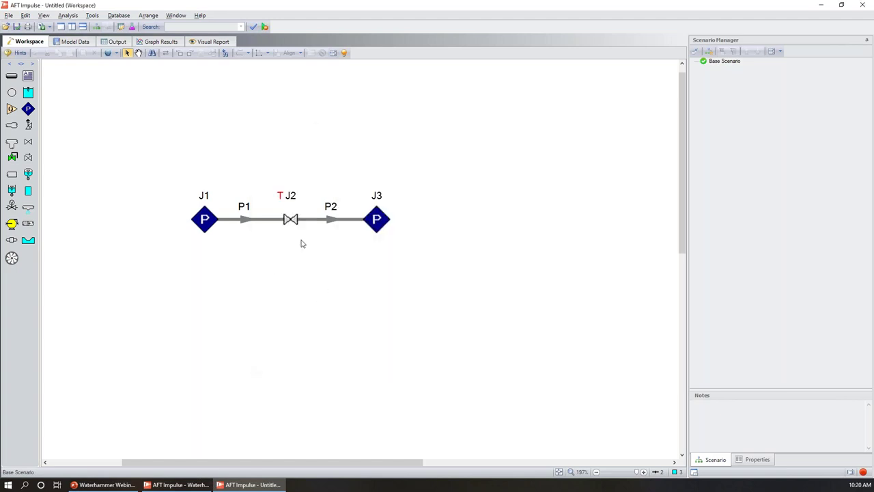
- Examine the calculated wavespeed in pipe P1's properties
left_click(269, 220)
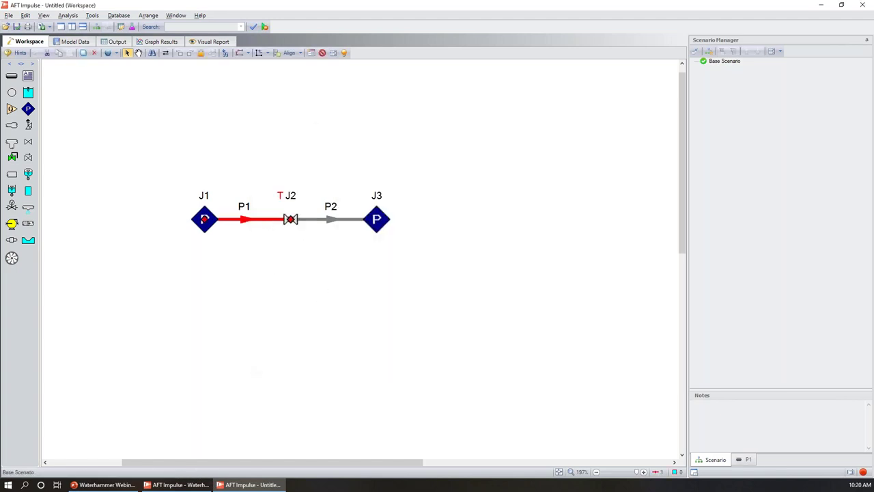
double_click(270, 219)
left_click_drag(478, 272, 447, 273)
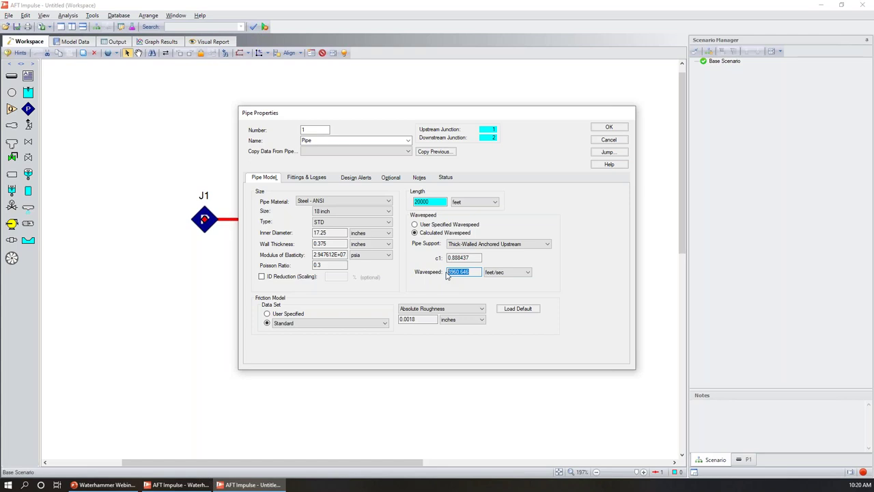
left_click(466, 276)
- Compare pipe P1's wavespeed with other supports, trying Circular Tunnel (lined) and Thin-Walled Anchored Throughout
left_click(482, 244)
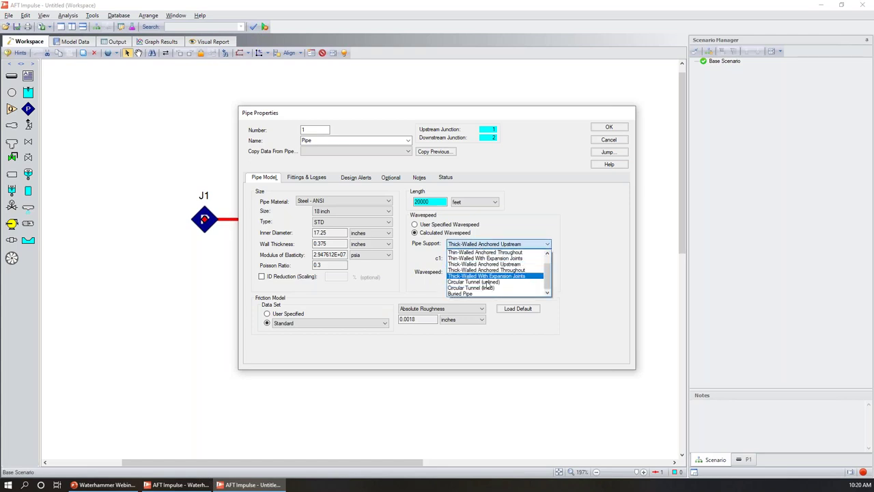
left_click(470, 287)
left_click(481, 244)
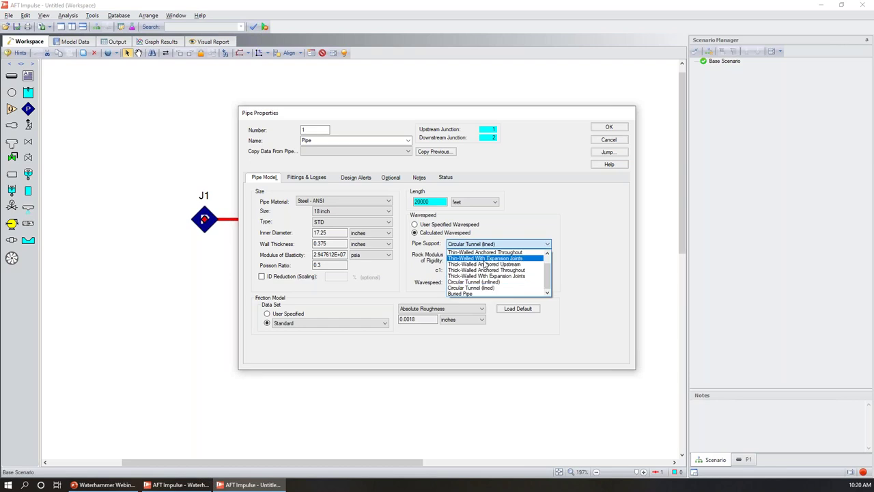
left_click(486, 265)
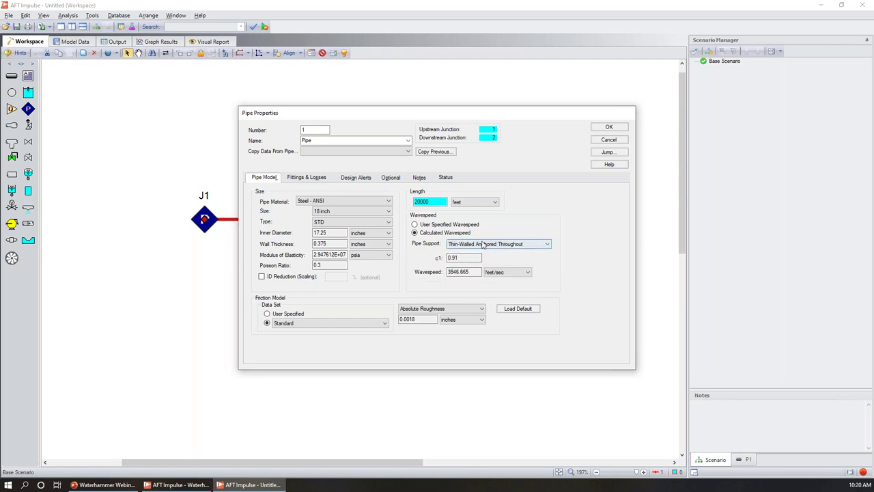
- Return pipe P1's support to Thick-Walled Anchored Upstream and confirm the pipe properties
left_click(479, 244)
left_click(486, 265)
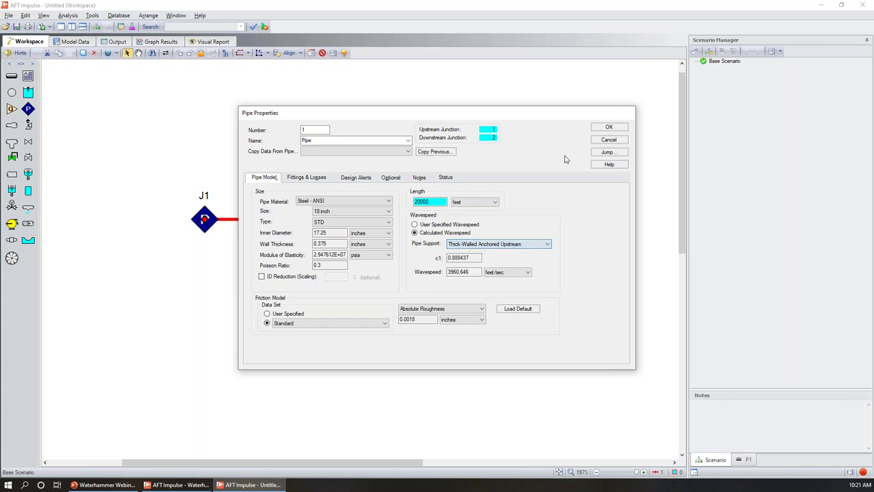
left_click(608, 127)
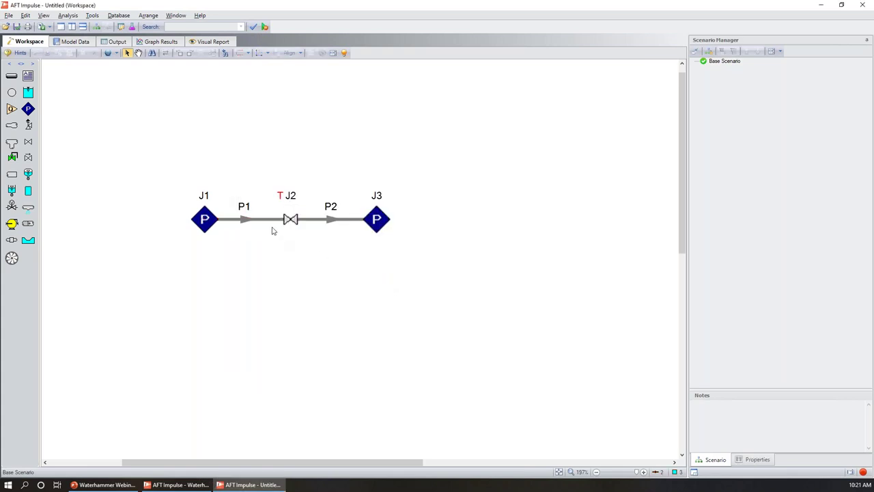
- Copy all of pipe P1's data, including the 20000 feet length, to pipe P2 and confirm its properties
double_click(339, 224)
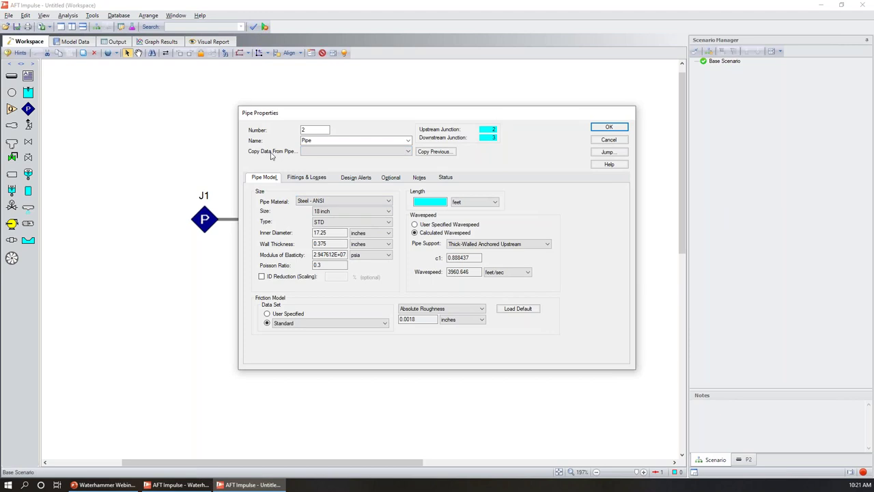
left_click(314, 157)
left_click(382, 162)
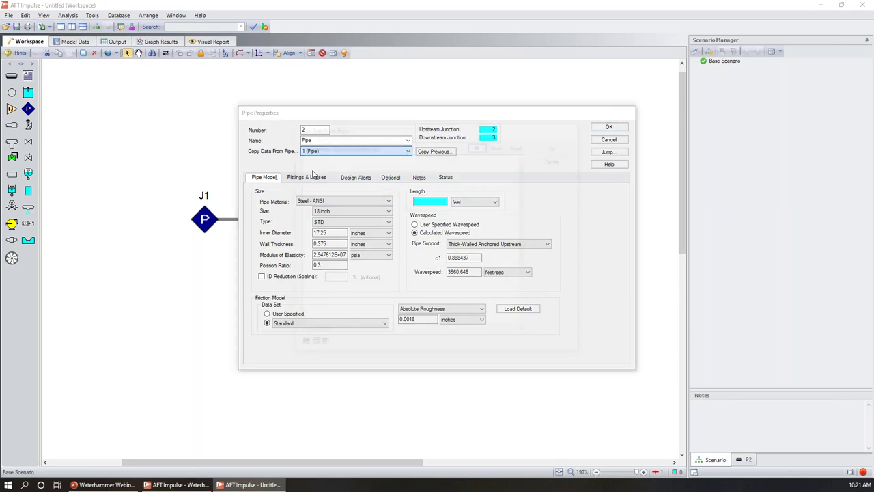
left_click(478, 145)
left_click(557, 145)
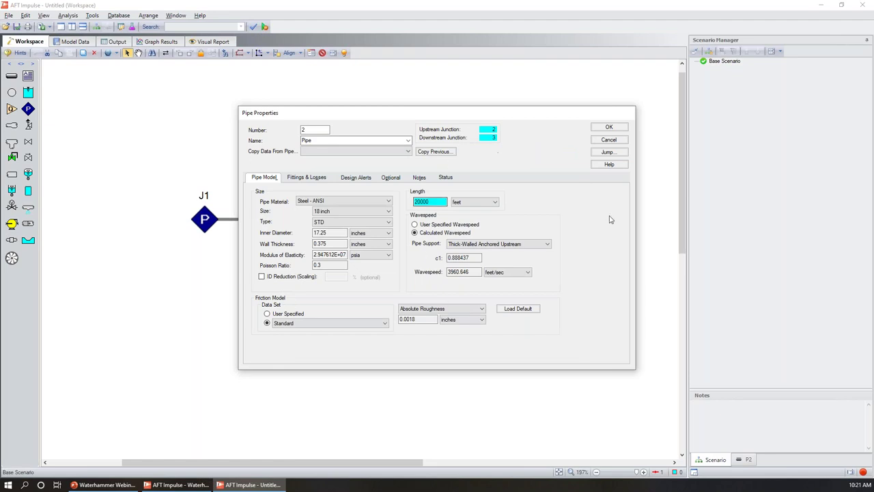
left_click(608, 127)
left_click(411, 288)
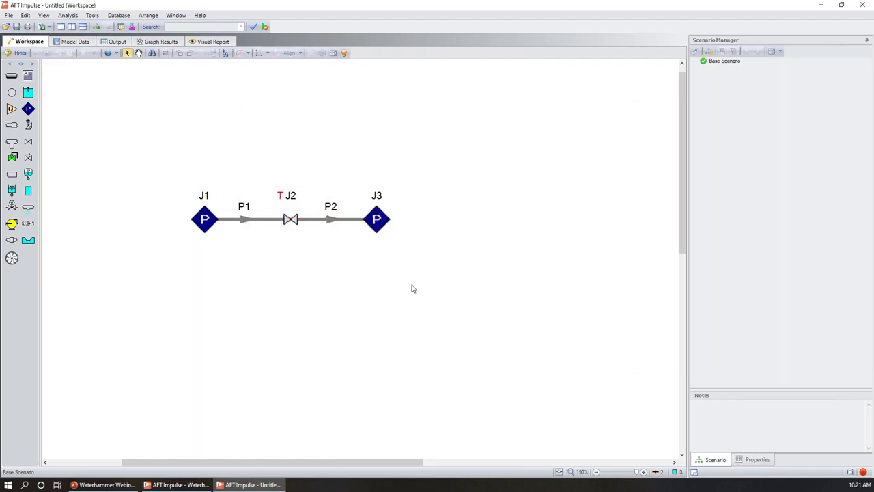
- Review the model checklist and set the time simulation to Steady Only
left_click_drag(306, 201, 238, 186)
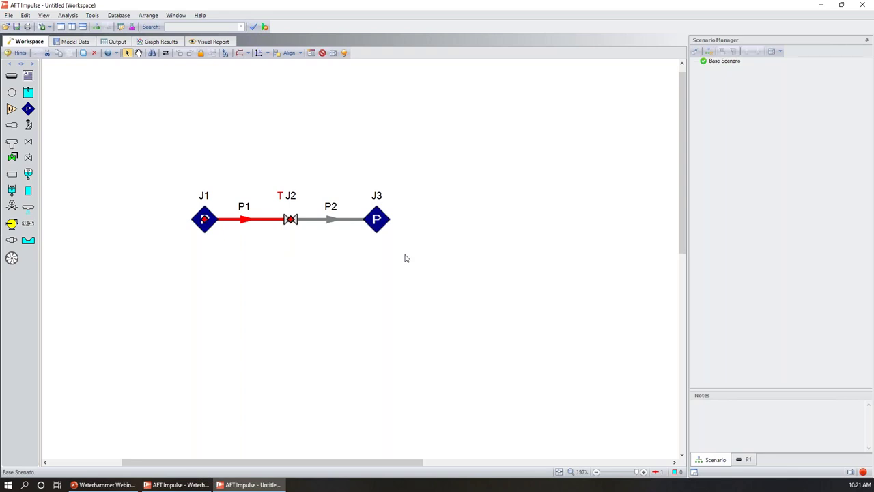
left_click(265, 27)
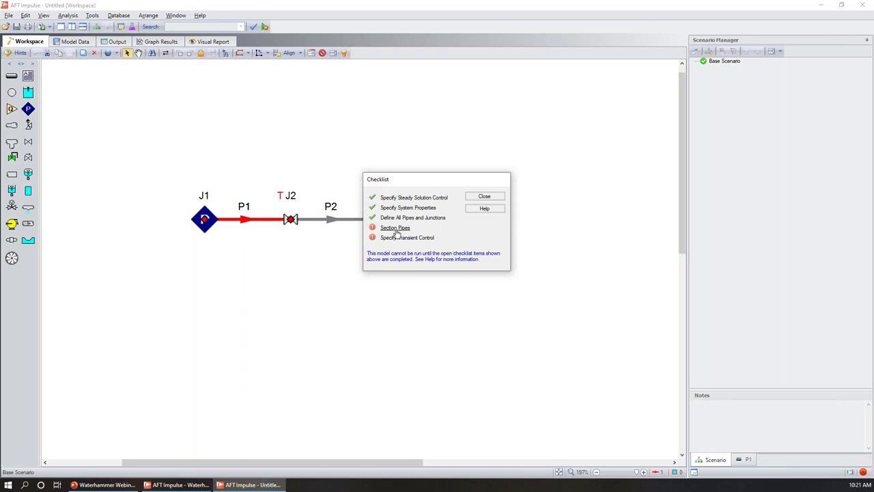
left_click(484, 197)
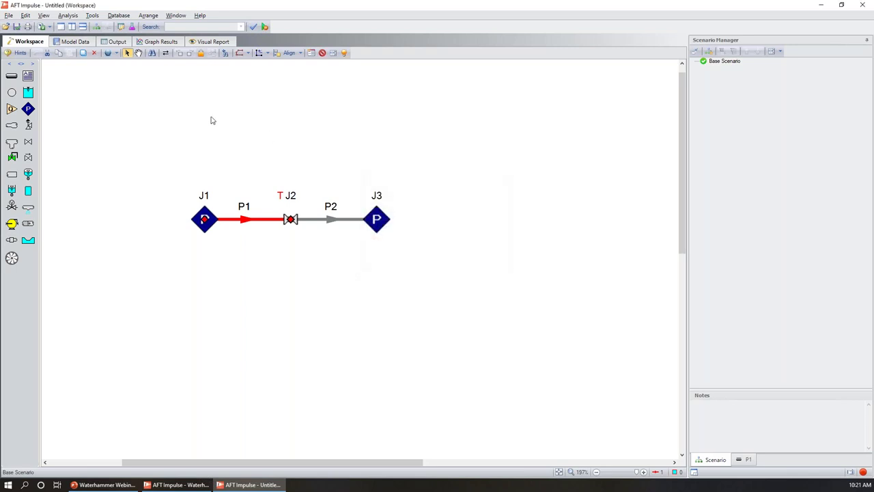
left_click(69, 15)
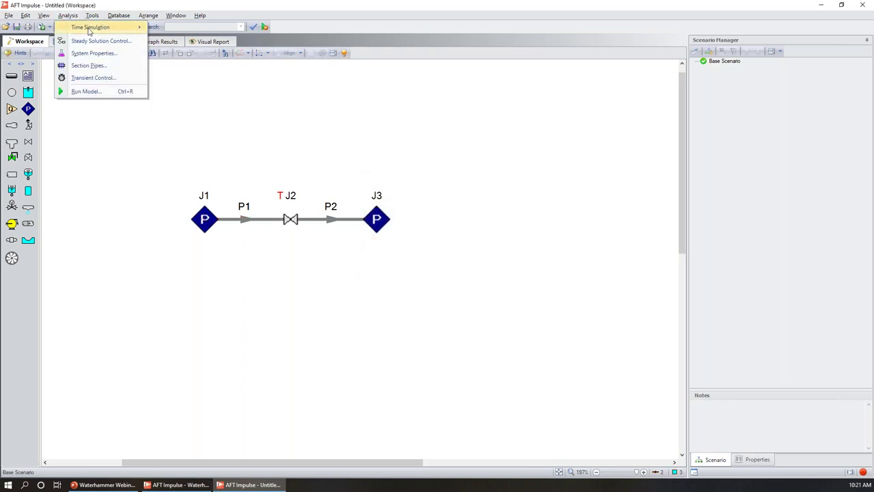
left_click(159, 29)
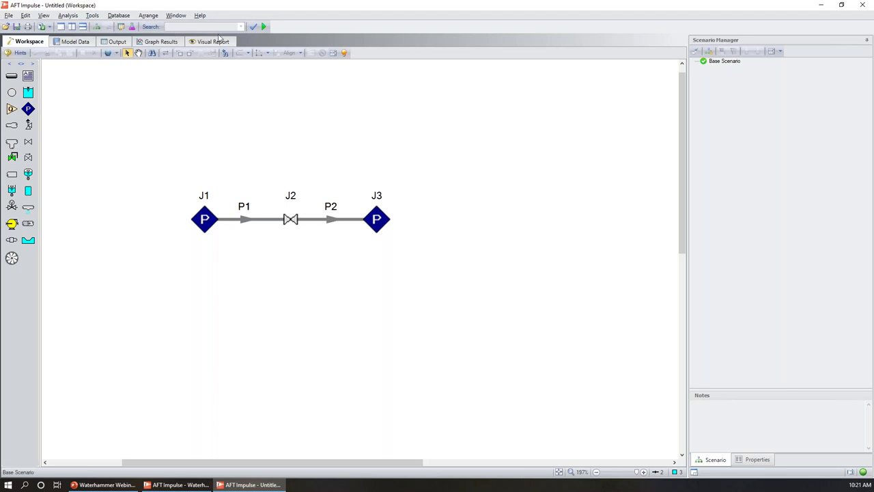
- Start the model run and save the model as Valve Closure Example
left_click(264, 26)
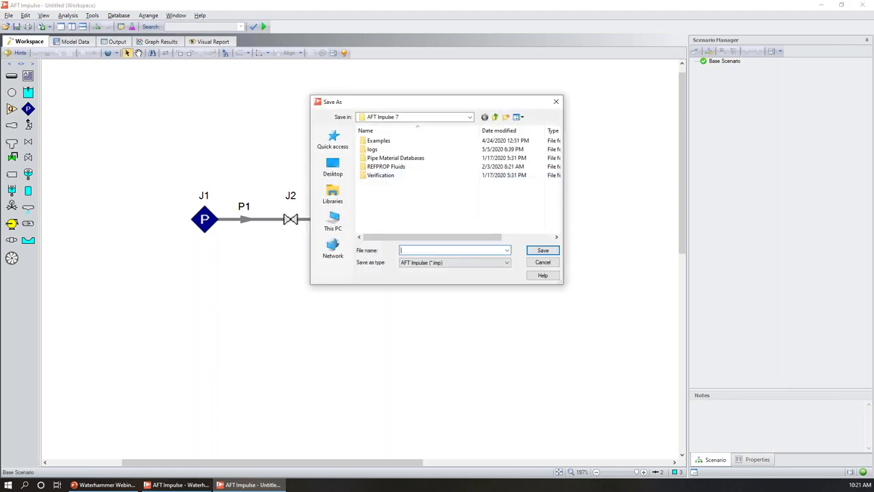
type("Valve")
key("Return")
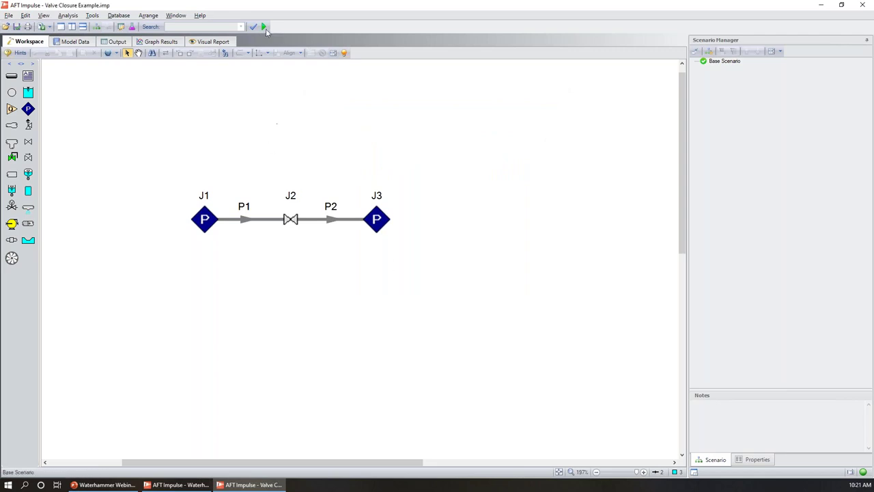
- Run the steady-state model and examine the pipe velocities and maximum static pressure units in the output
left_click(264, 26)
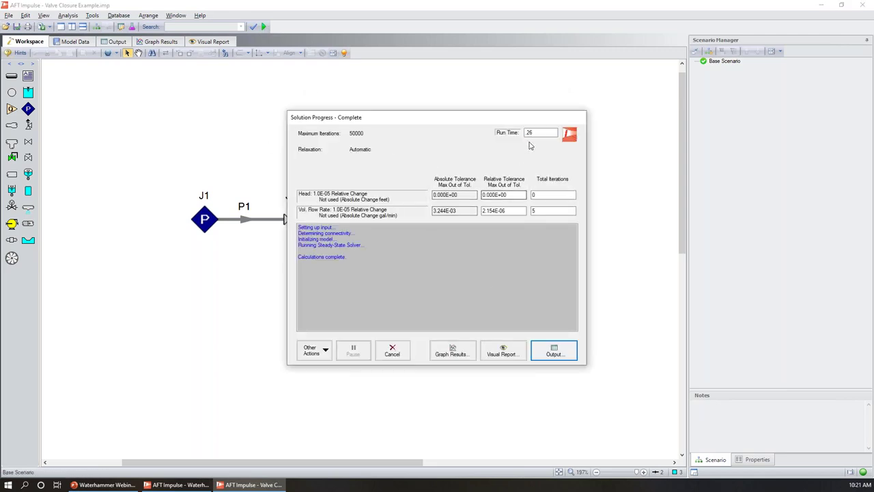
left_click(554, 349)
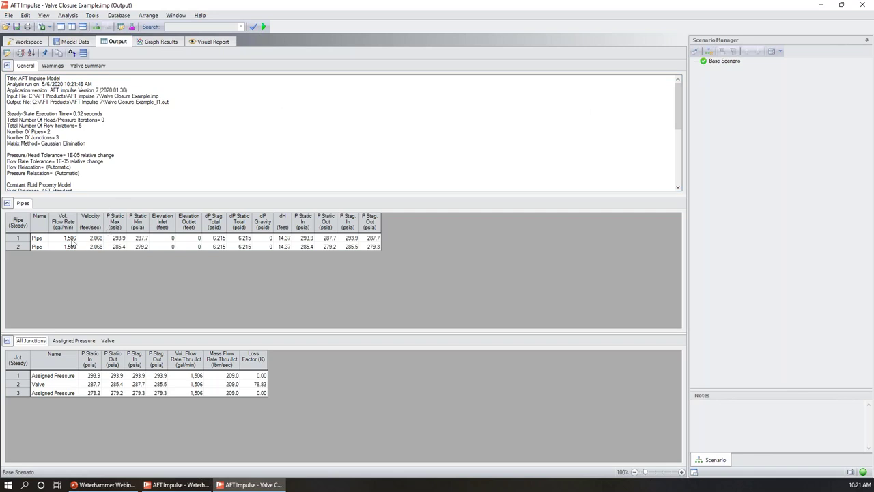
left_click_drag(92, 239, 95, 250)
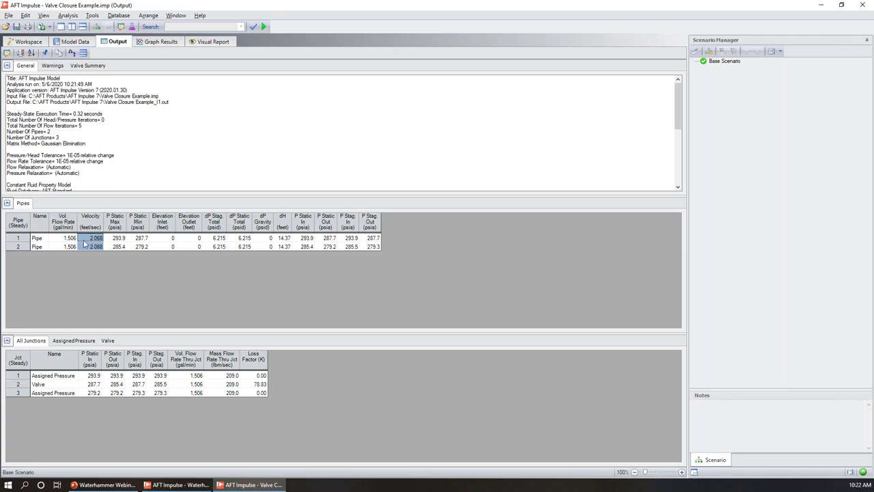
left_click(118, 225)
double_click(117, 225)
left_click(476, 273)
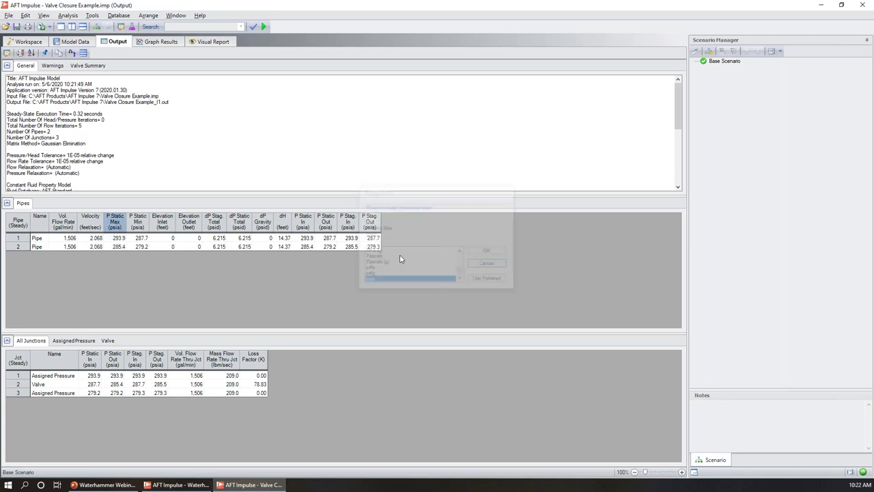
- Return to the workspace and set the time simulation to Transient
left_click(22, 43)
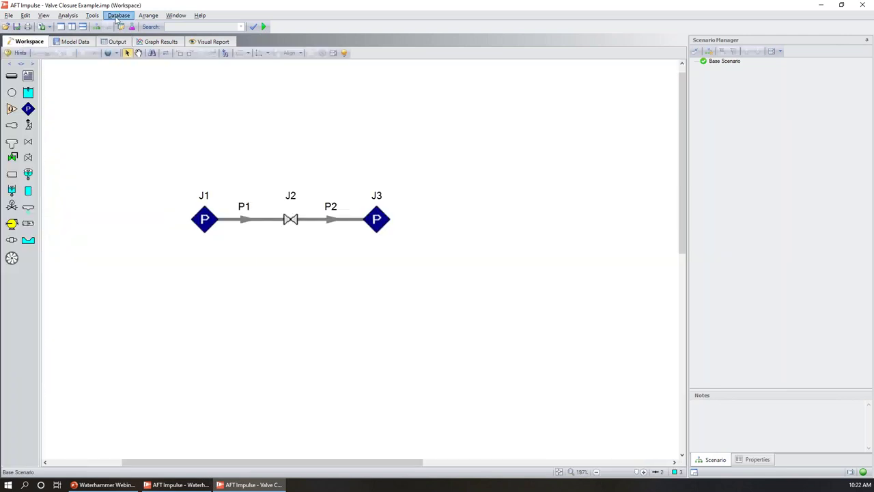
left_click(72, 17)
mouse_move(77, 28)
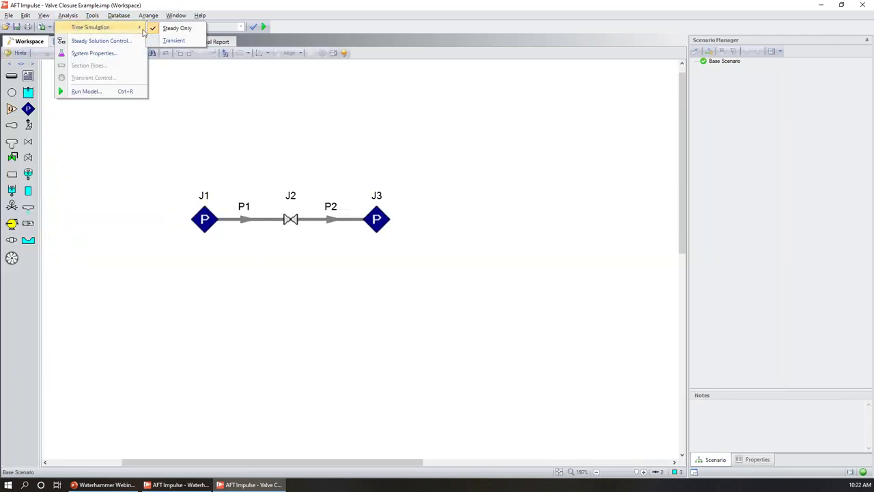
left_click(181, 42)
left_click(400, 244)
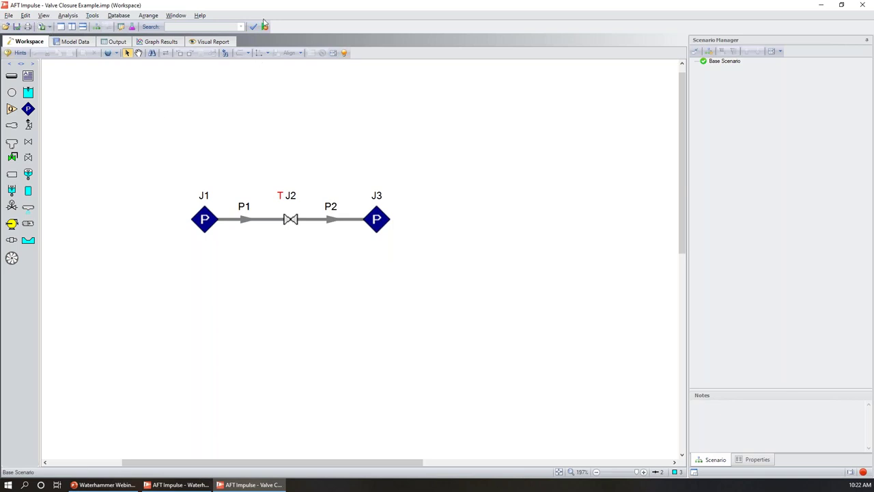
- Open pipe sectioning from the model checklist and enable the detailed searching options in its advanced settings
left_click(266, 28)
left_click_drag(429, 181, 540, 180)
left_click(506, 228)
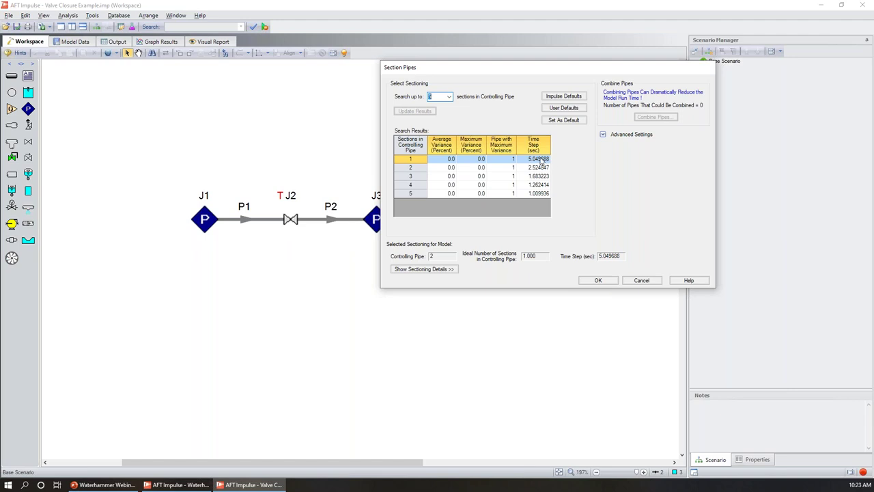
left_click(603, 135)
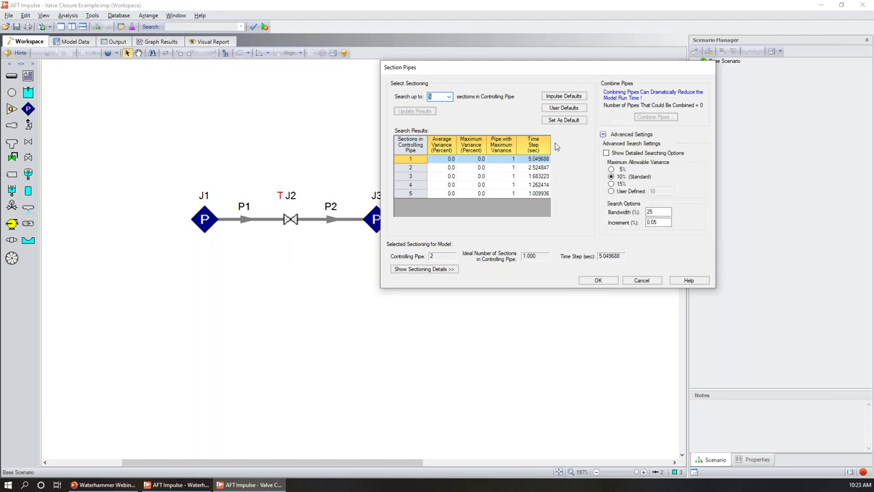
left_click(606, 154)
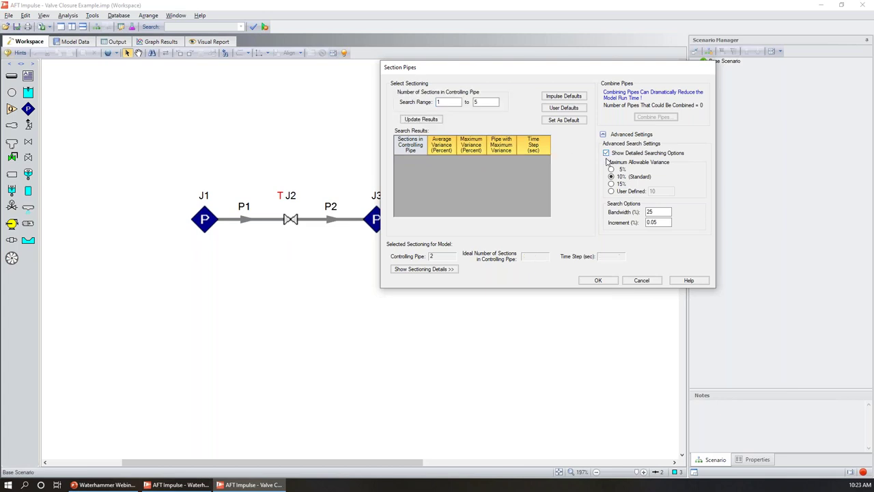
- Section the pipes with a search range of 25 to 25 sections in the controlling pipe and accept the sectioning
double_click(448, 101)
type("25")
key("Tab")
type("25")
left_click(420, 120)
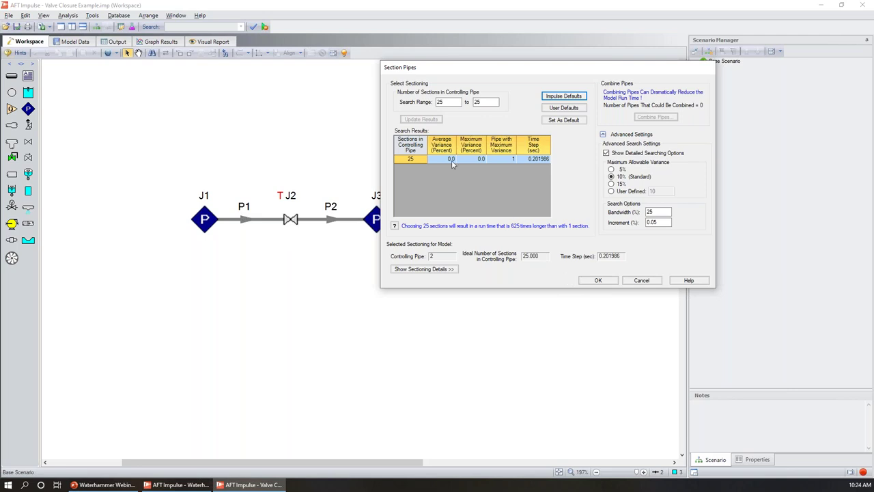
left_click(597, 280)
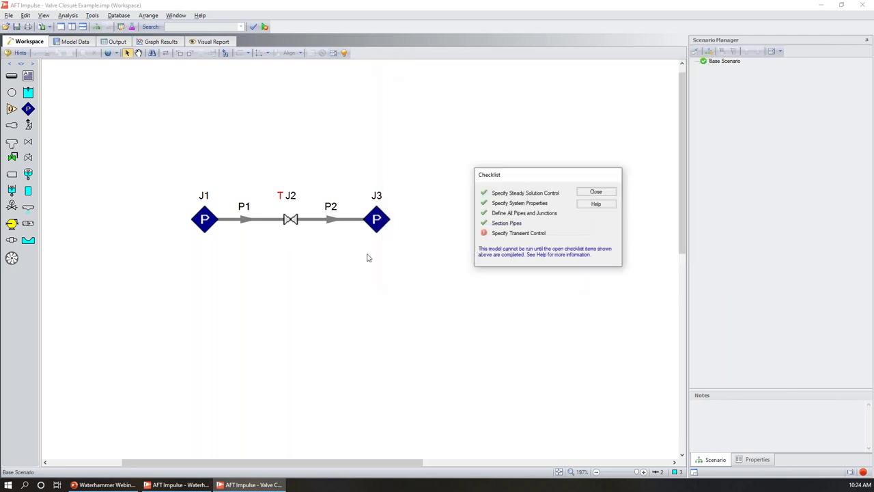
- Open Transient Control from the checklist and set the simulation stop time to 60 seconds
left_click(527, 234)
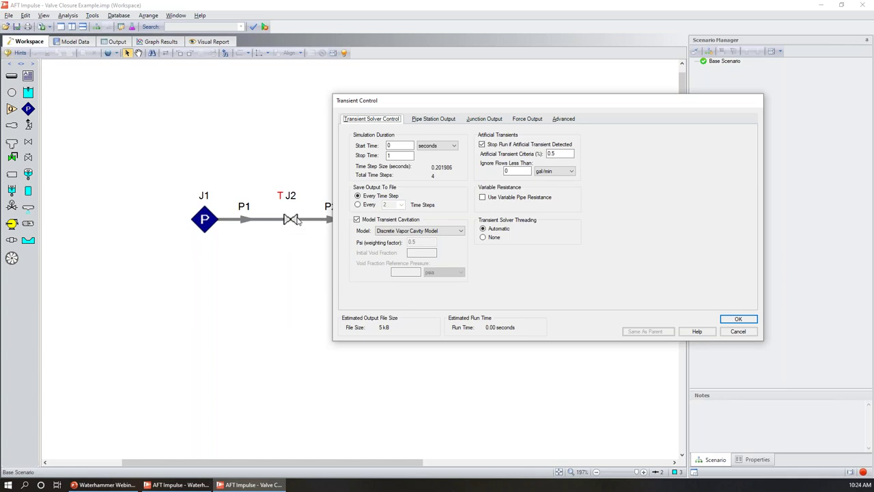
double_click(409, 156)
type("60")
- Set the transient output of both pipes to All Stations, accept the transient control settings and close the checklist
left_click(422, 120)
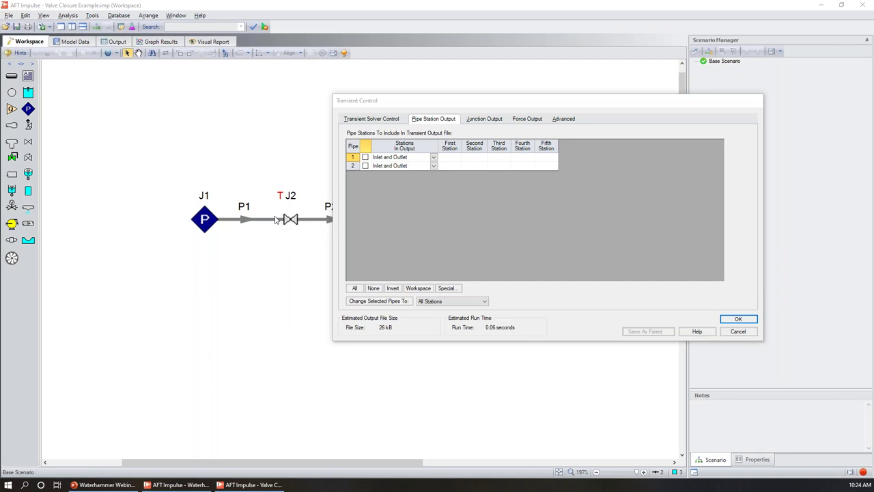
left_click(354, 288)
left_click(399, 301)
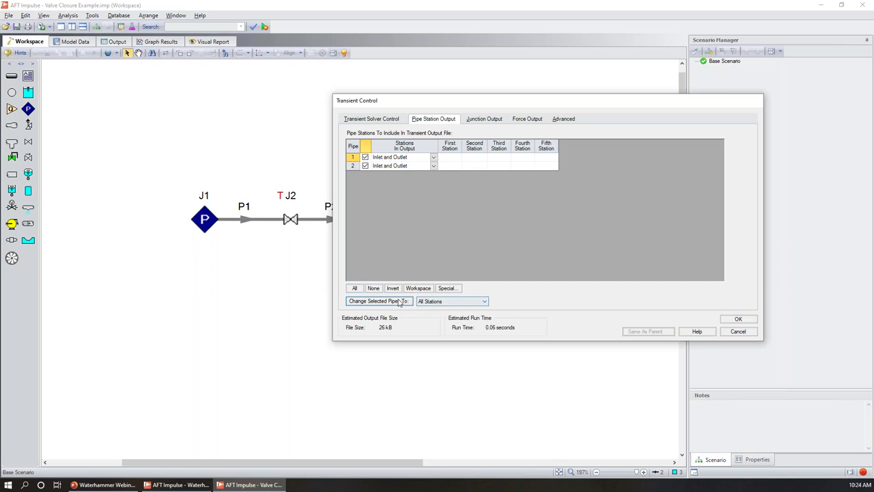
left_click(469, 277)
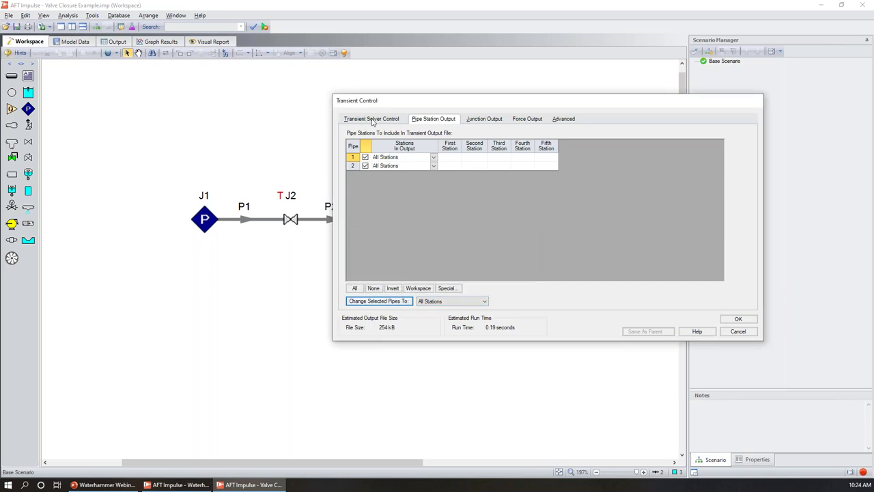
left_click(373, 119)
left_click(736, 322)
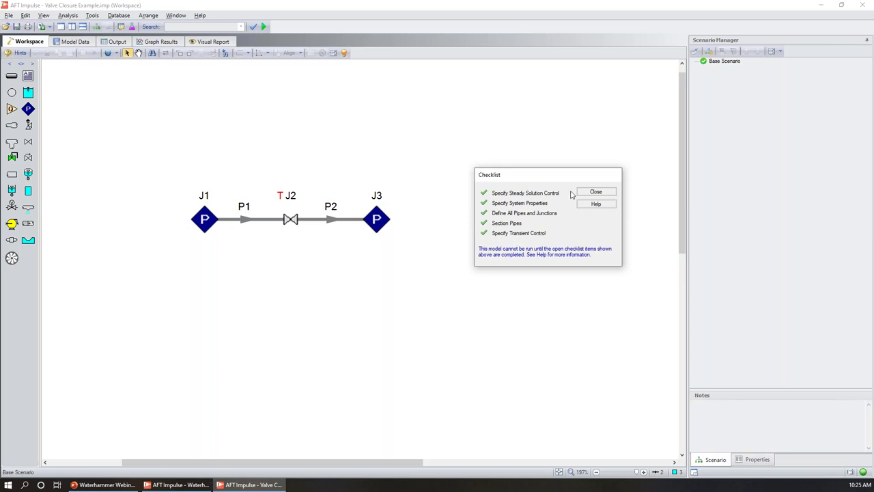
left_click(587, 191)
- Run the transient simulation and examine the pipes' maximum stagnation pressures in the output
left_click(263, 26)
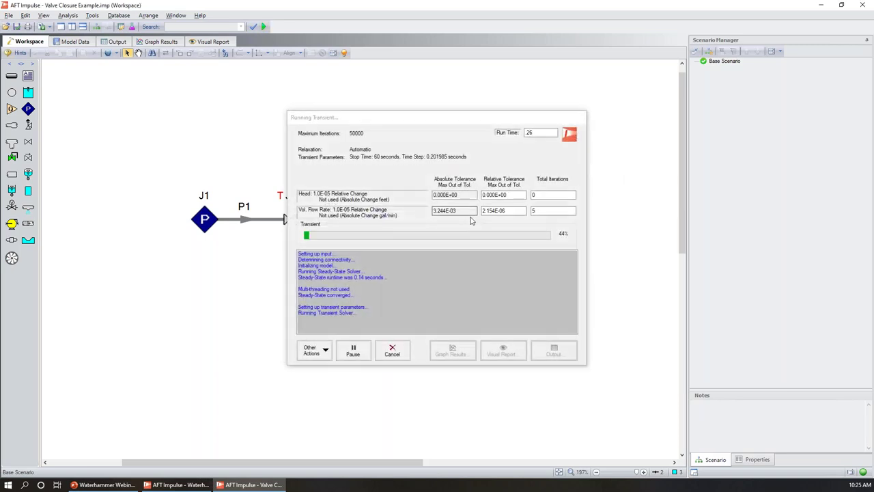
left_click(549, 351)
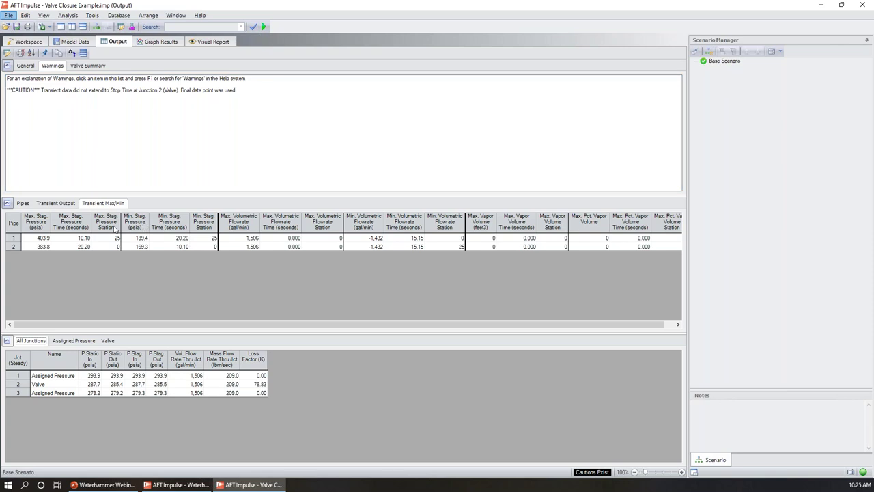
left_click(39, 230)
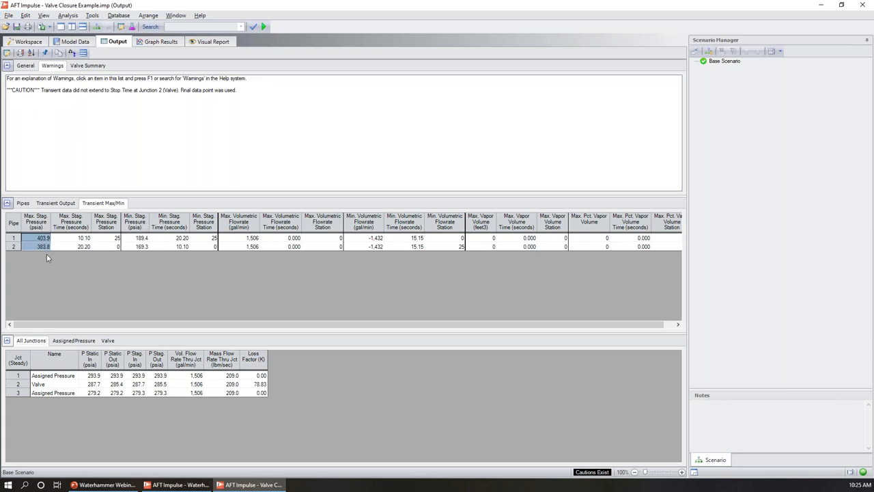
- Change the stagnation pressure units in the transient max/min results to atm and return to the workspace
double_click(35, 222)
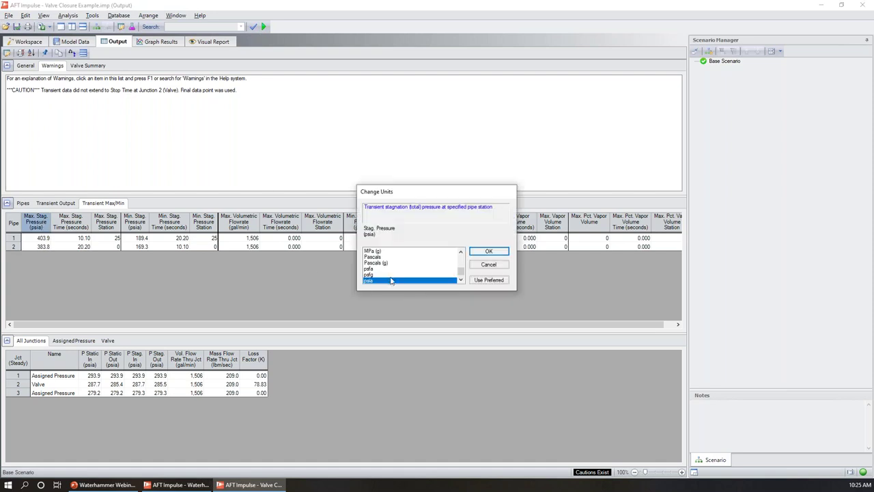
scroll(398, 275, "up", 5)
left_click(374, 251)
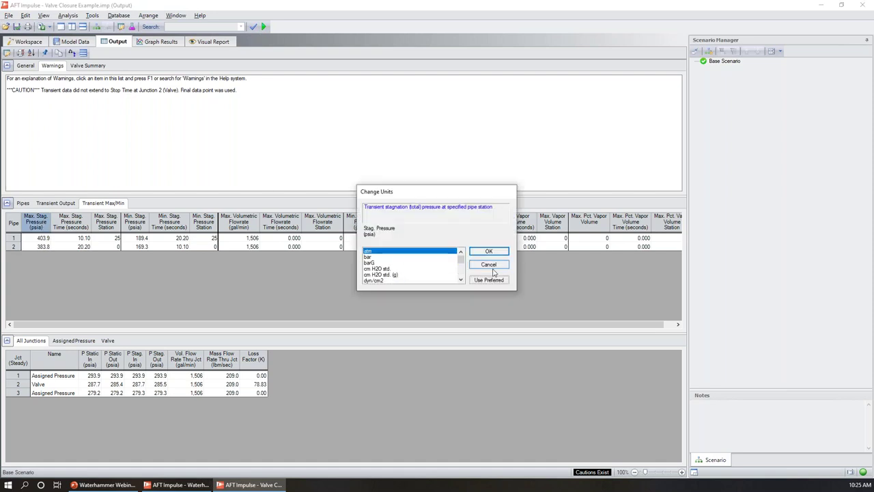
left_click(489, 251)
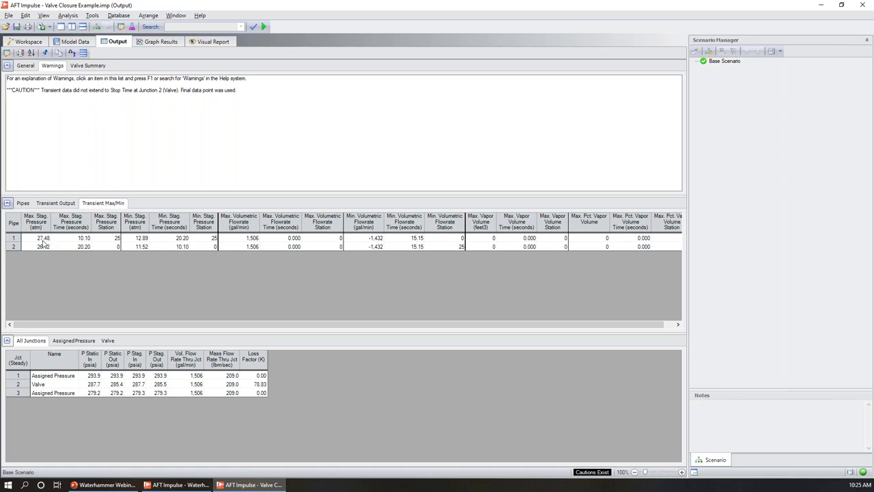
key("ctrl+w")
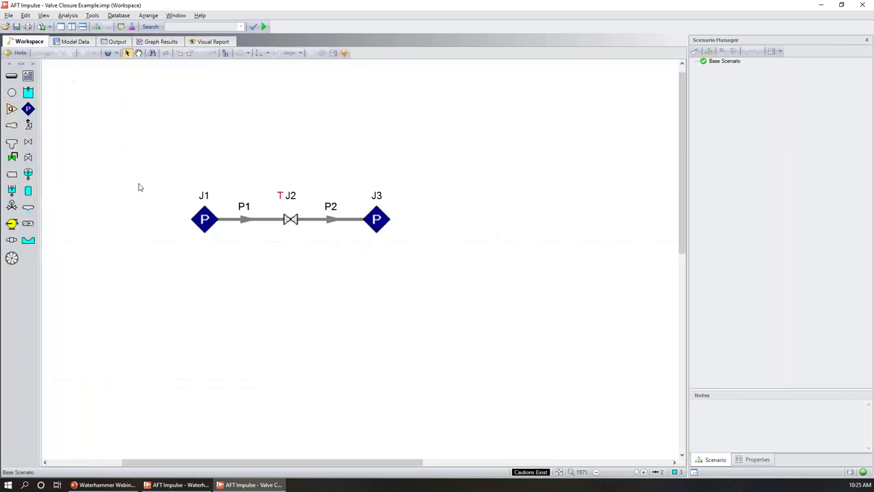
- Inspect the assigned pressure junctions J1 and J3 in the workspace and return to the output
left_click(201, 224)
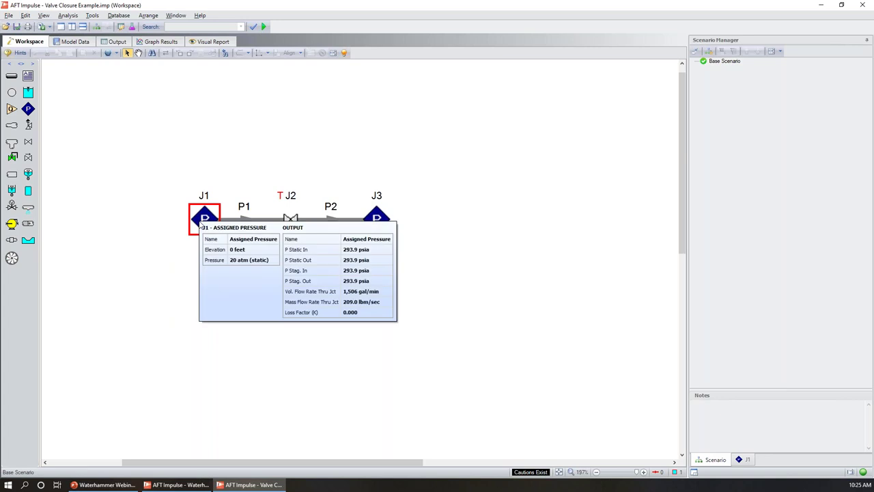
left_click(377, 218)
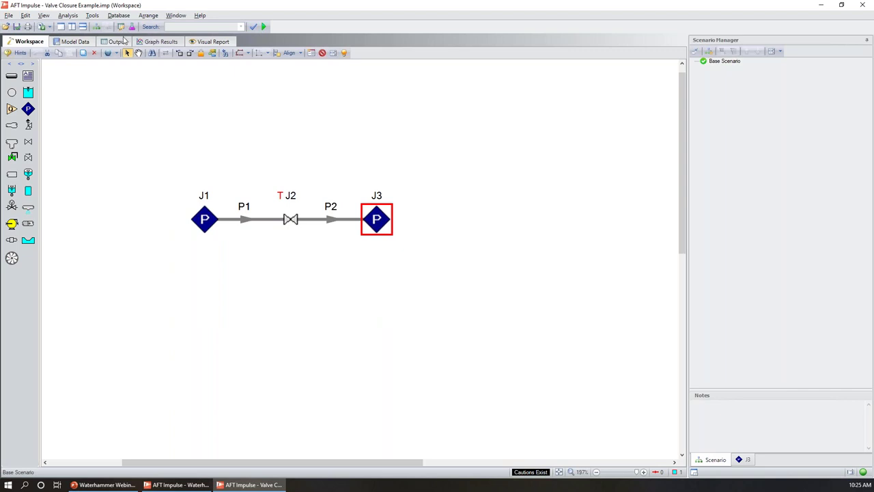
left_click(117, 42)
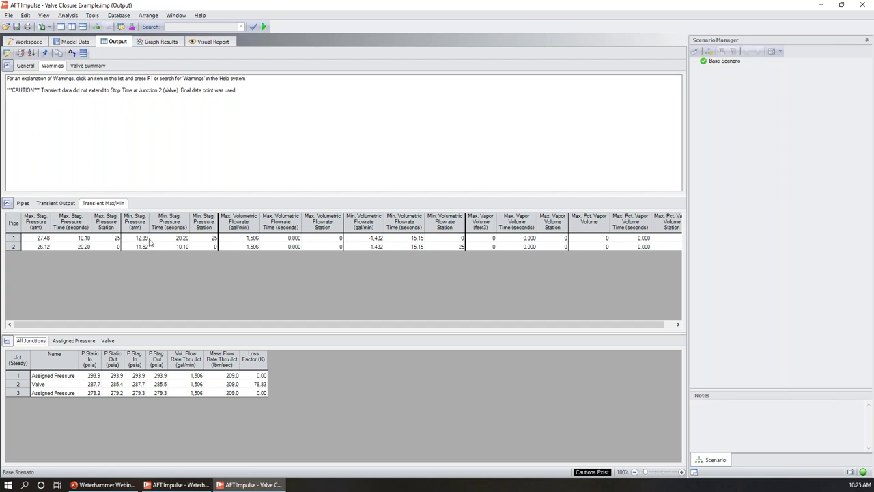
- Expand pipe 1's stations in the transient output, advance through the time steps and rewind to step 0
left_click(57, 204)
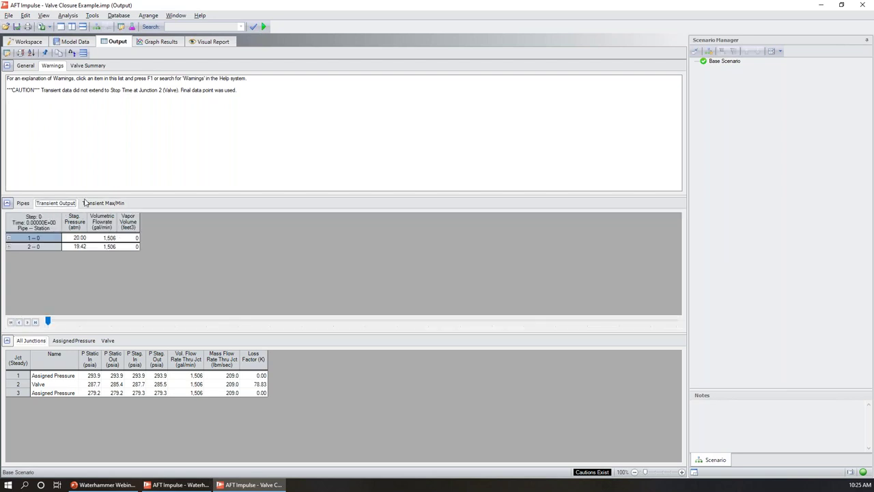
left_click(9, 237)
left_click(26, 322)
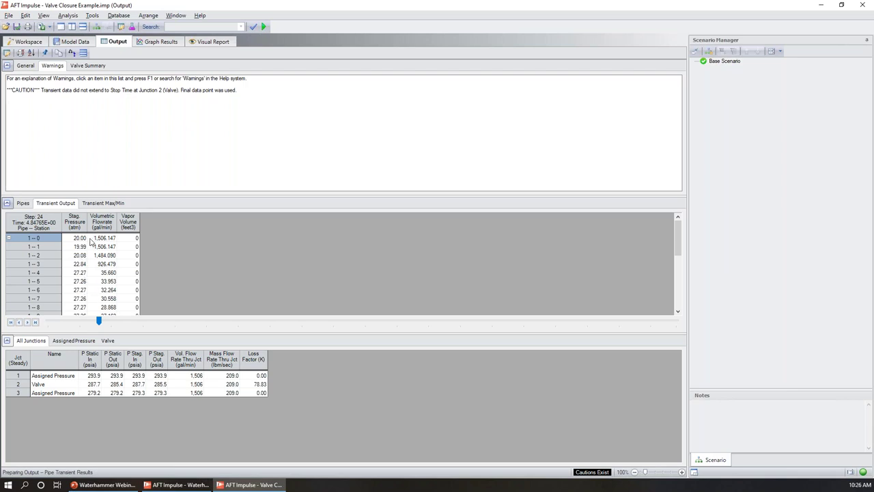
left_click_drag(99, 321, 48, 321)
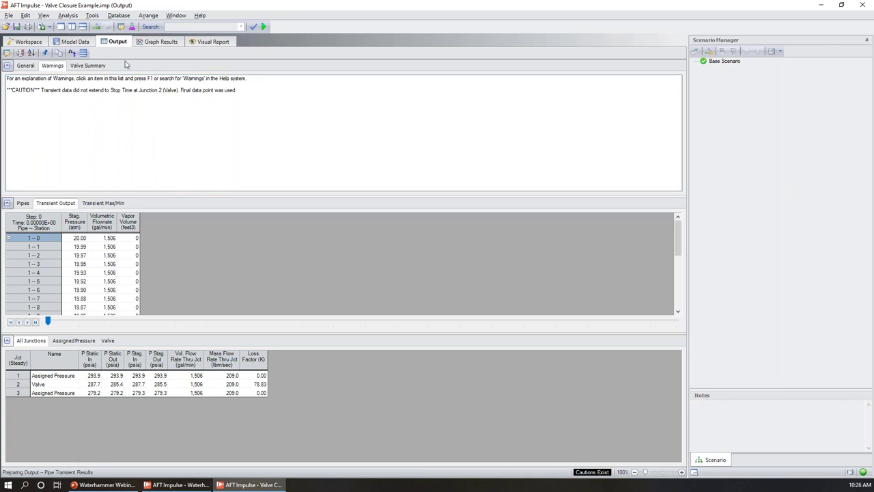
- Set up a profile graph of pipe 1 with static pressure in atm
left_click(146, 43)
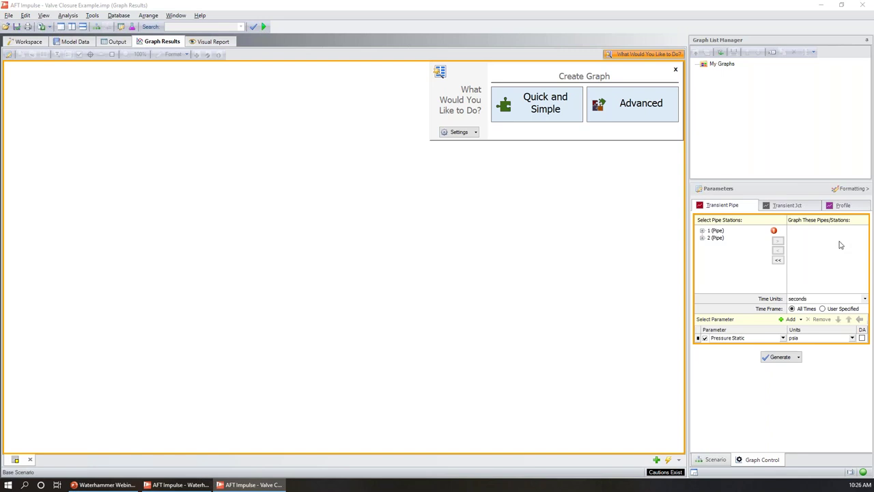
left_click(841, 206)
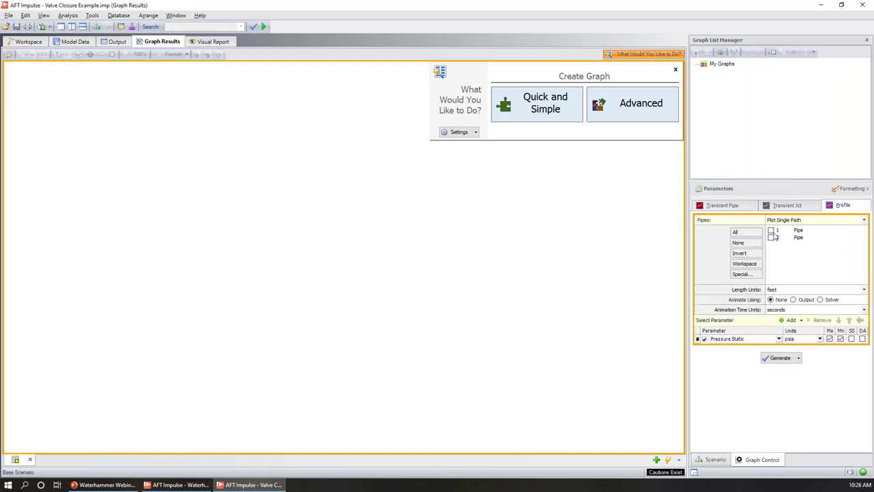
left_click(771, 232)
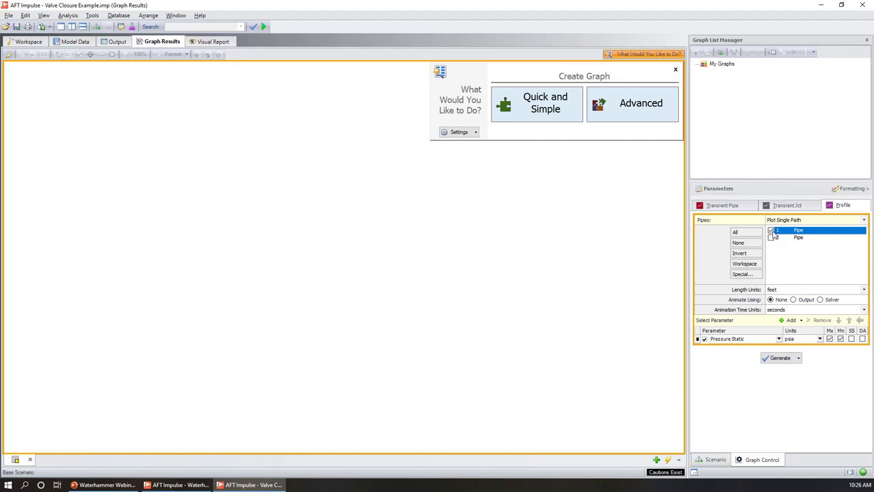
left_click(39, 44)
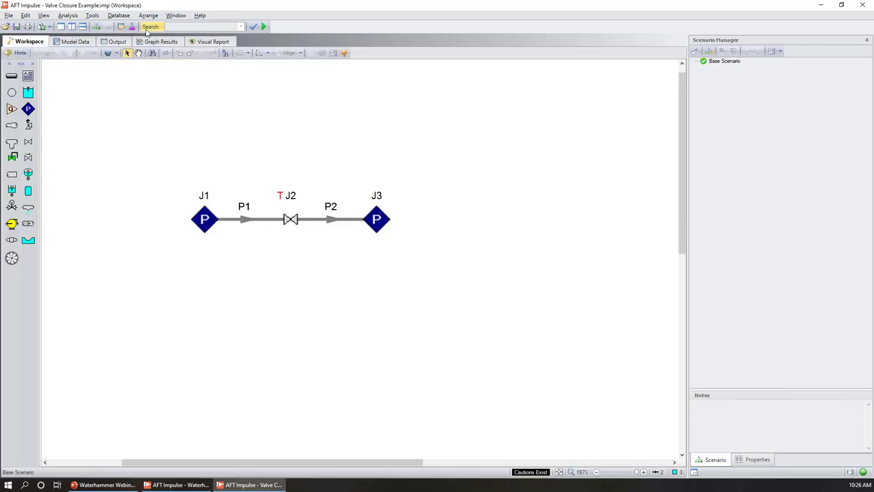
left_click(162, 42)
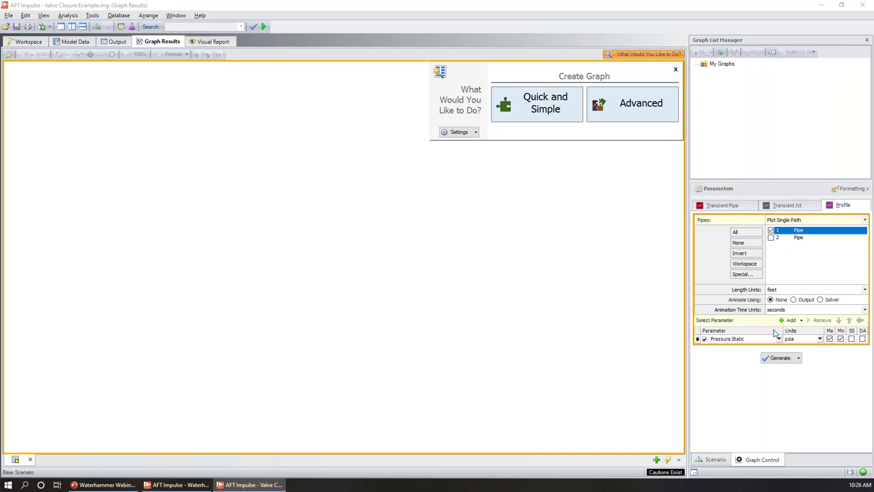
left_click(820, 339)
scroll(813, 355, "up", 5)
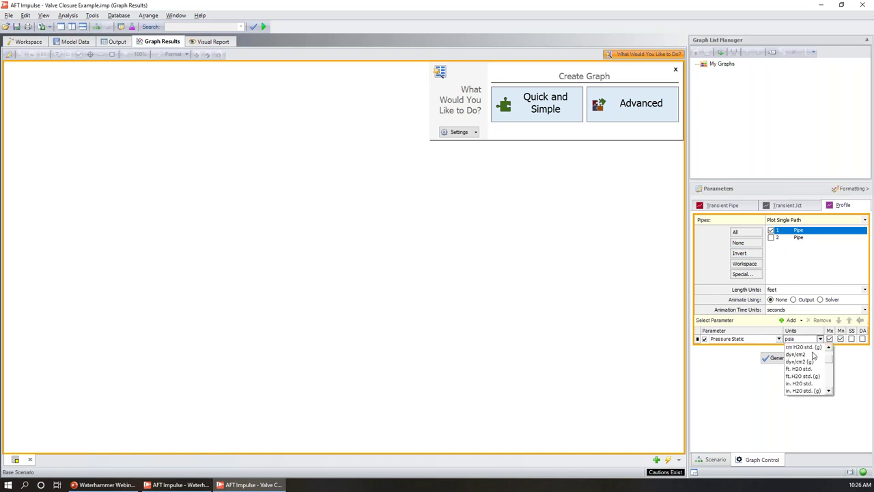
left_click(806, 347)
- Add velocity as a second graph parameter and generate the profile graph animated using Output
left_click(789, 319)
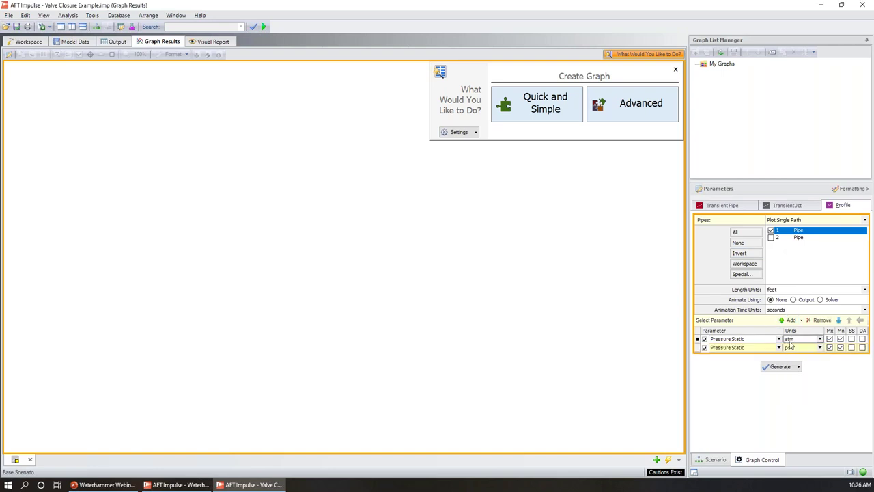
left_click(779, 347)
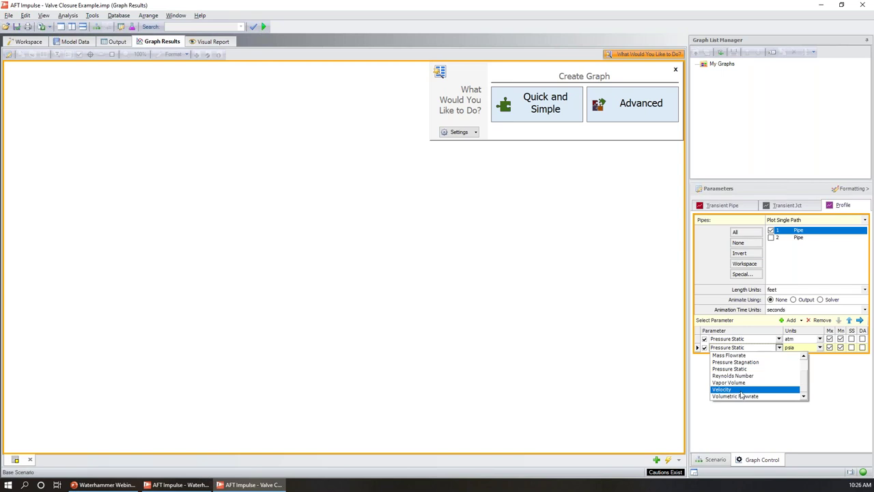
left_click(743, 386)
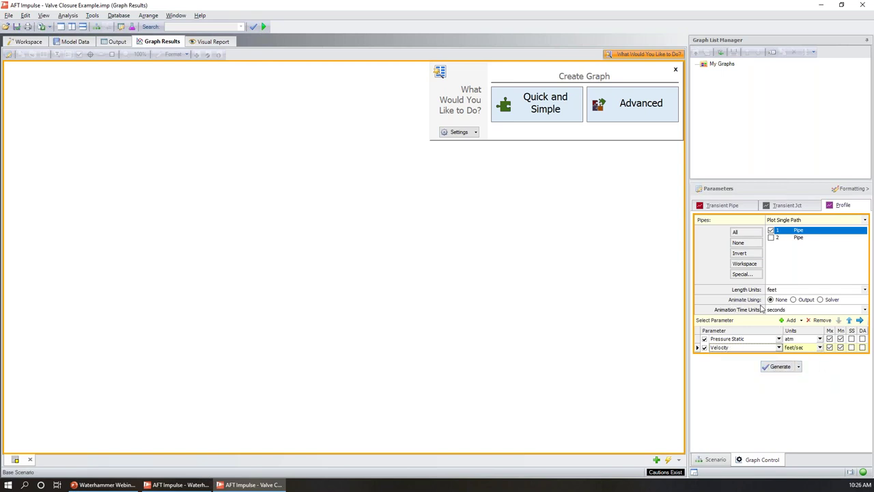
left_click(792, 299)
left_click(780, 367)
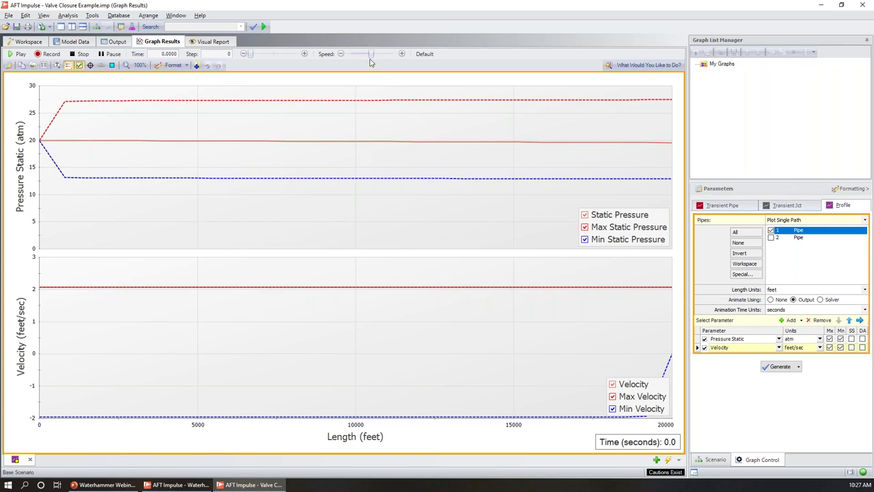
- Slow down the animation, play its opening seconds and rewind it to time zero
left_click_drag(371, 54, 359, 54)
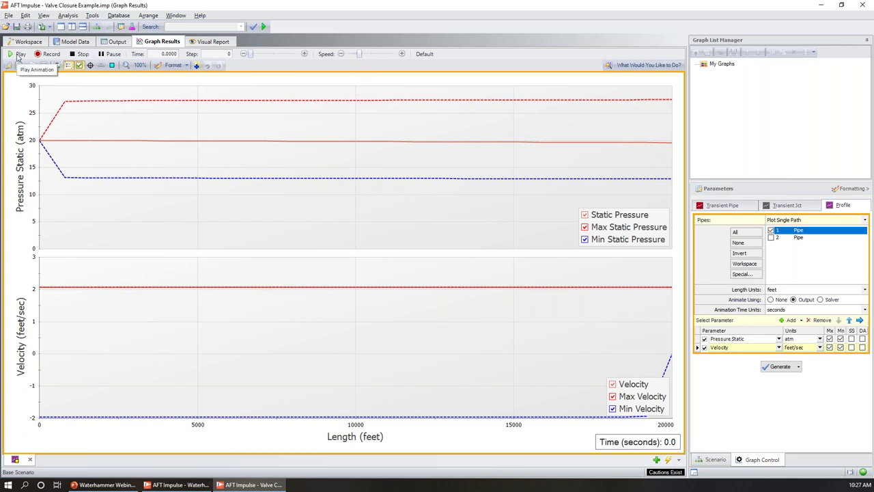
left_click(19, 54)
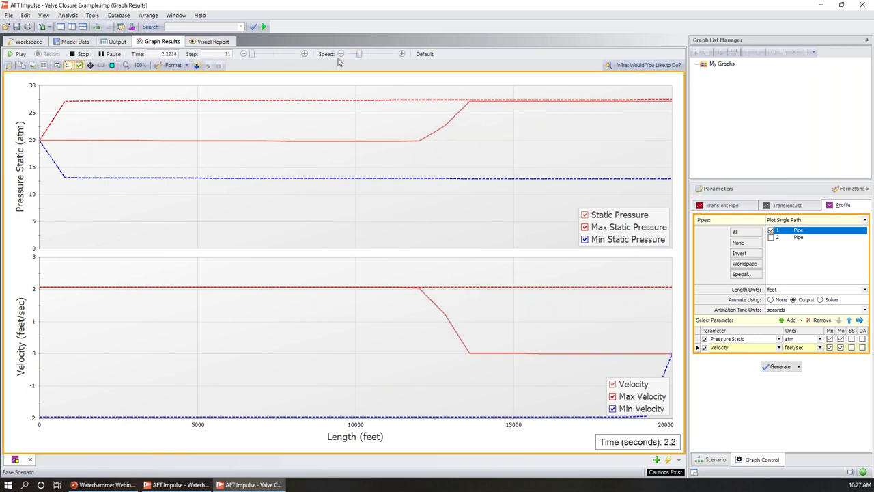
left_click(254, 56)
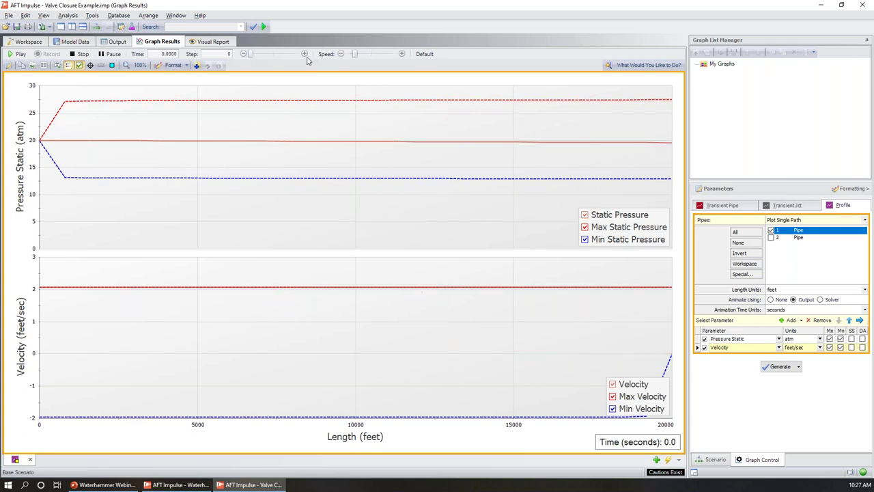
- Step the animation from time zero to about 5.3 seconds to examine the pressure and velocity fronts leaving the valve
left_click(304, 54)
left_click(304, 54)
scroll(669, 349, "up", 3)
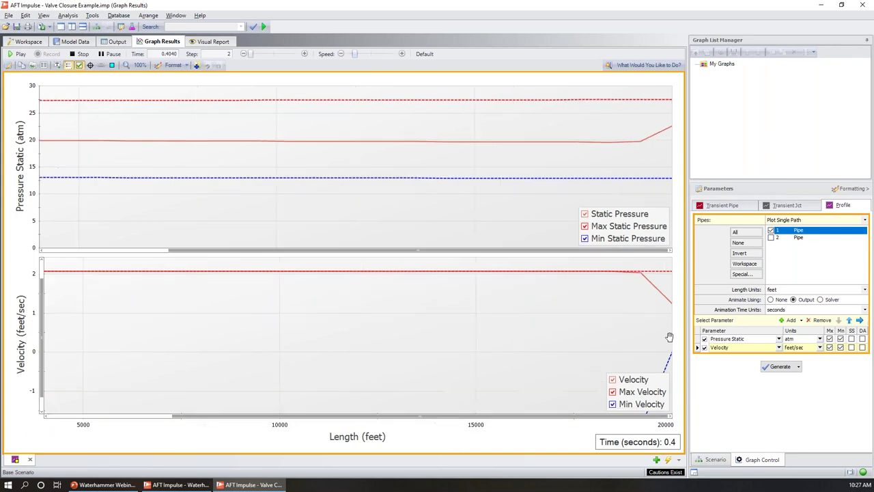
scroll(452, 341, "down", 5)
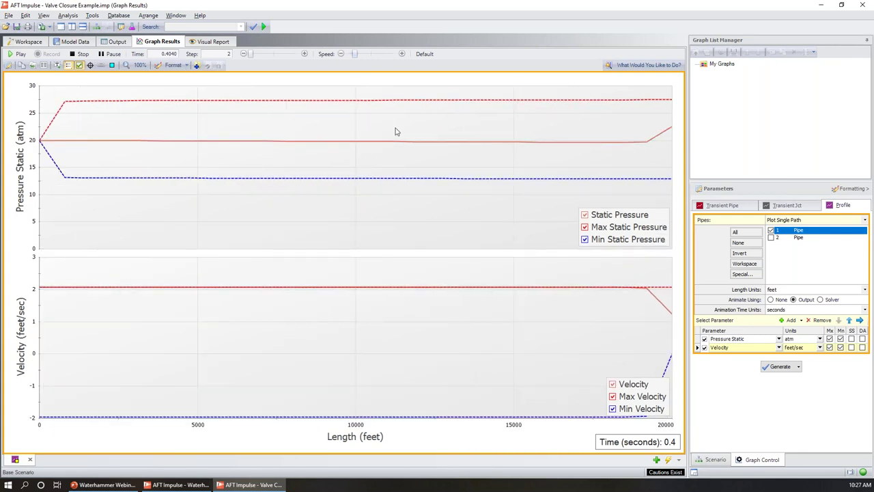
left_click(305, 54)
left_click(305, 54)
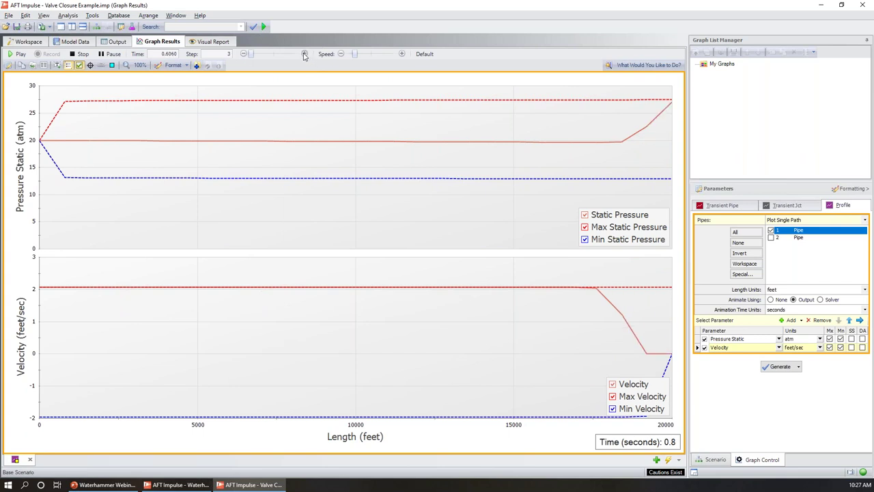
left_click(304, 54)
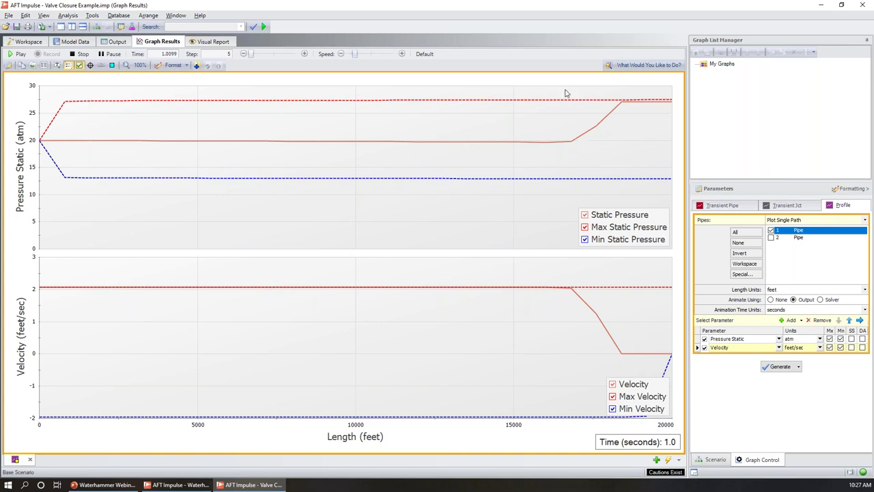
left_click(303, 54)
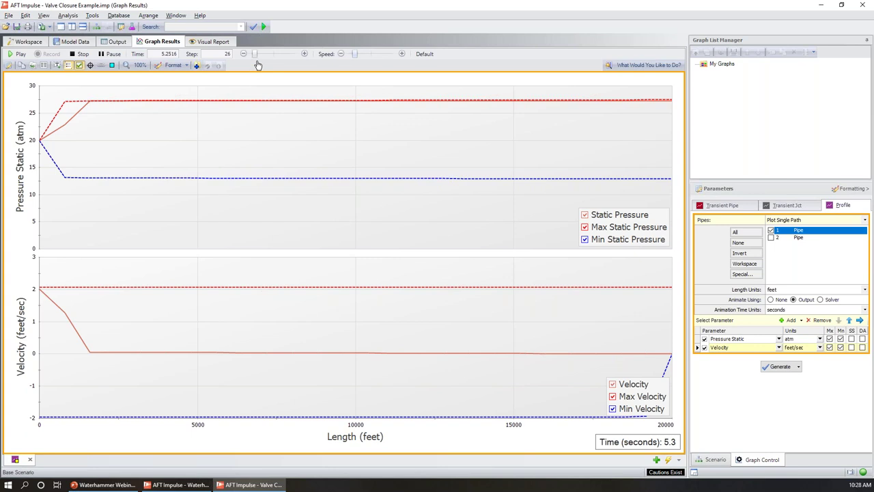
- Advance the animation to about 10.5 seconds to examine the reflected wave travelling back towards the valve
left_click(303, 53)
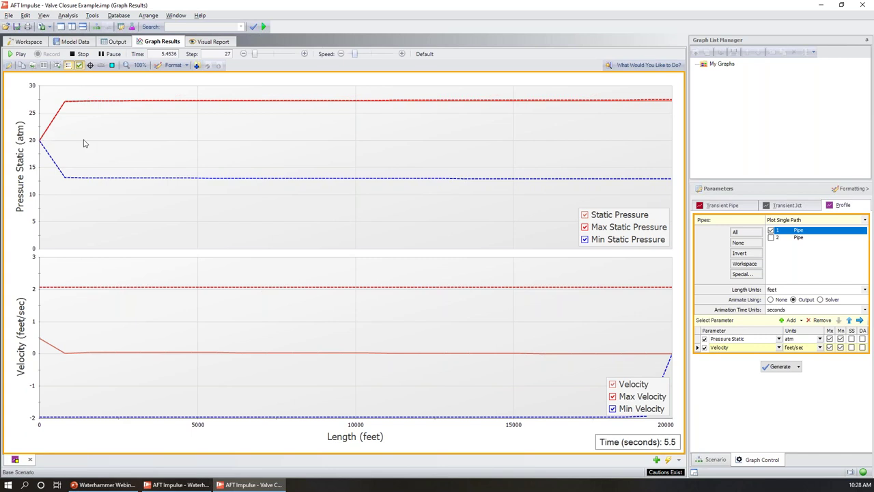
left_click(306, 54)
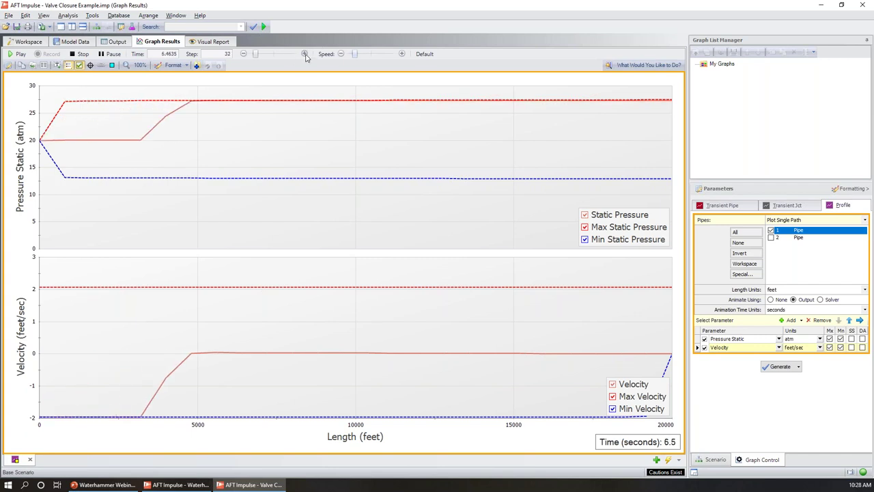
left_click(305, 54)
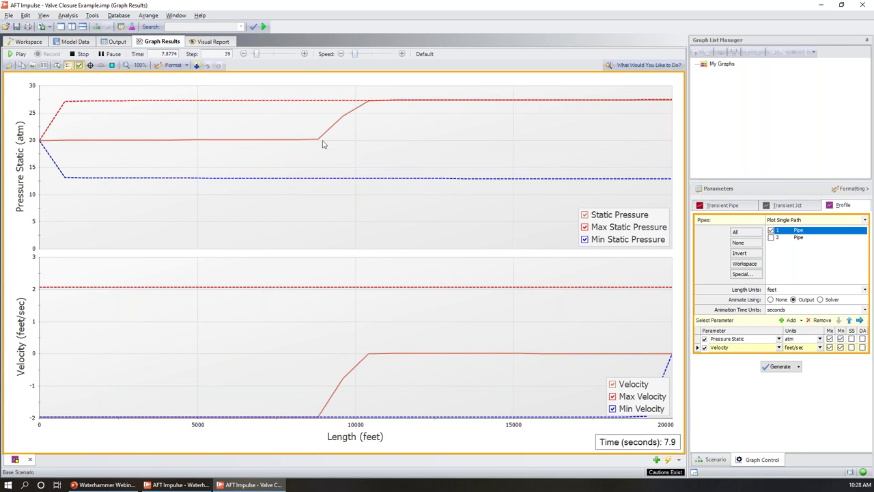
left_click(305, 54)
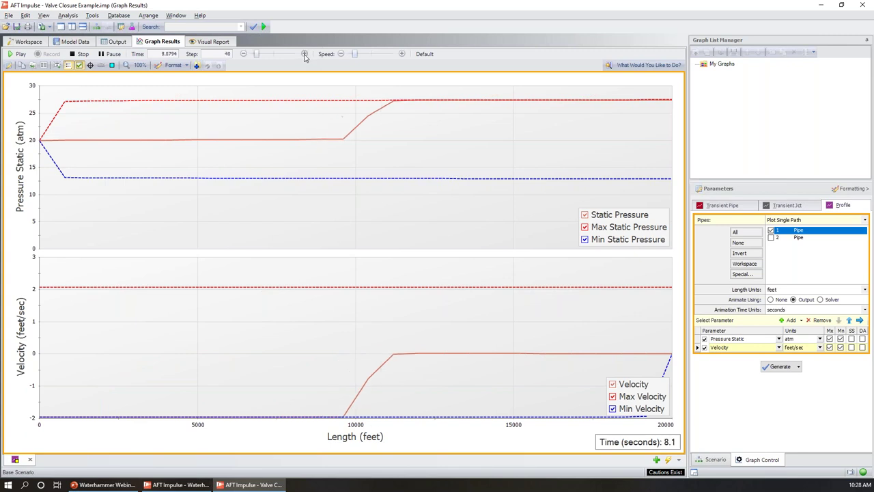
left_click(305, 54)
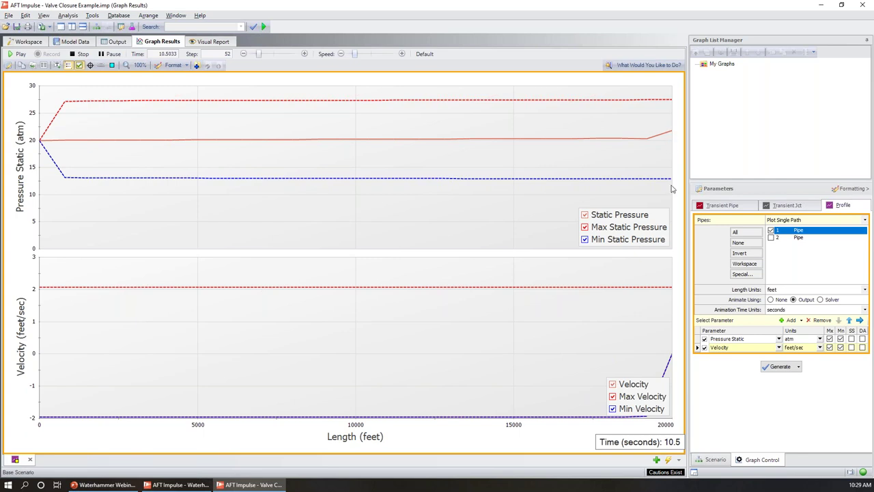
- Step the animation on to about 20.6 seconds to examine the low-pressure wave and its reflection along pipe 1
left_click(305, 54)
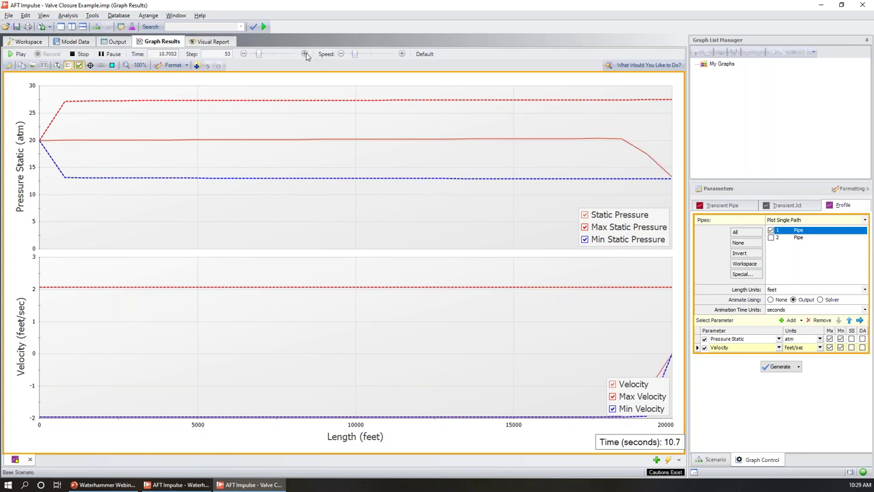
left_click(305, 54)
left_click(305, 54)
left_click(305, 53)
left_click(305, 54)
left_click(305, 54)
left_click(305, 54)
left_click(305, 54)
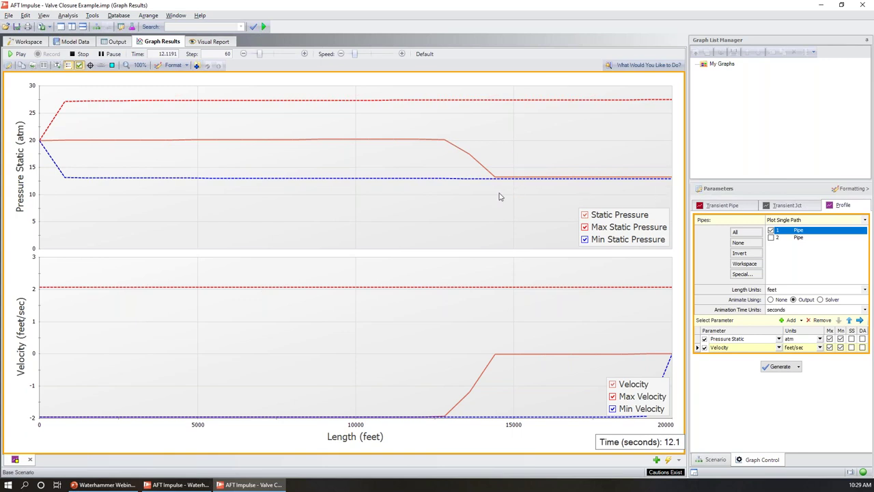
left_click(304, 53)
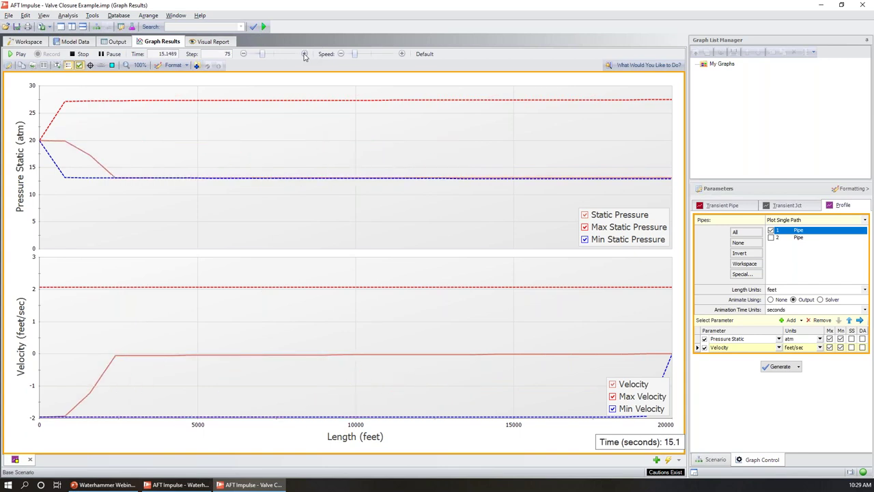
left_click(305, 54)
left_click(305, 54)
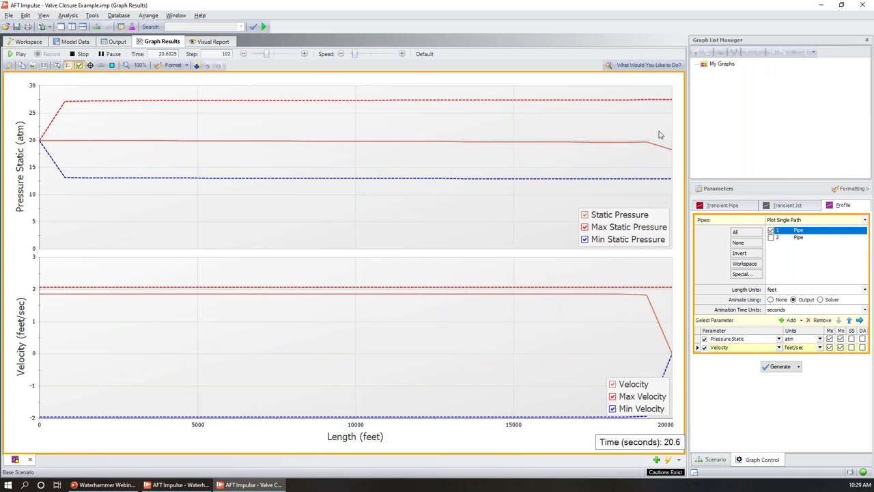
- Play the animation to about 54 seconds and rewind it to near the start
left_click(16, 54)
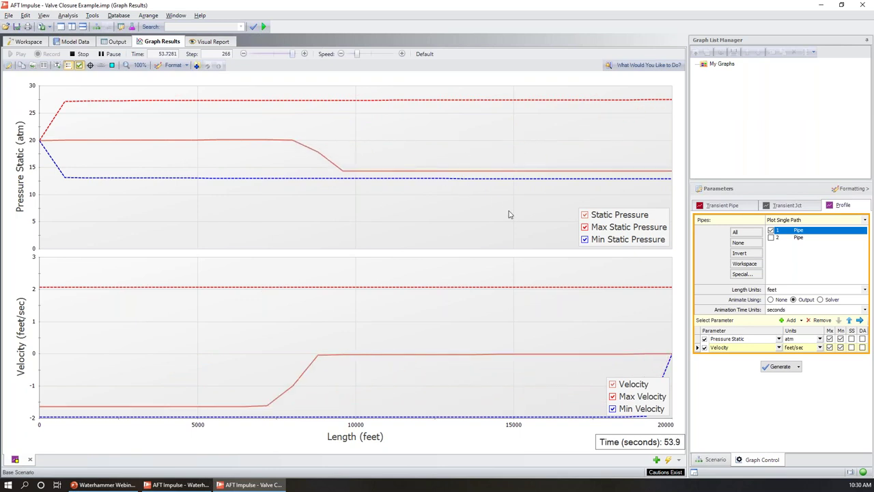
left_click_drag(294, 54, 250, 54)
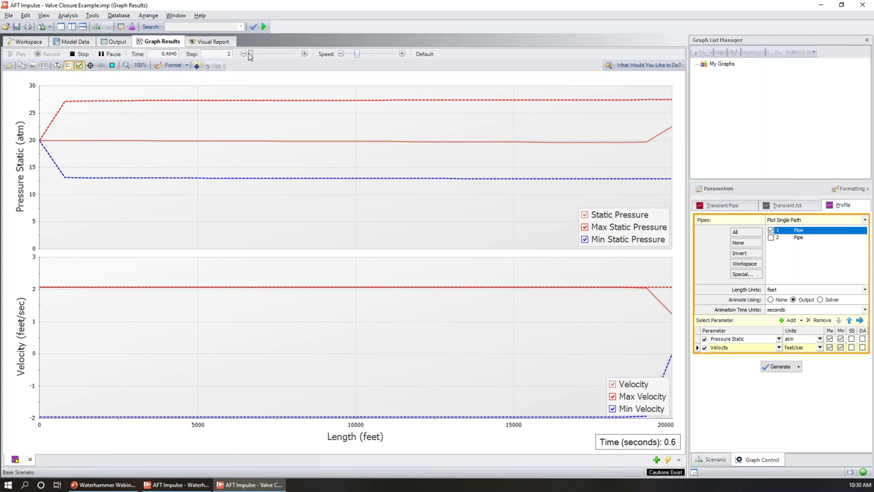
- Pause the pipe 1 animation and move it forward to about 10.5 seconds to examine the wave fronts
left_click(107, 54)
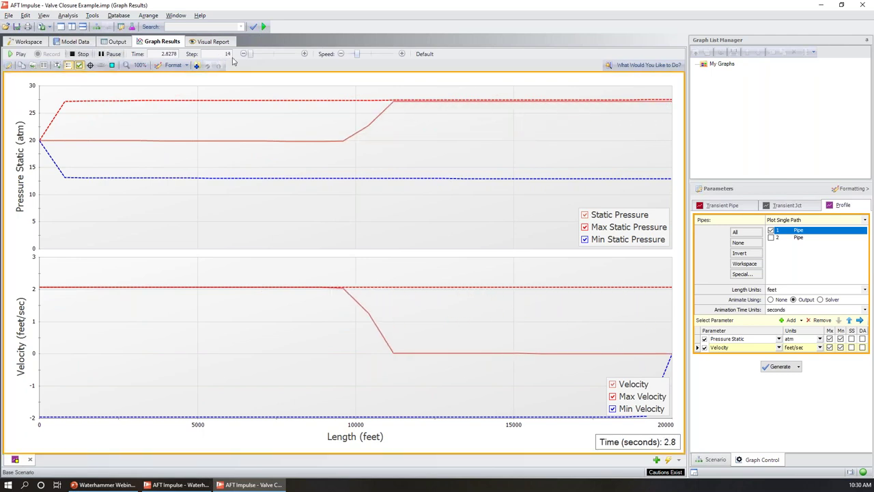
left_click(305, 55)
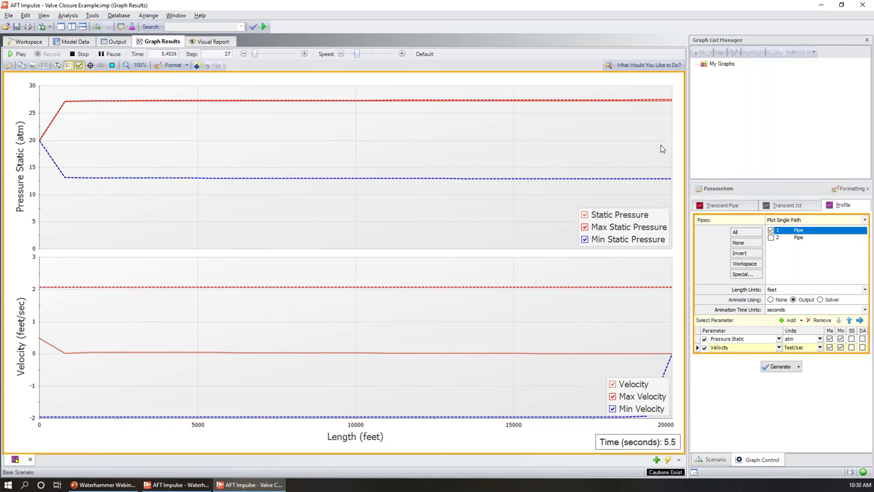
left_click(305, 55)
left_click(305, 55)
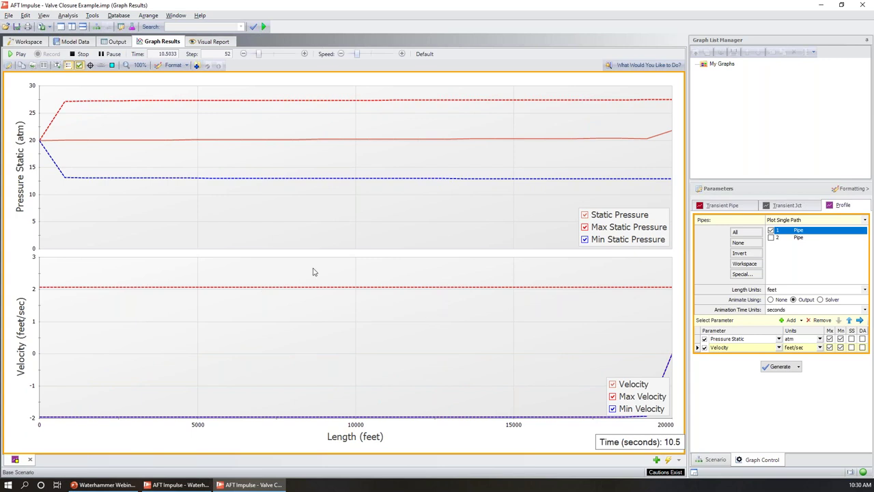
- Generate the animated static pressure and velocity profiles for pipe 2 instead of pipe 1
left_click(771, 237)
left_click(771, 230)
left_click(778, 365)
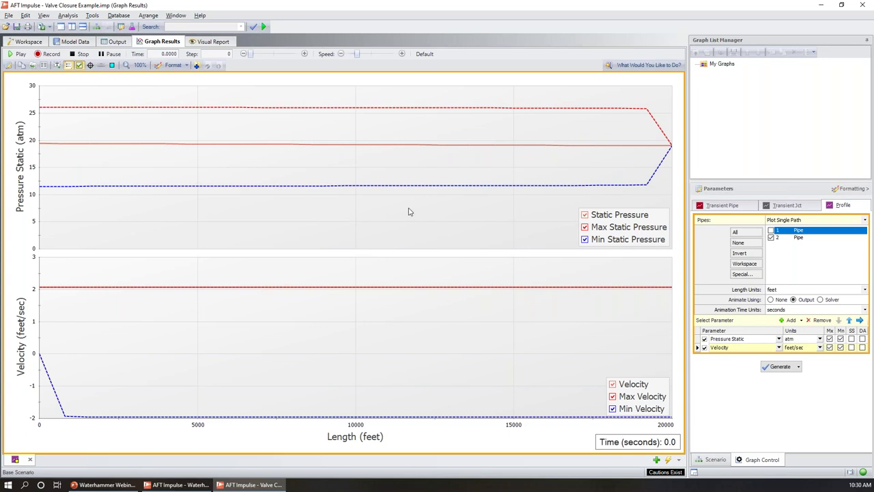
- Play the pipe 2 animation to about 39.4 seconds to examine the waves downstream of the valve
left_click(20, 54)
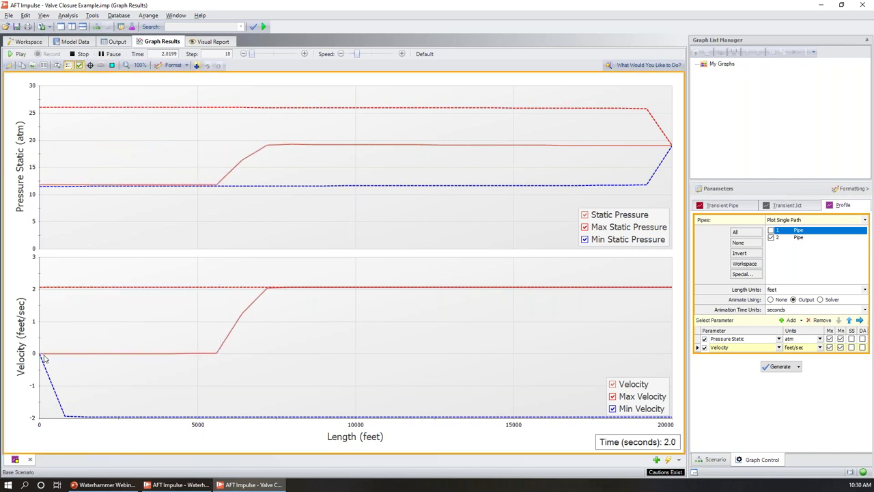
left_click(18, 55)
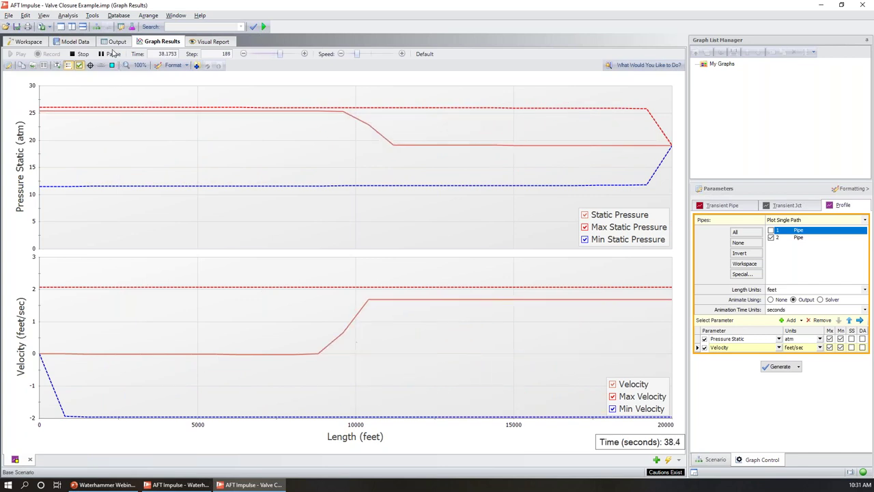
left_click(113, 54)
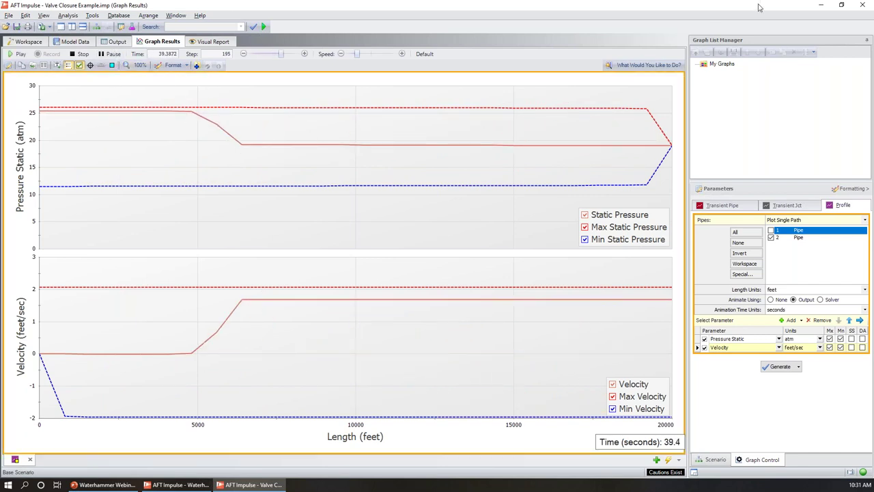
- Switch to the PowerPoint presentation and present the "Waterhammer sequence - Summary" slide through its second phase
left_click(30, 42)
left_click(821, 5)
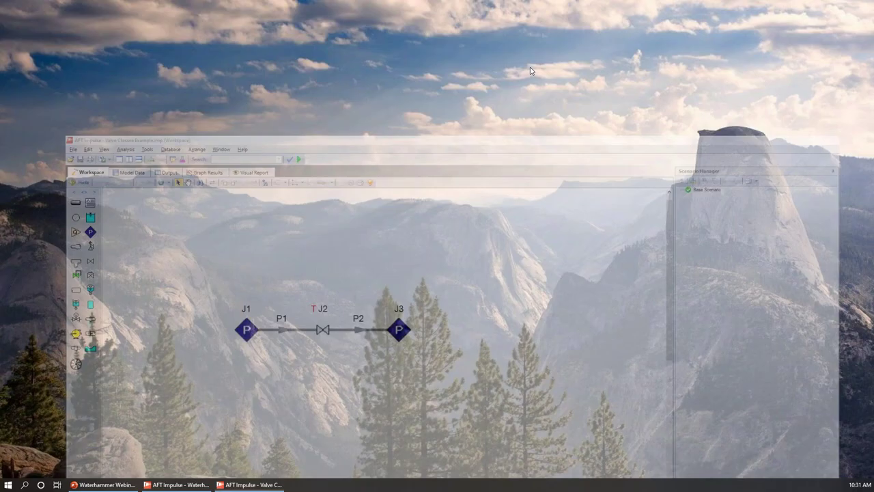
left_click(109, 489)
key("Down")
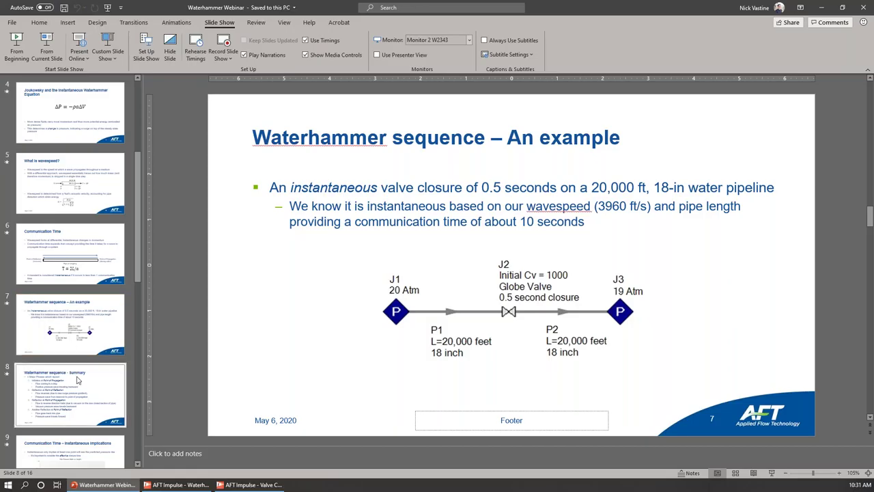
left_click(771, 474)
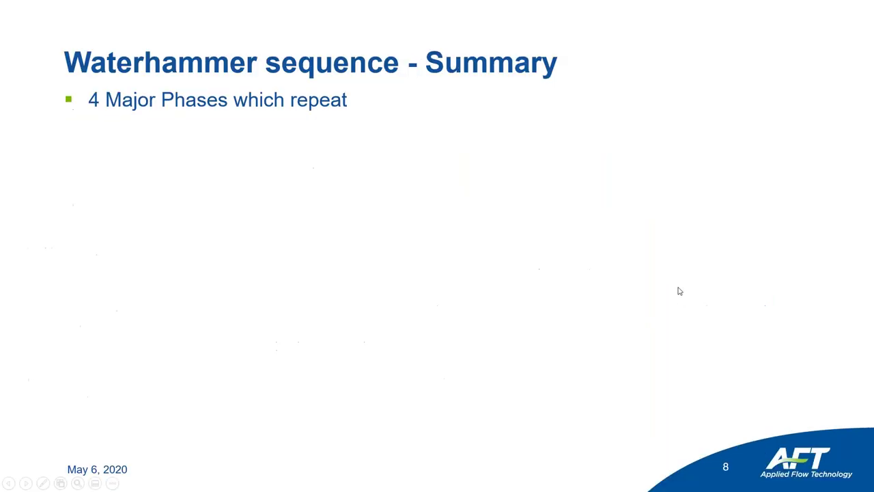
key("Down")
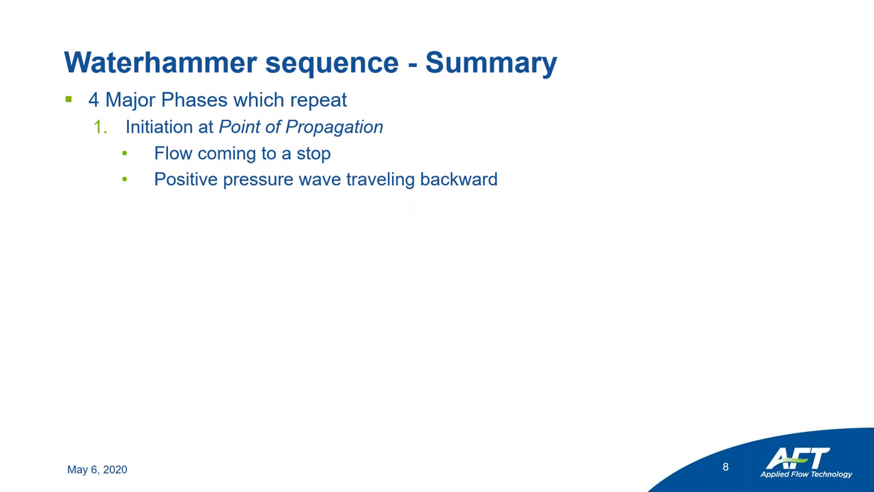
key("Right")
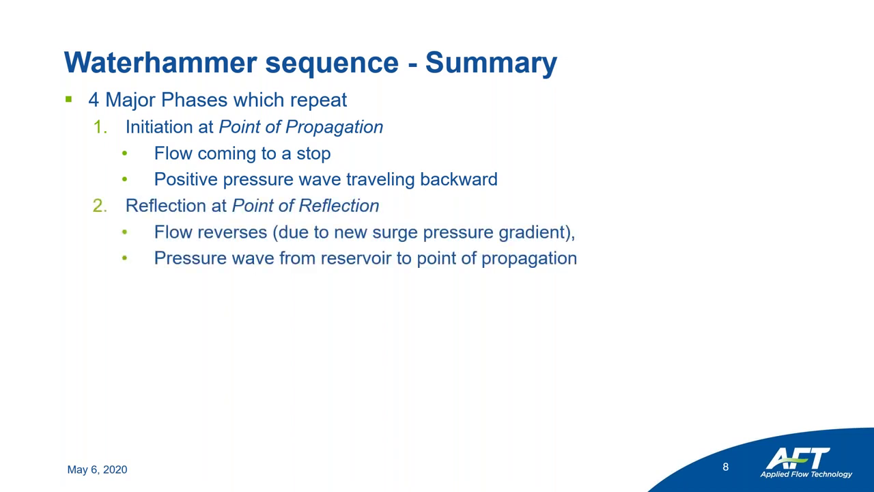
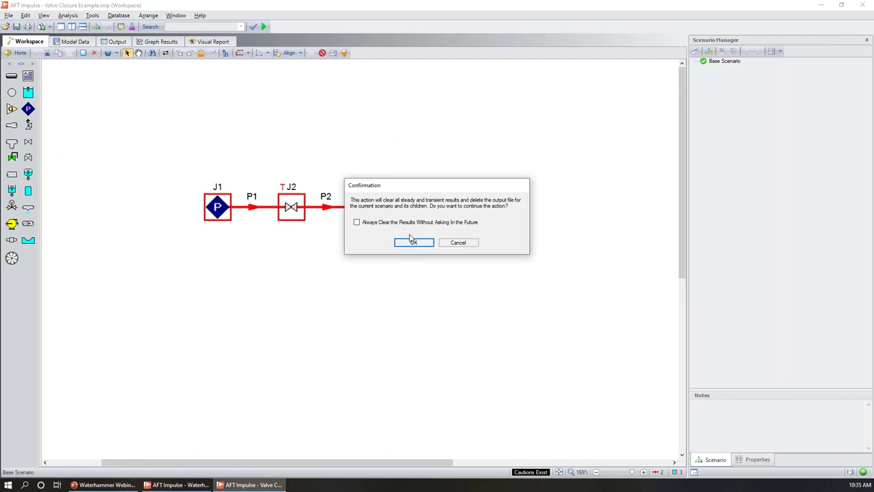
- Clear the existing results and place a duplicate of the whole J1 to J3 pipeline directly below the original
left_click(413, 241)
left_click_drag(360, 245, 359, 252)
left_click(179, 211)
- Create closing Cv versus time data for valve J5 from open percent, with a 5-second duration and 0.05-second increment, and transfer it
double_click(290, 255)
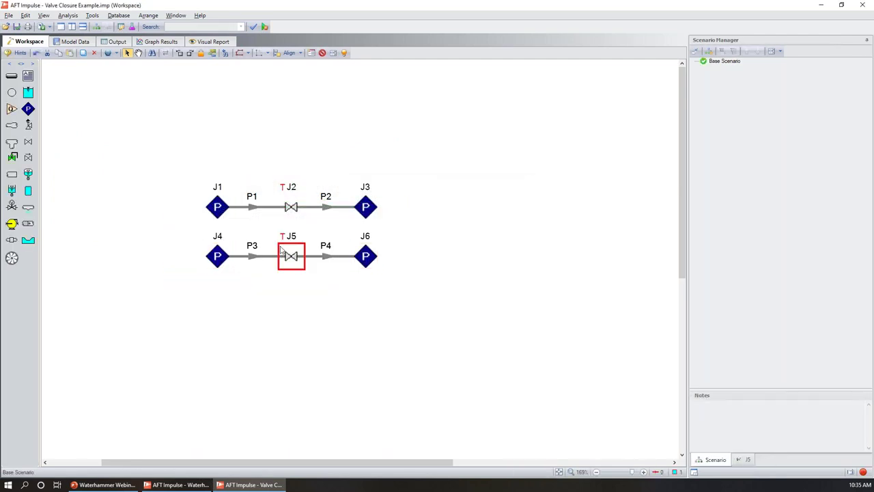
left_click(322, 156)
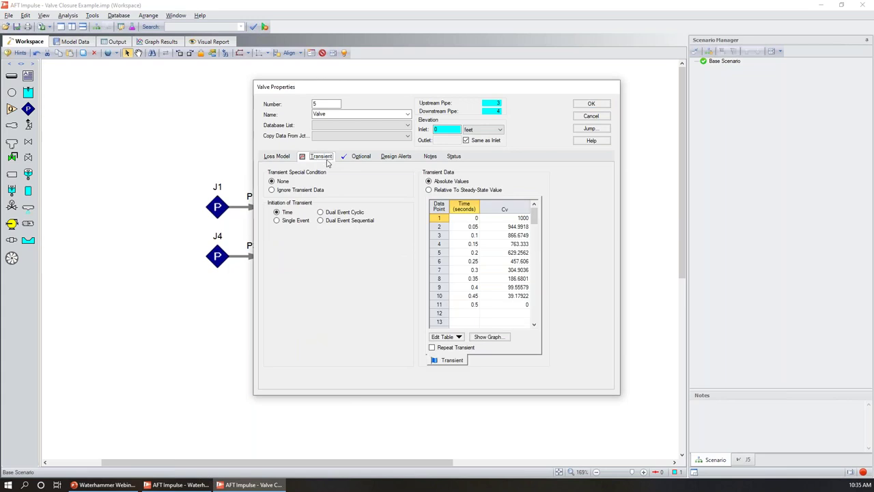
left_click(452, 337)
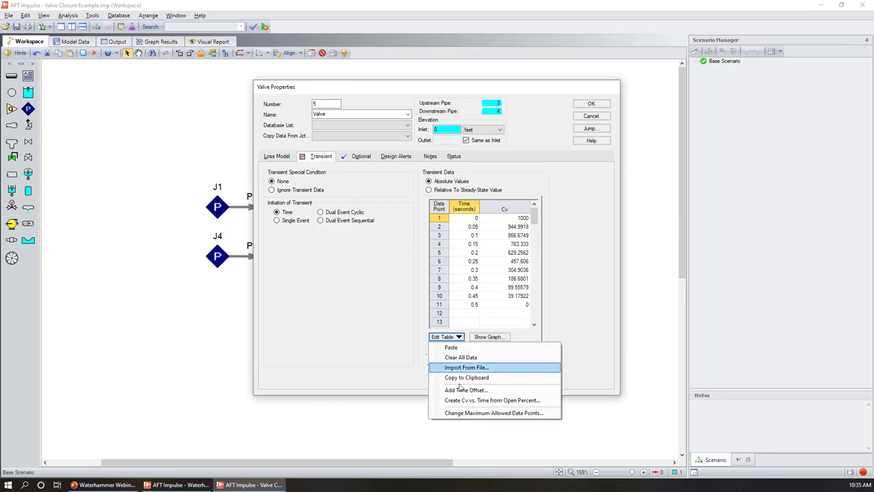
left_click(517, 401)
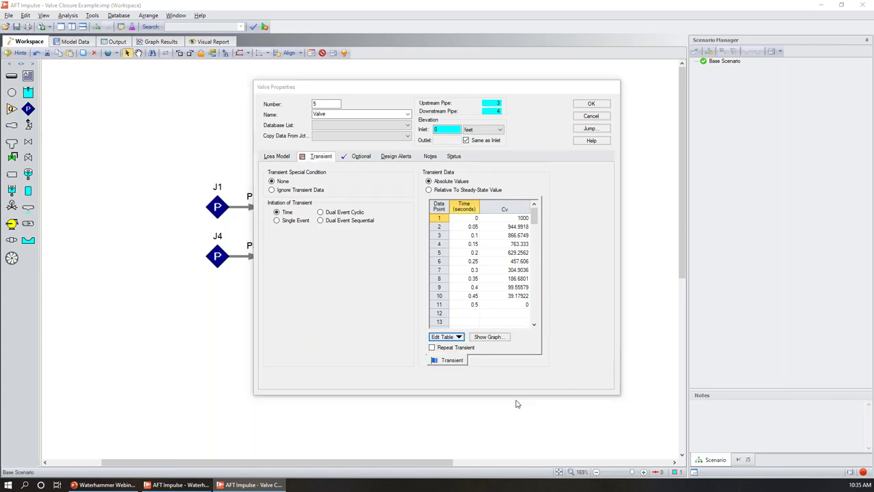
left_click(444, 234)
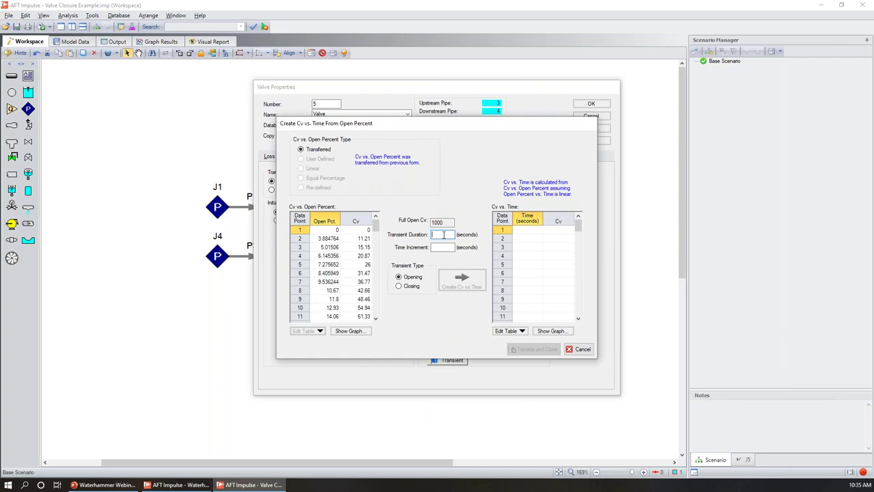
left_click(442, 247)
type("05")
left_click(398, 286)
left_click(461, 281)
left_click(527, 350)
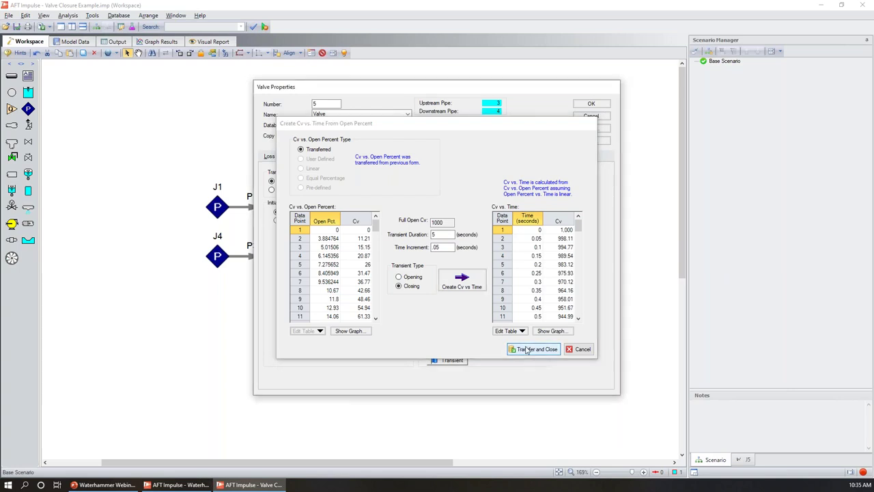
- Graph valve J5's transient Cv data to check the closure curve, and accept the valve properties
left_click(489, 337)
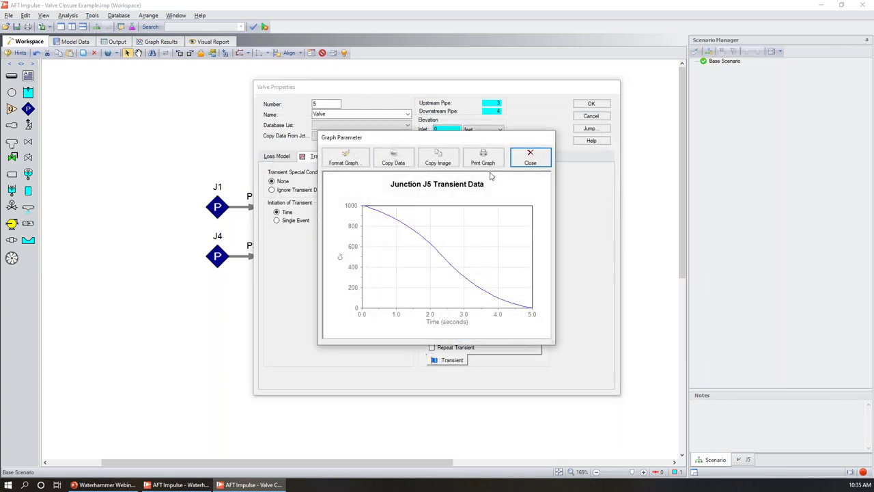
left_click(530, 157)
left_click(591, 103)
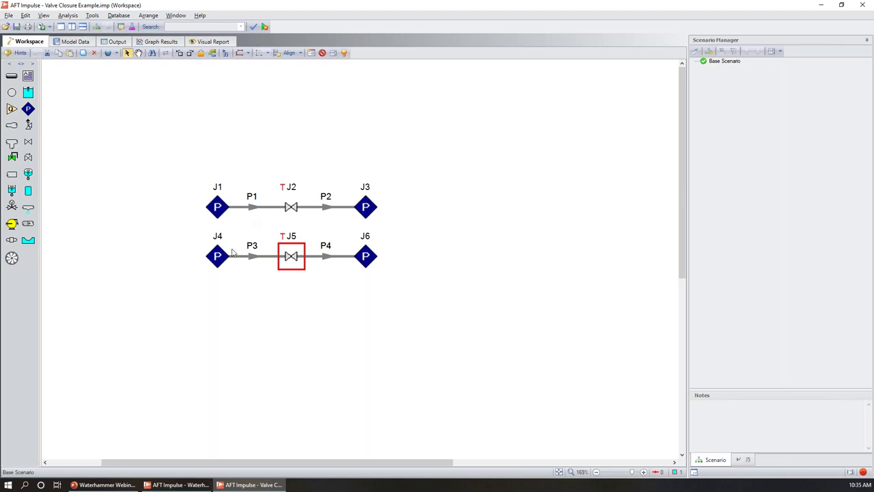
- Switch to the Waterhammer Webinar.imp model and inspect pressure junctions J1 and J3 and valve J2 in the base scenario
left_click(820, 5)
left_click(177, 484)
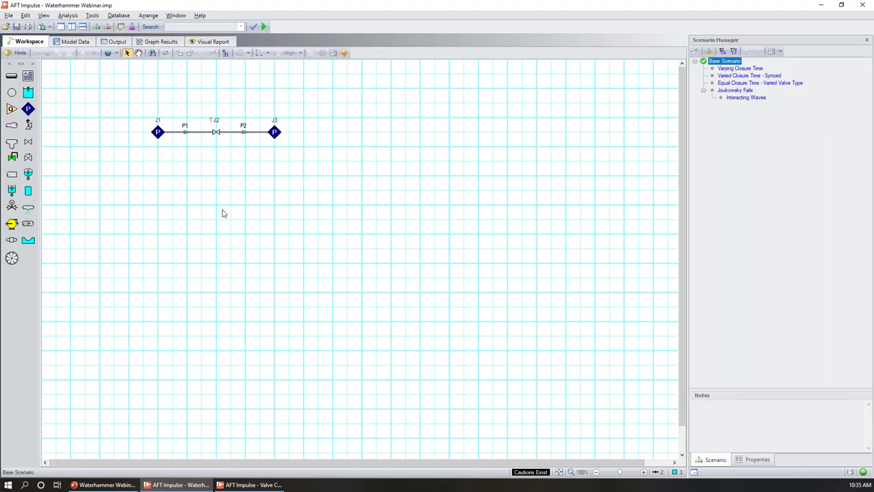
left_click(161, 136)
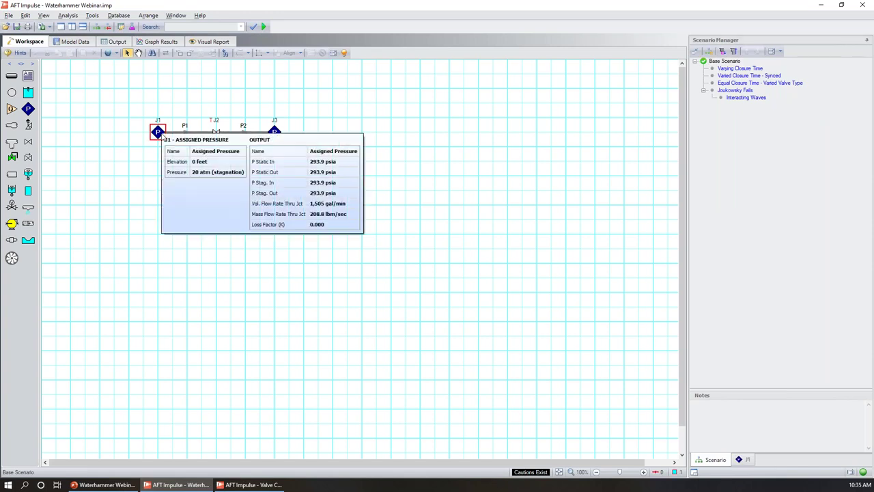
left_click(275, 132)
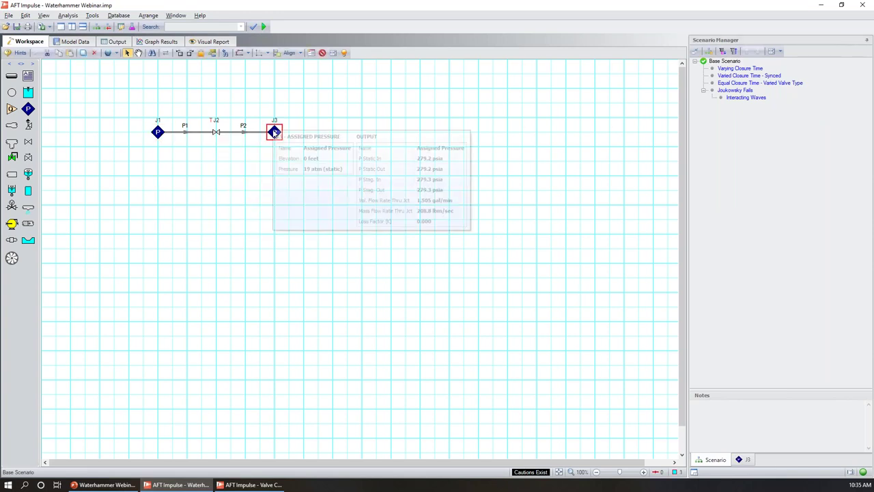
left_click(217, 134)
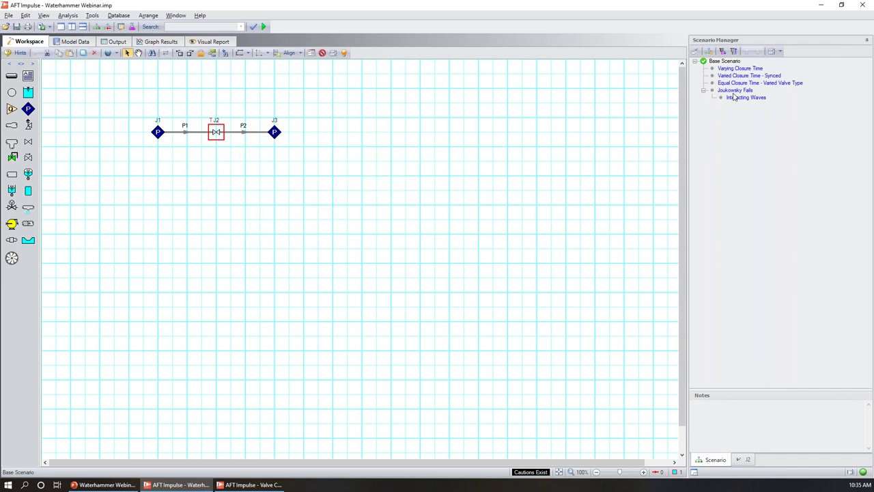
- Load the Varying Closure Time scenario and review which pipes its closure-time groups contain, leaving the groups unedited
double_click(742, 69)
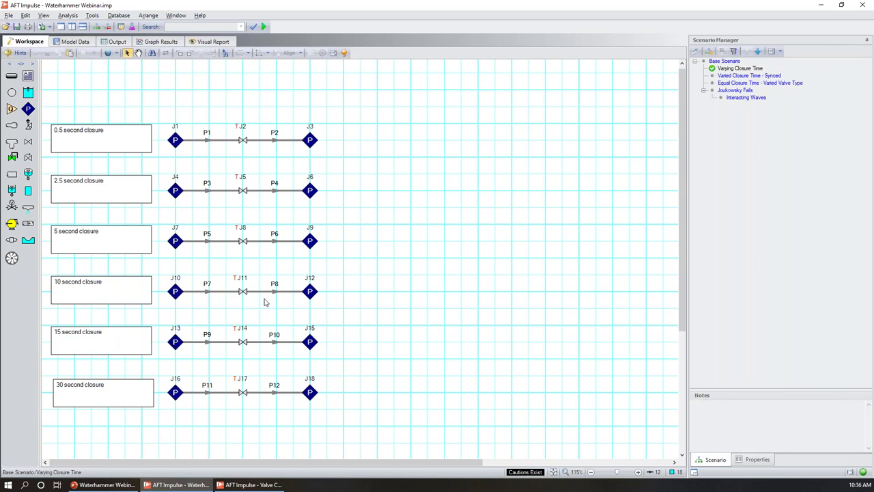
left_click(23, 17)
mouse_move(80, 206)
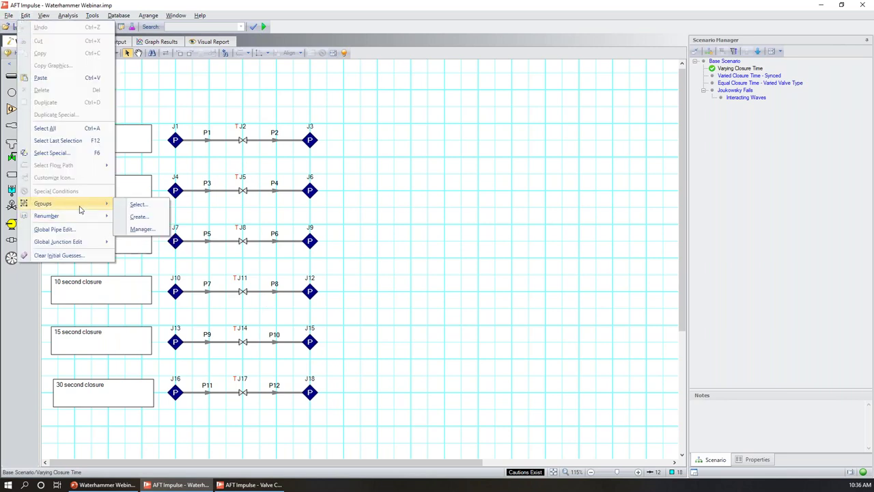
left_click(140, 229)
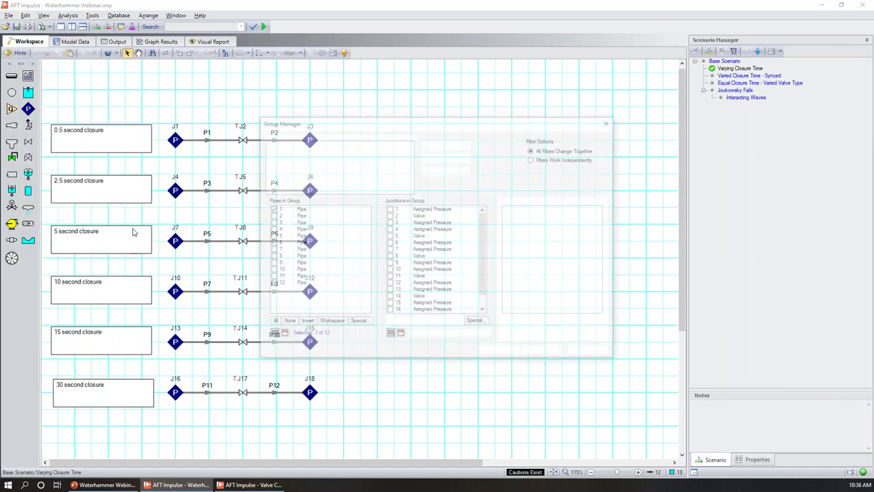
left_click_drag(368, 123, 454, 125)
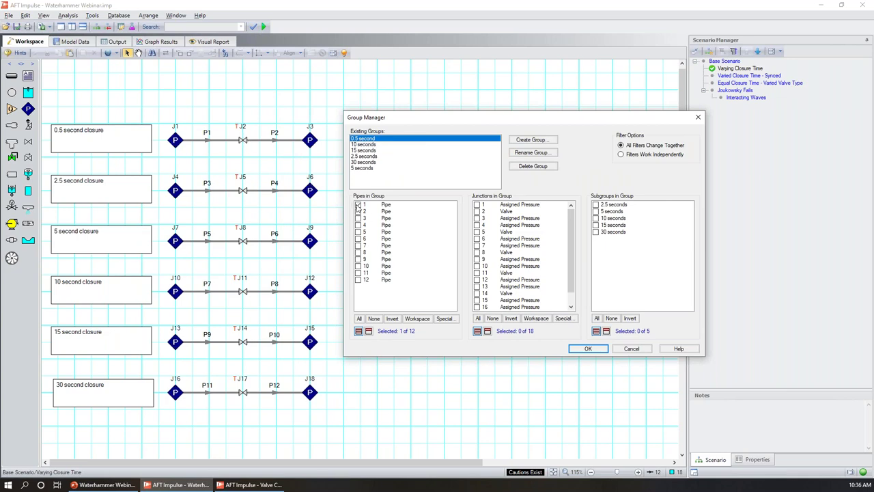
left_click(354, 168)
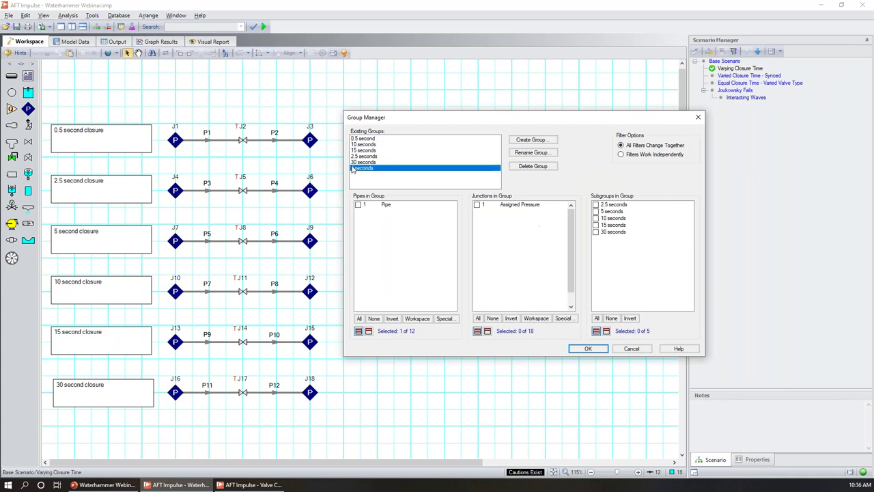
left_click(360, 150)
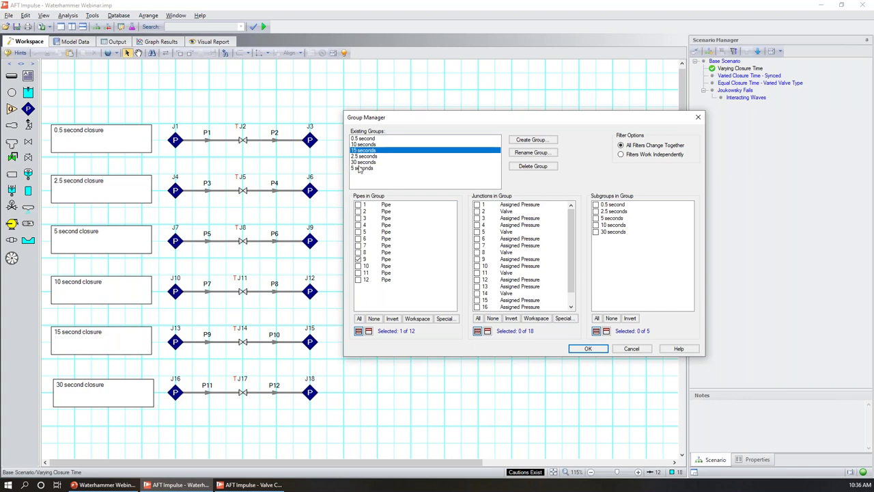
left_click(362, 167)
left_click(364, 162)
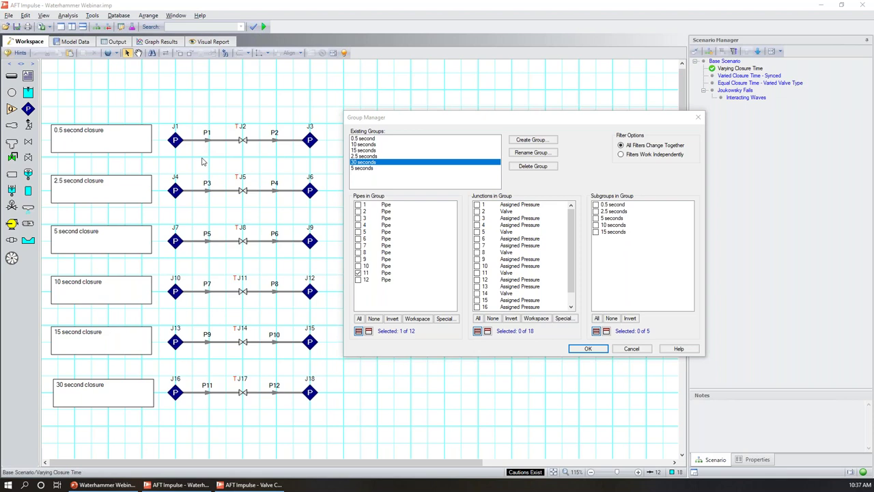
left_click(632, 349)
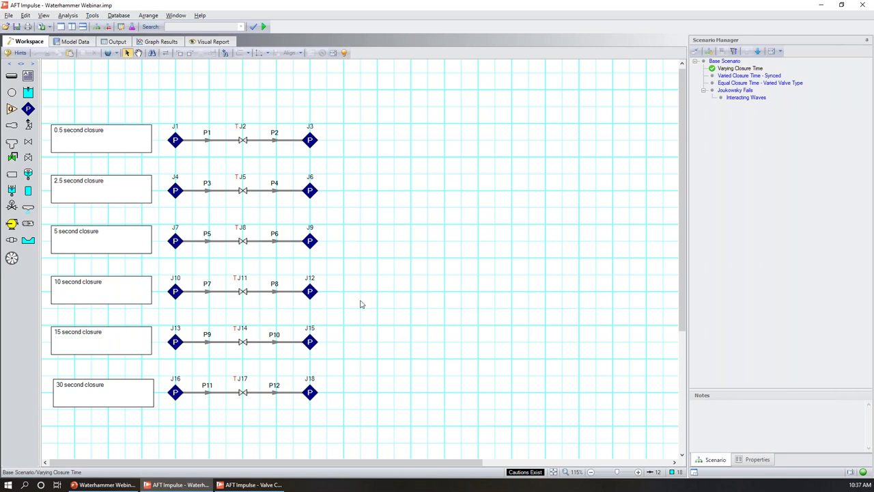
- Load the Varied Closure Time - Synced scenario and review valve J5's transient Cv data and time offset option, leaving the valve unedited
double_click(740, 76)
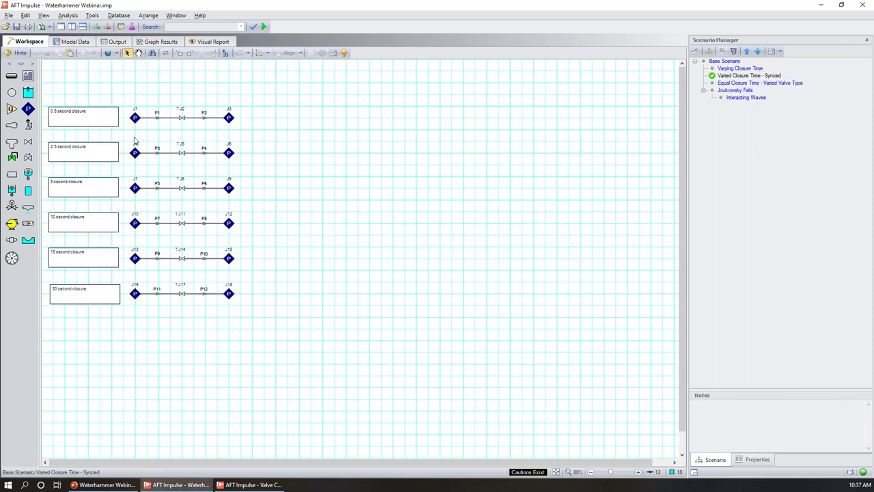
scroll(311, 160, "up", 5)
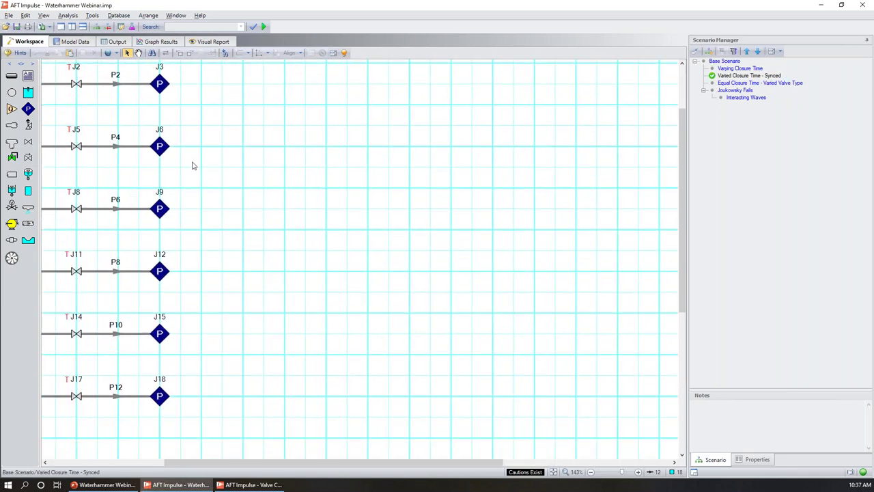
left_click(291, 181)
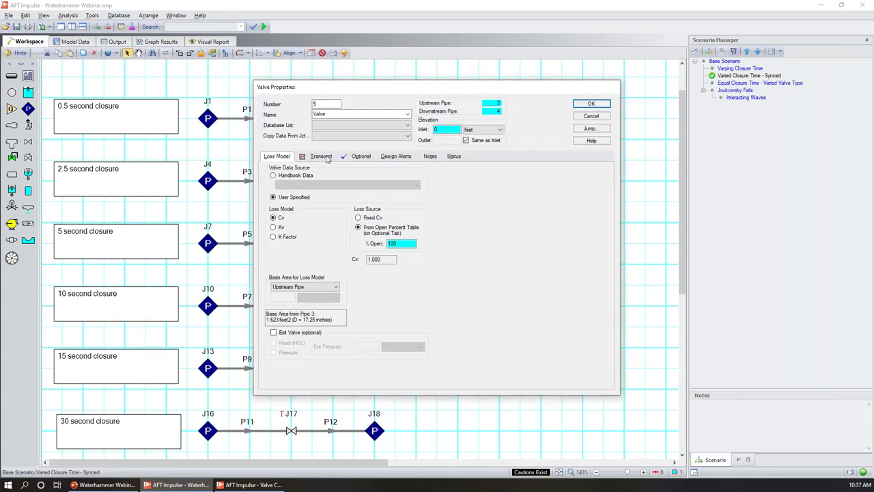
left_click(321, 156)
left_click(459, 337)
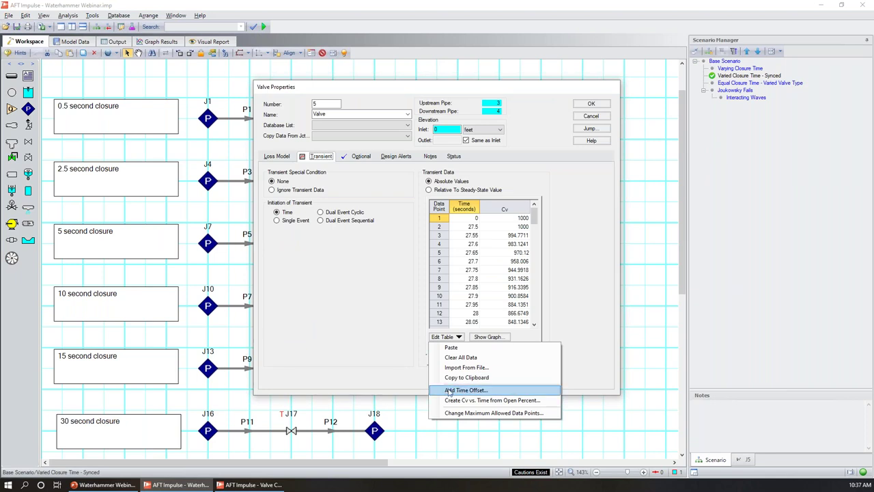
left_click(489, 394)
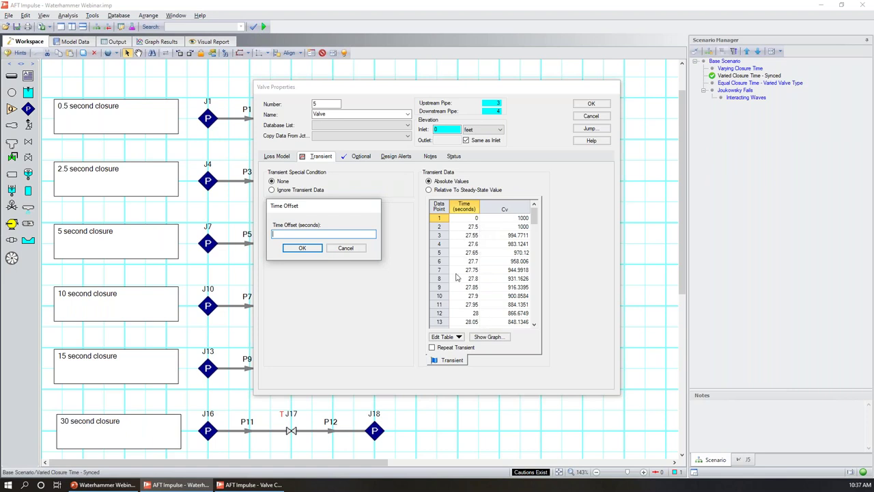
left_click(353, 250)
left_click(591, 116)
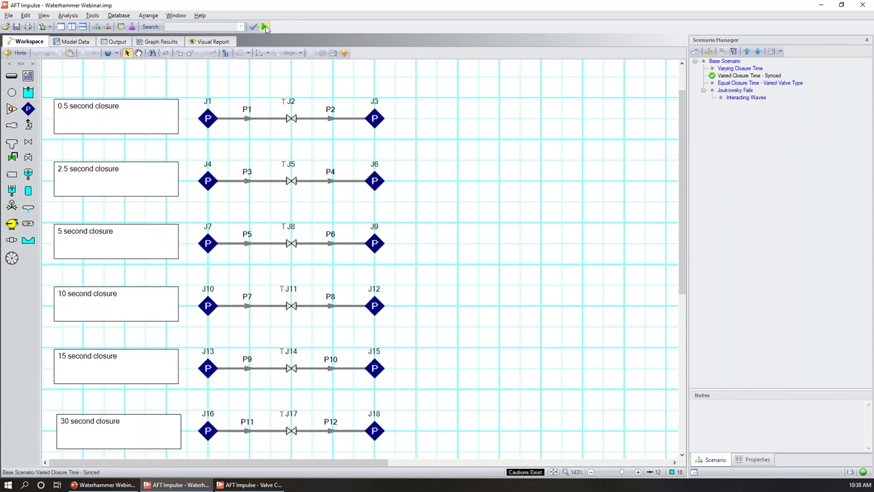
- Run the scenario and set up a multiple-path profile graph of the 0.5, 5, 15 and 30 second pipe groups
left_click(264, 27)
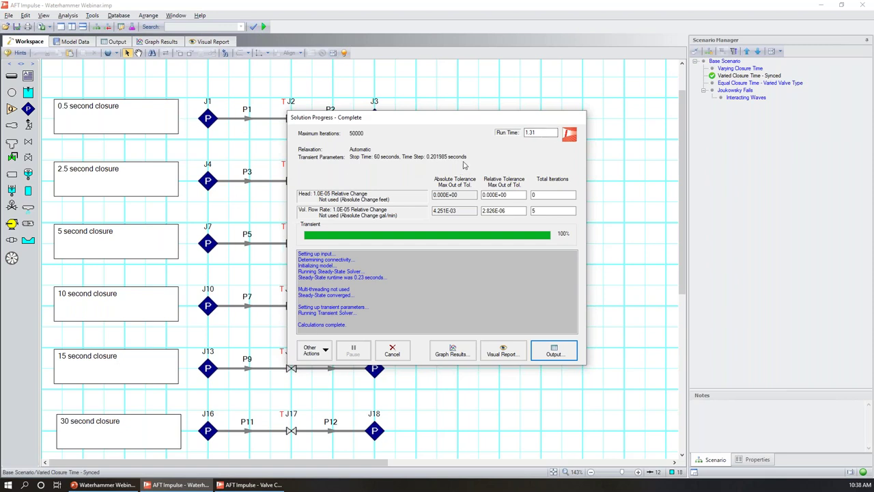
left_click(444, 356)
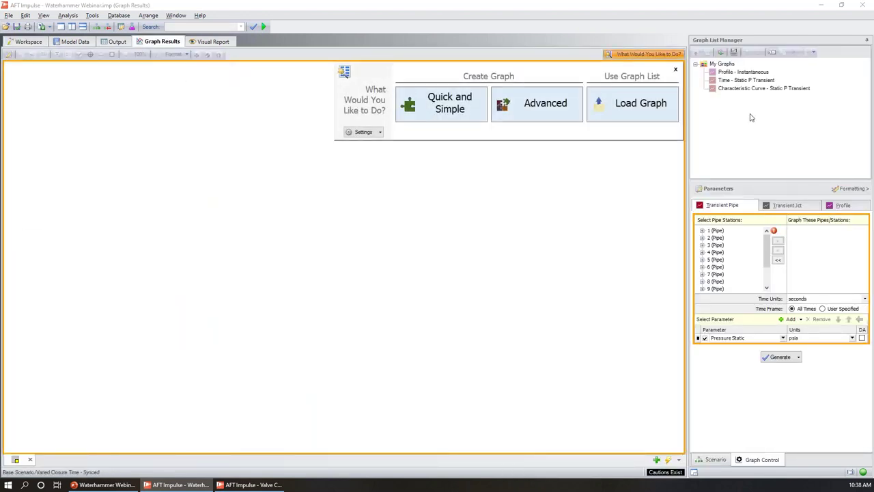
left_click(843, 206)
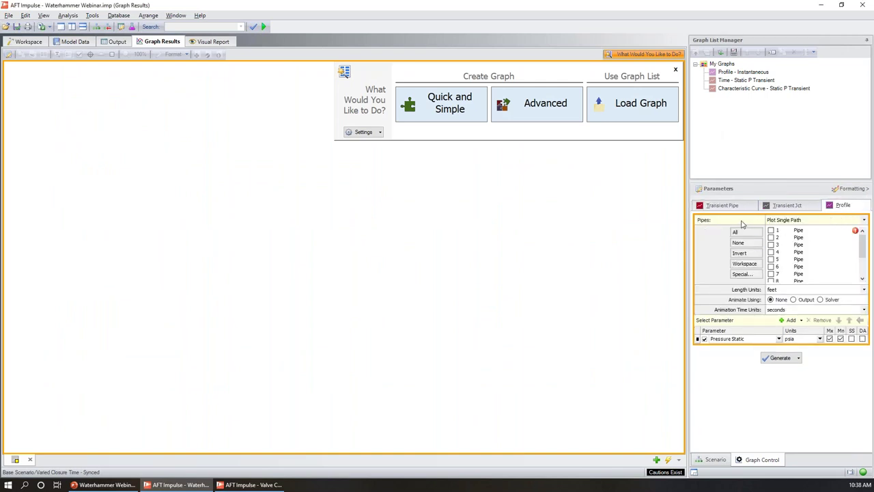
left_click(777, 222)
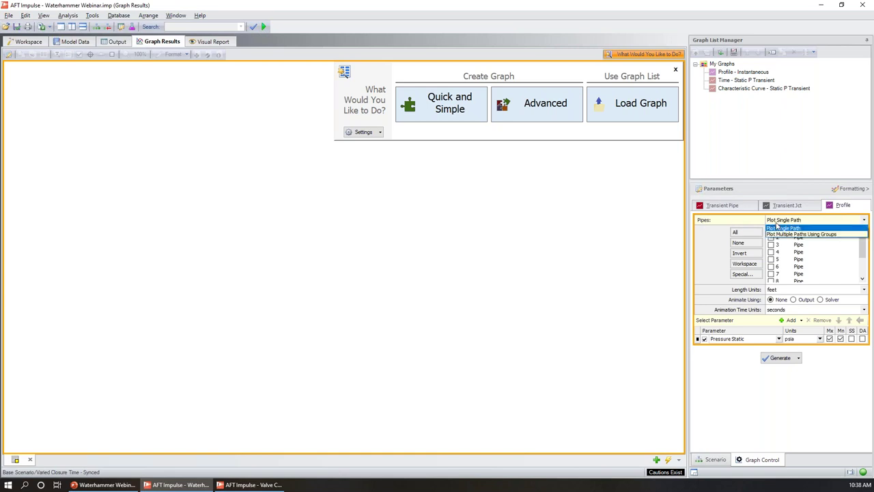
left_click(822, 235)
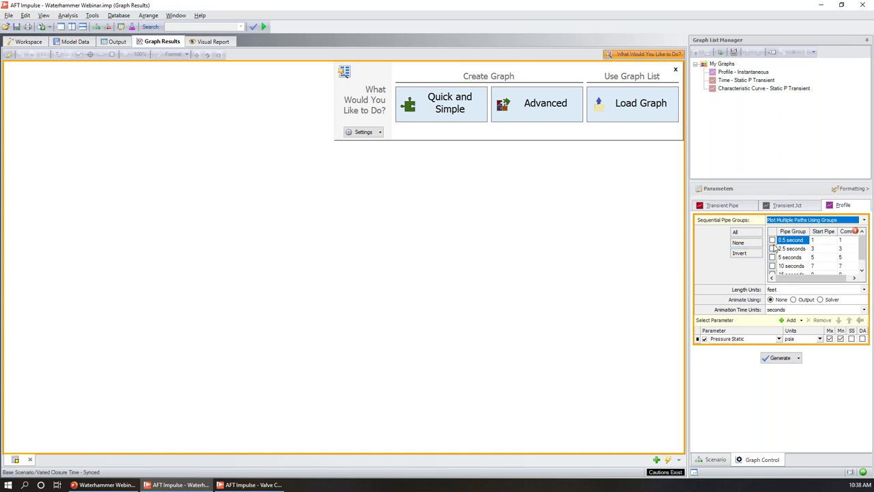
left_click(772, 240)
scroll(773, 260, "down", 1)
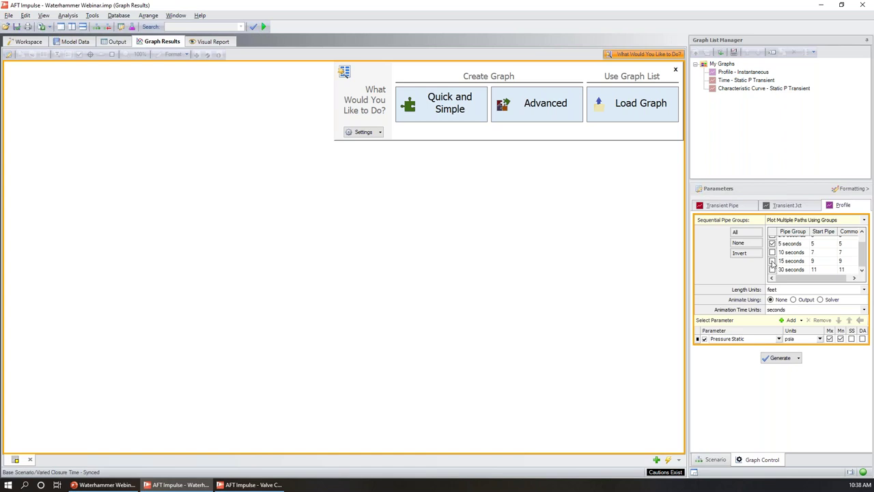
- Set the static pressure units to atm, add velocity in feet/sec as a second parameter, and generate the profile graph
left_click(820, 339)
scroll(809, 359, "up", 5)
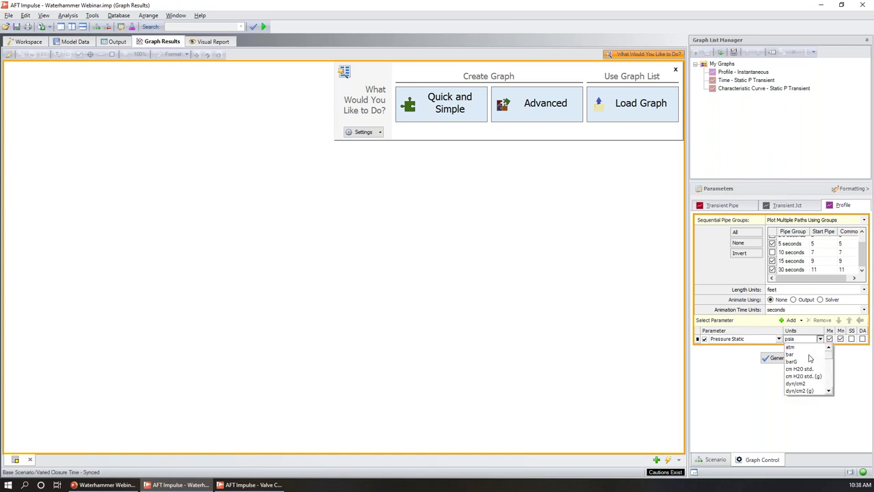
left_click(805, 348)
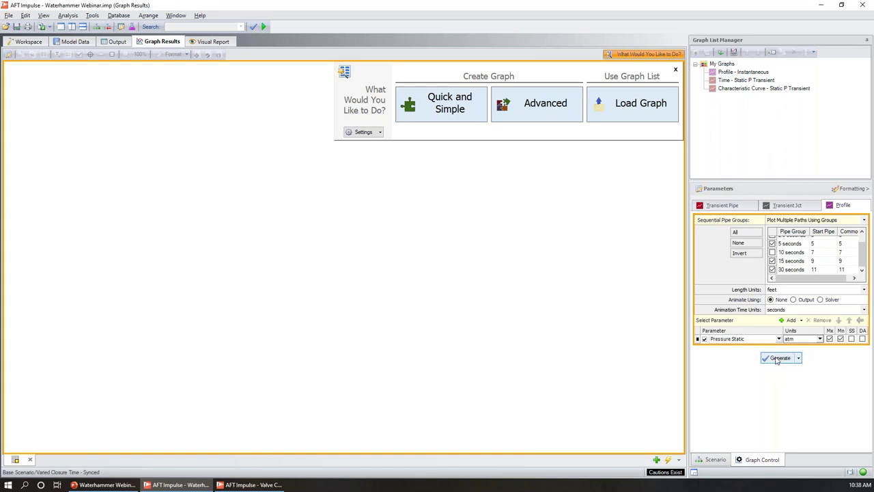
left_click(790, 319)
left_click(779, 348)
left_click(739, 389)
left_click(780, 367)
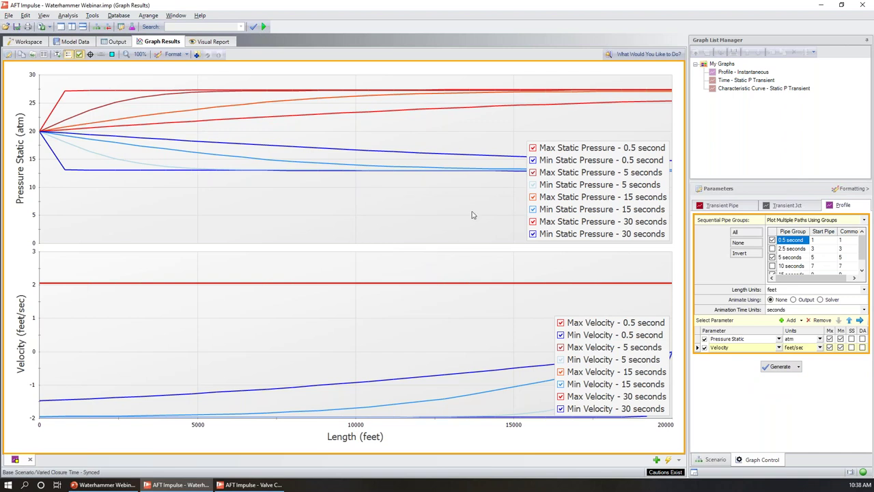
- Hide the 0.5 second group's maximum and minimum static pressure curves and regenerate the profile animated using output
left_click(533, 148)
left_click(532, 160)
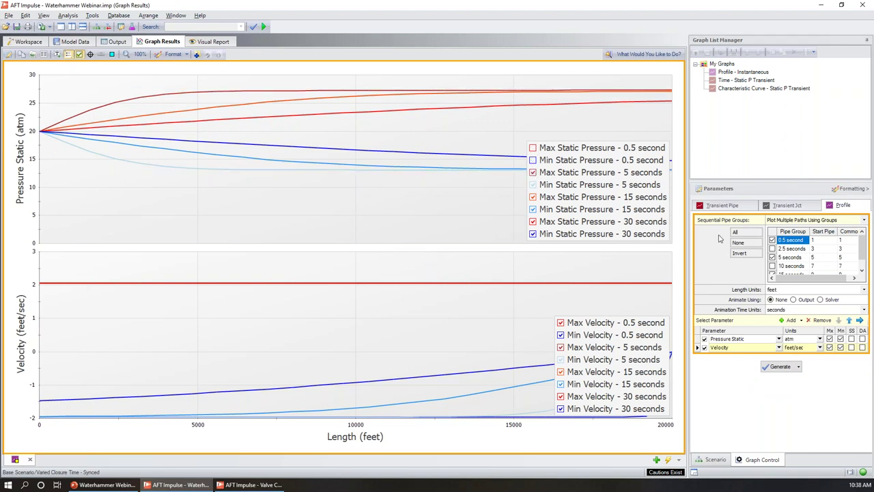
left_click(792, 300)
left_click(780, 367)
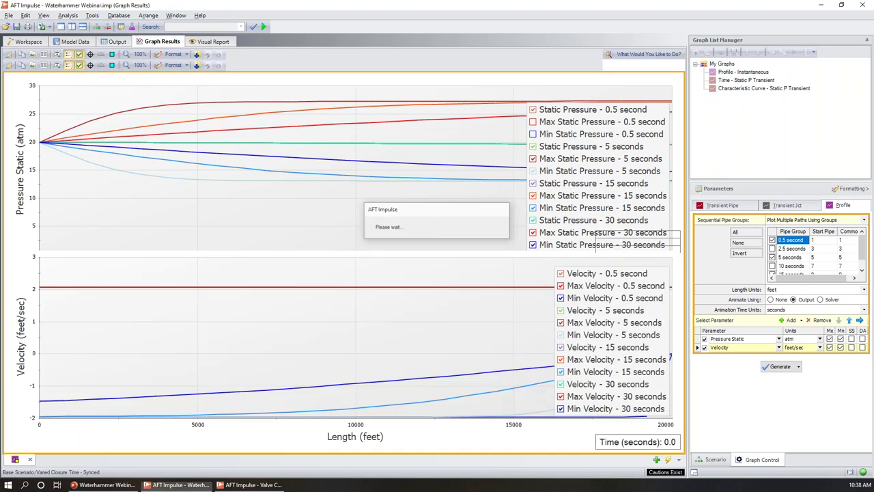
- Hide the maximum and minimum static pressure curves for the 5, 15 and 30 second groups, and hide the pressure legend
left_click(533, 153)
left_click(533, 190)
left_click(533, 202)
left_click(533, 227)
left_click(533, 239)
right_click(558, 210)
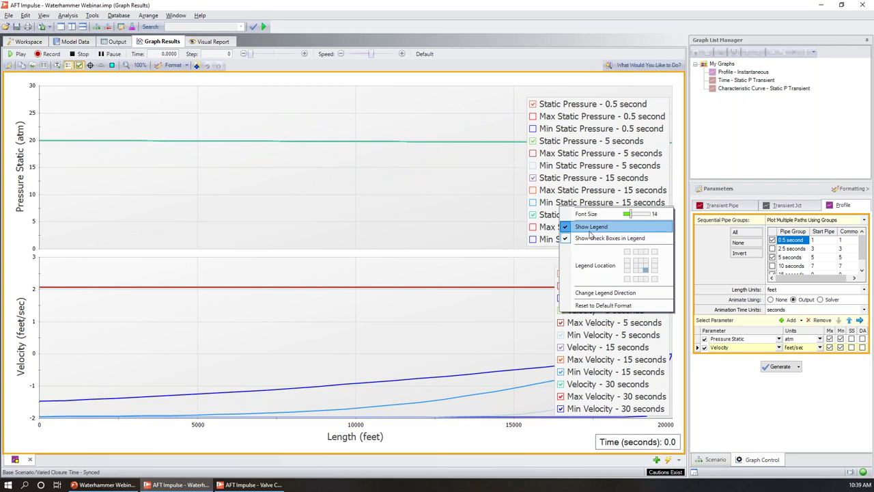
left_click(589, 230)
- Hide the maximum and minimum velocity curves for all plotted closure-time groups, and hide the velocity legend
right_click(586, 317)
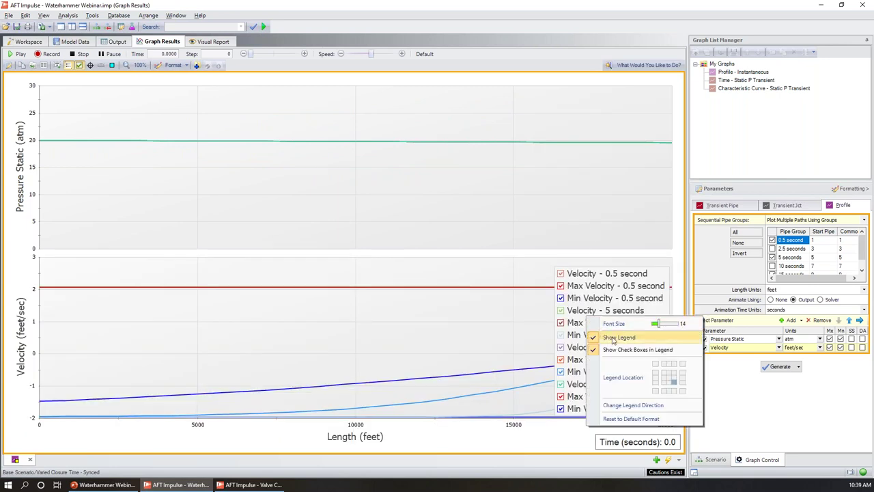
left_click(564, 340)
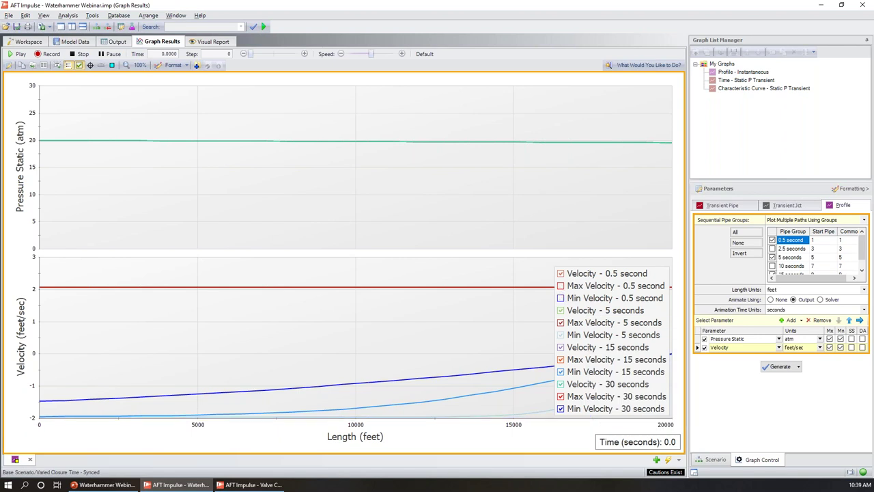
left_click(561, 322)
left_click(560, 334)
left_click(561, 359)
left_click(561, 371)
left_click(561, 396)
left_click(561, 408)
right_click(613, 335)
left_click(646, 354)
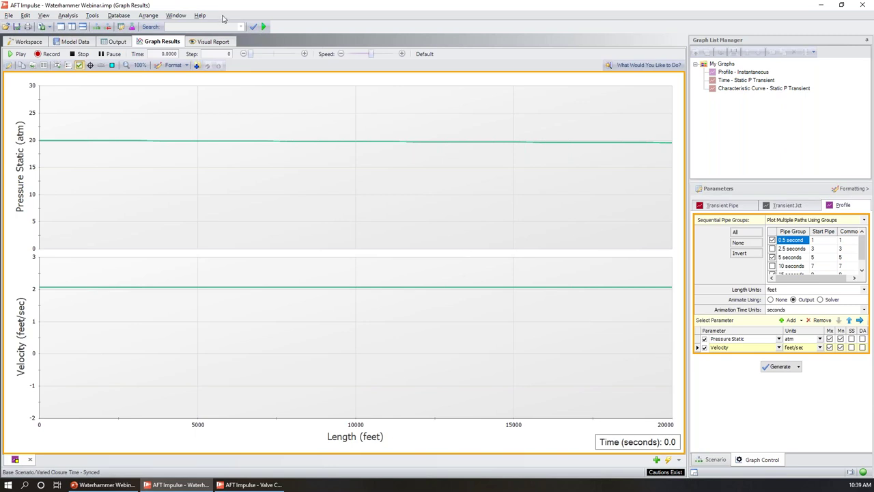
- Slow the animation speed, play the profile animation, and pause at about 3.4 seconds to inspect the curves near the valve
left_click(340, 55)
left_click(20, 54)
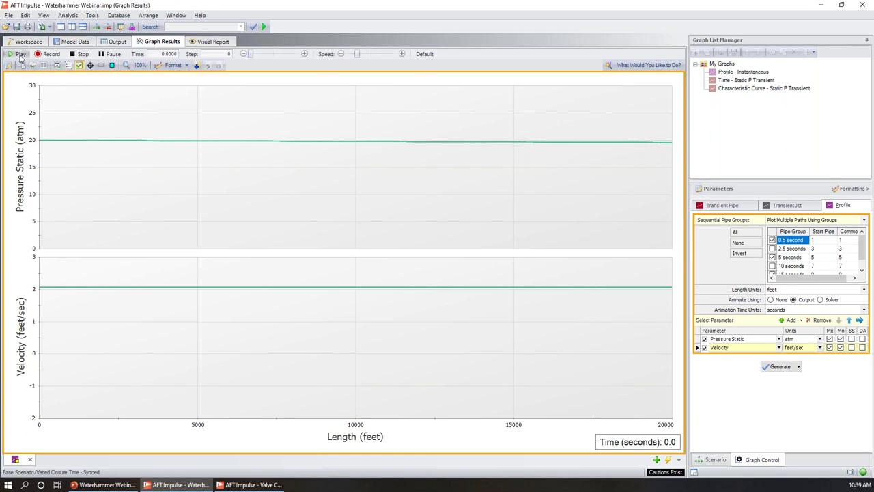
left_click(114, 54)
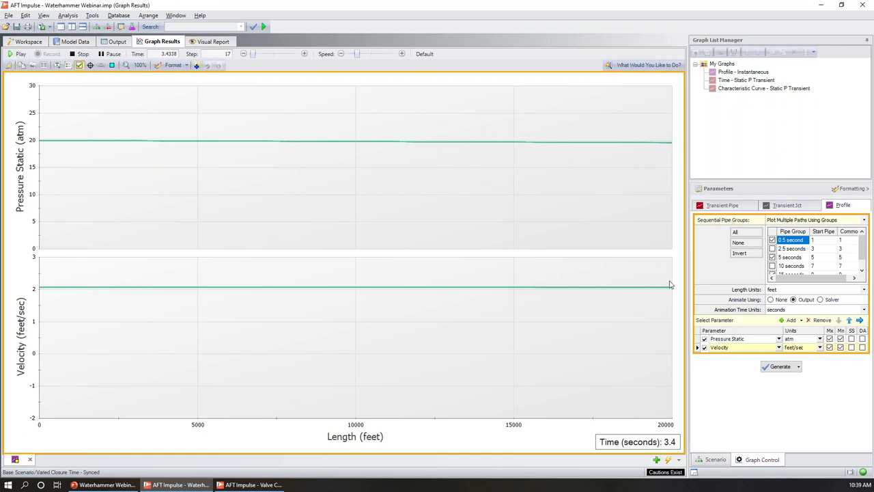
scroll(670, 285, "up", 2)
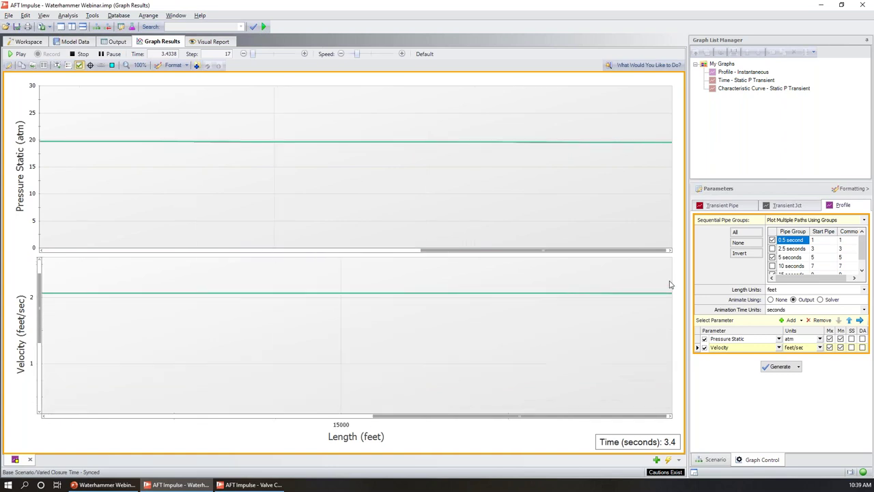
scroll(665, 286, "down", 2)
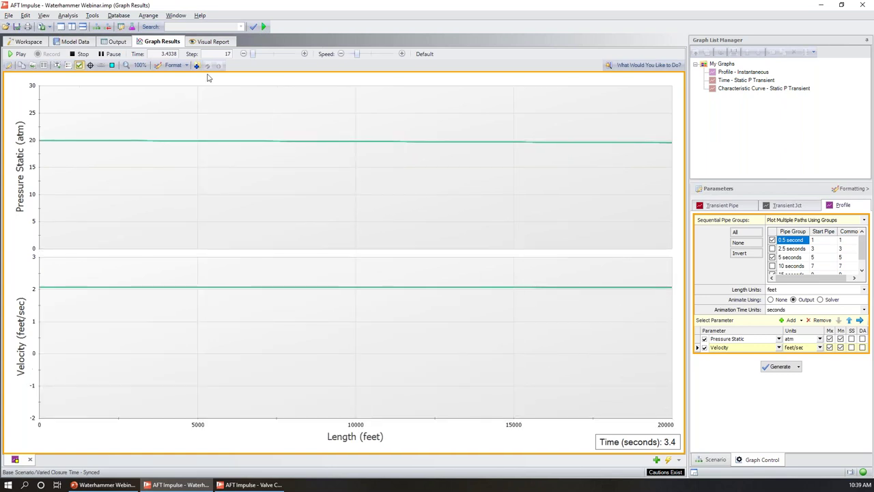
- Resume the animation, pause at about 15.6 seconds, and examine how the pressure and velocity curves separate near the valve
left_click(17, 53)
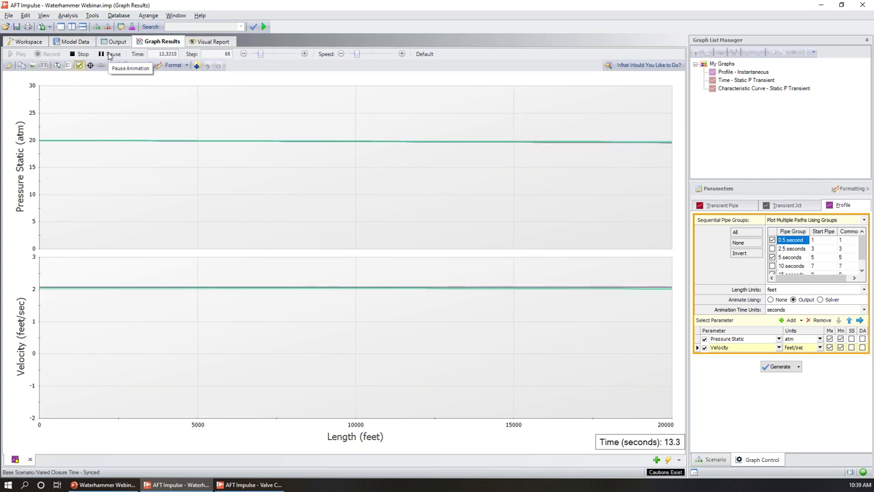
left_click(109, 54)
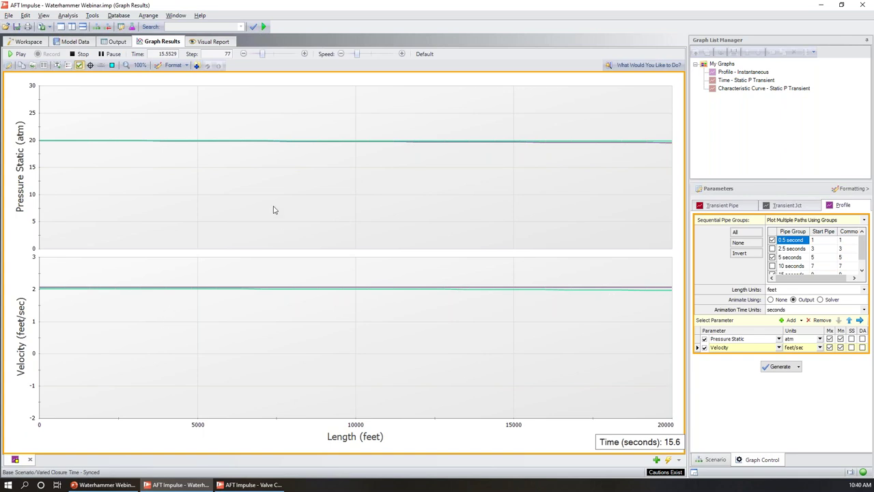
scroll(546, 178, "up", 3)
left_click_drag(503, 203, 100, 228)
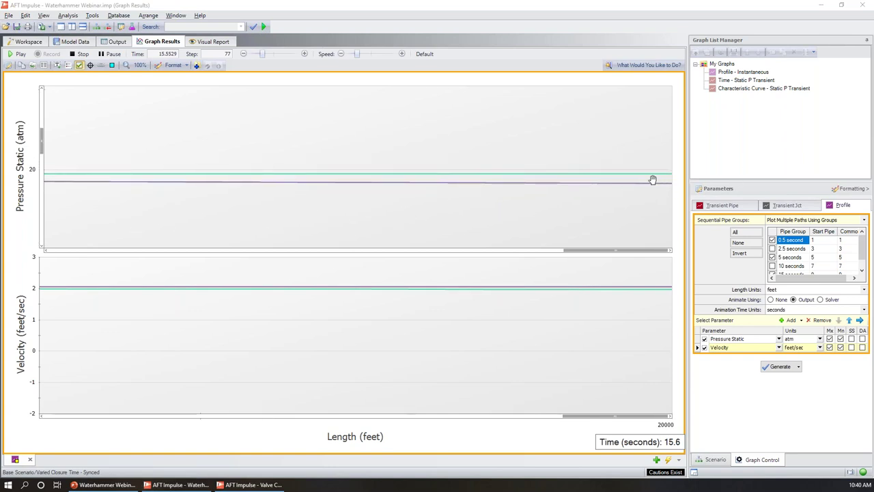
scroll(658, 291, "up", 2)
left_click_drag(657, 291, 363, 337)
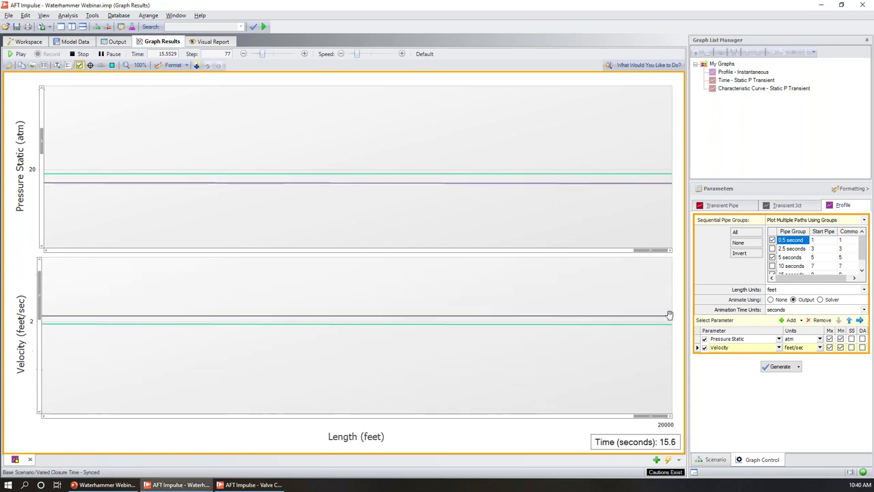
scroll(648, 330, "down", 2)
scroll(540, 198, "down", 3)
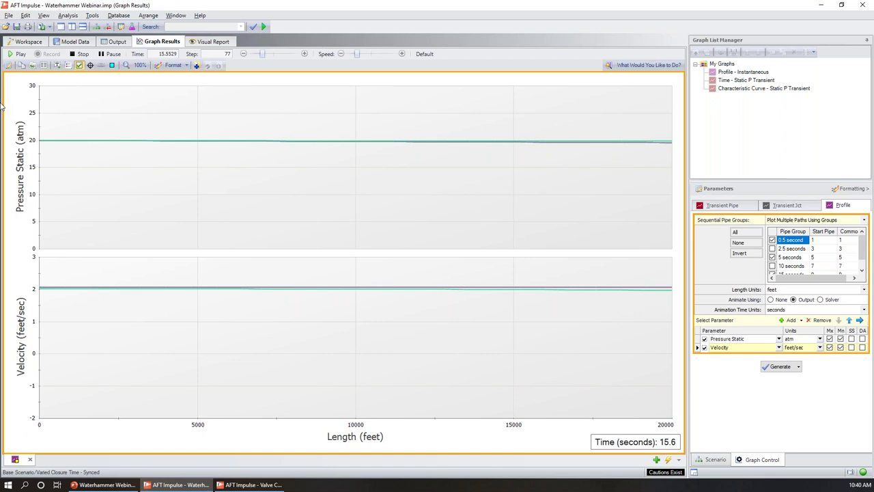
- Advance the animation to about 20.0 seconds and compare the closure groups' pressure and velocity near the valve
left_click(19, 54)
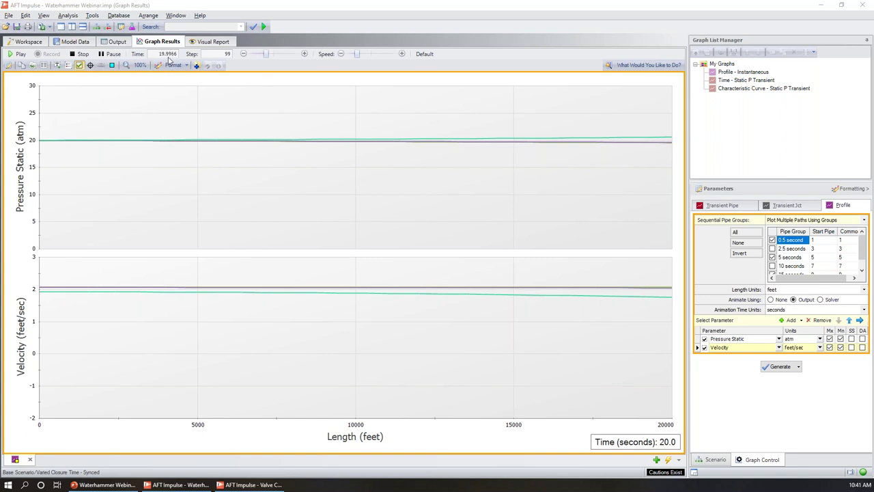
scroll(652, 151, "up", 3)
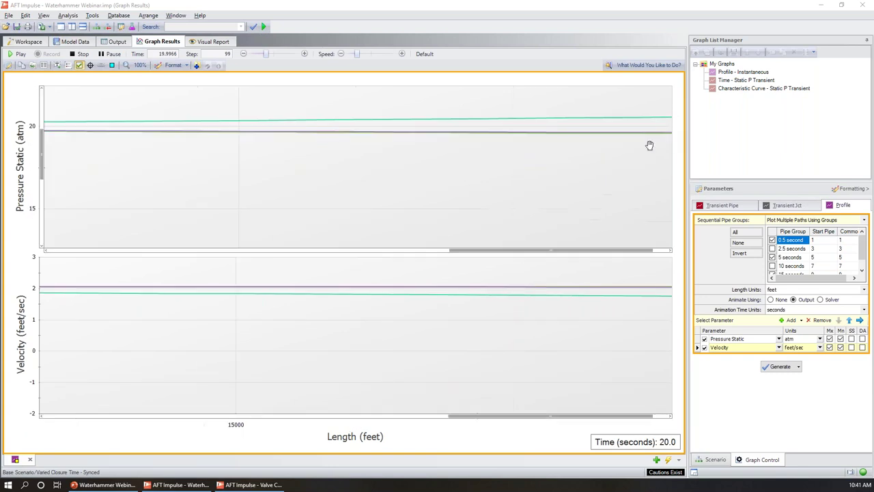
left_click_drag(651, 134, 332, 239)
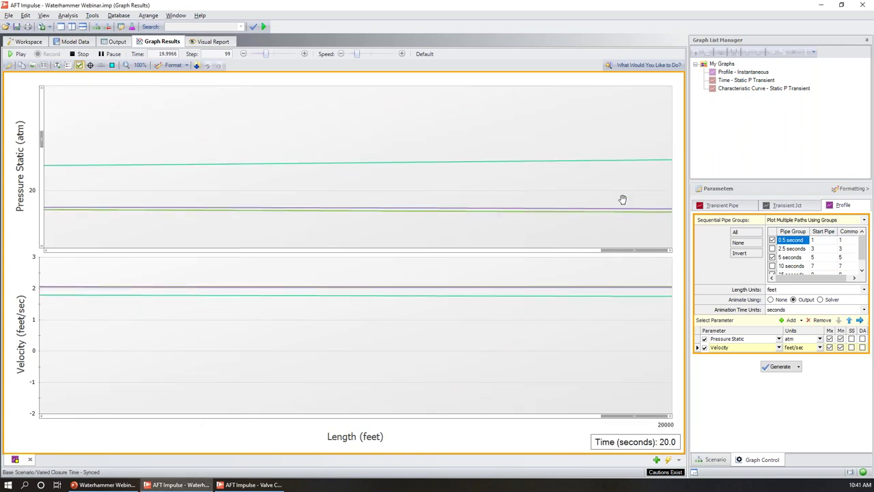
scroll(659, 285, "up", 4)
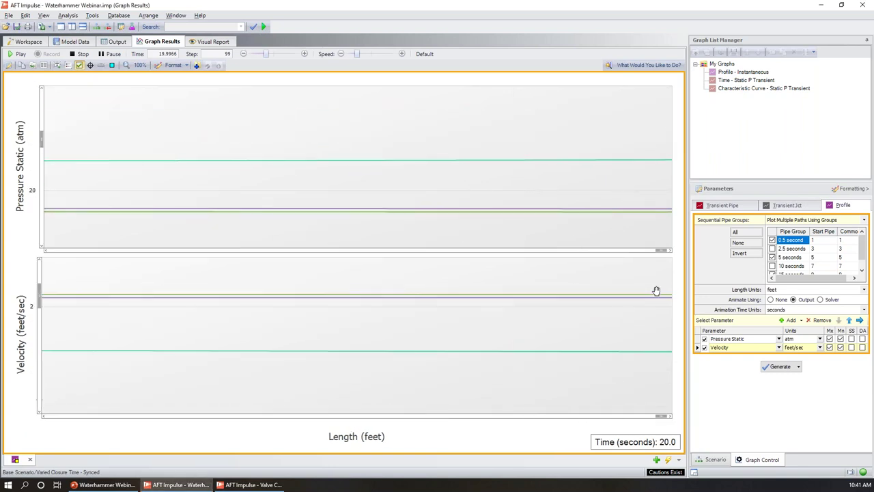
left_click_drag(519, 304, 483, 306)
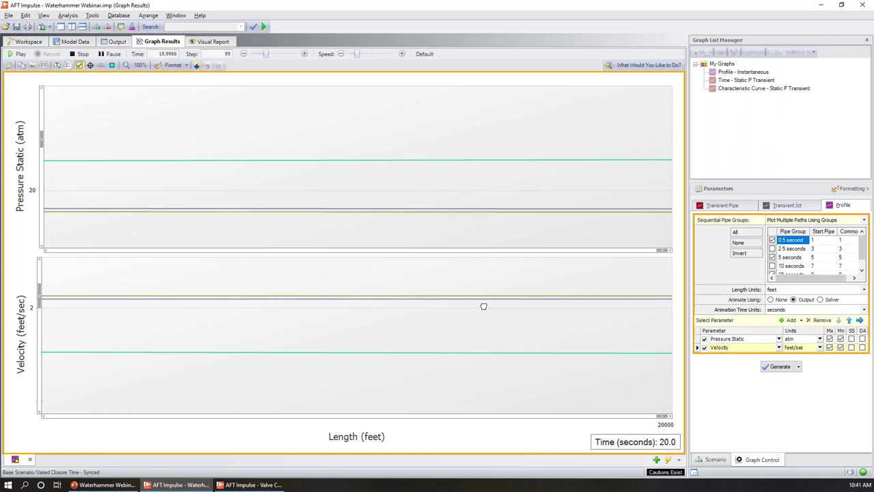
- Resume the profile animation over the full pipe length and pause at about 25.7 seconds to compare pressure and velocity among closure groups
scroll(513, 226, "down", 4)
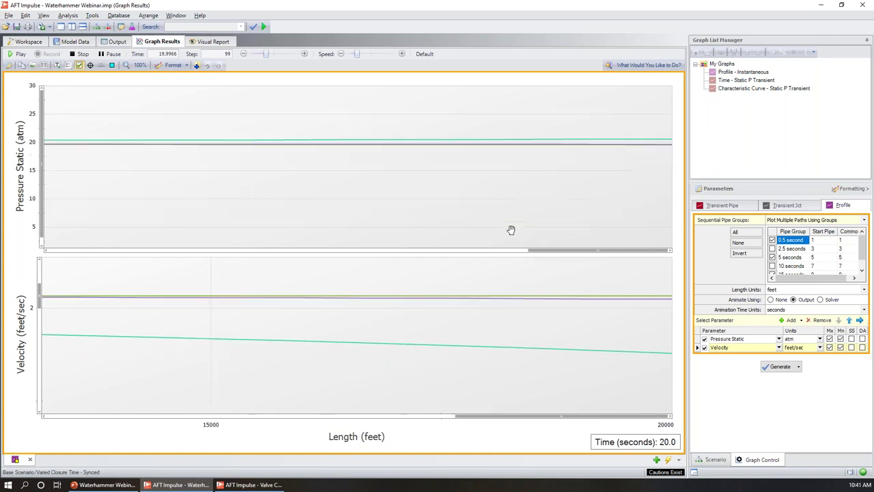
scroll(511, 230, "down", 4)
scroll(287, 337, "down", 3)
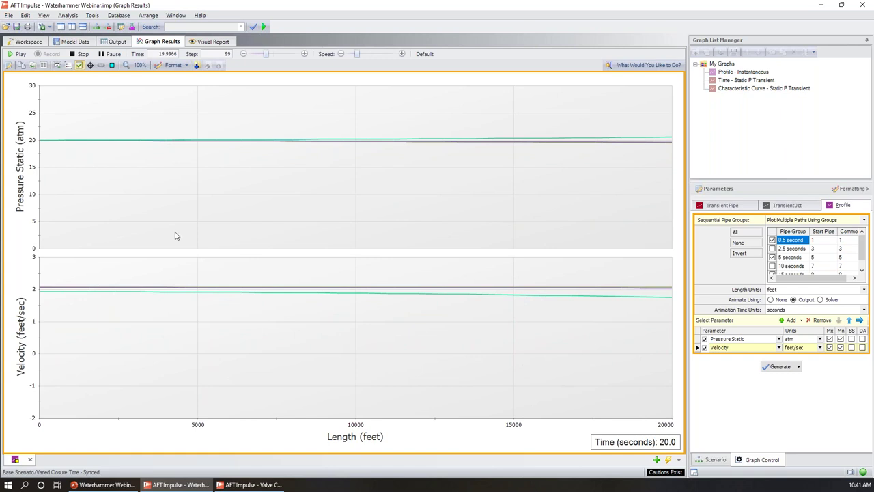
left_click(18, 54)
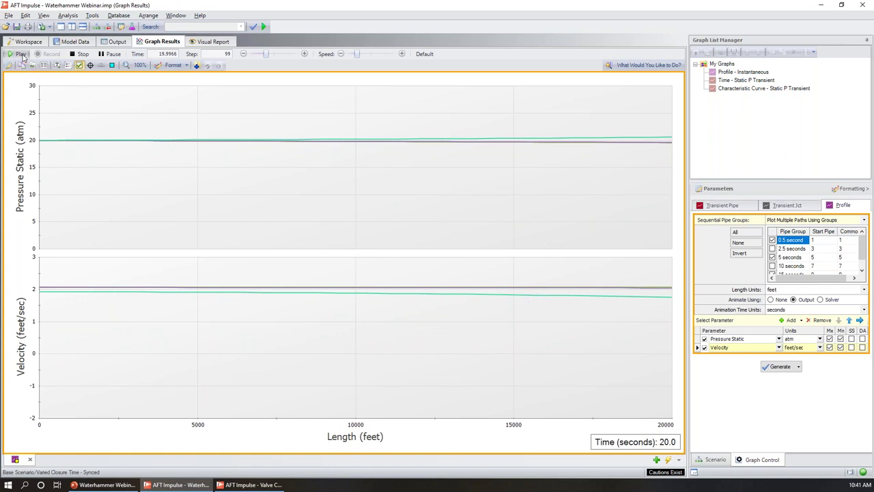
left_click(113, 54)
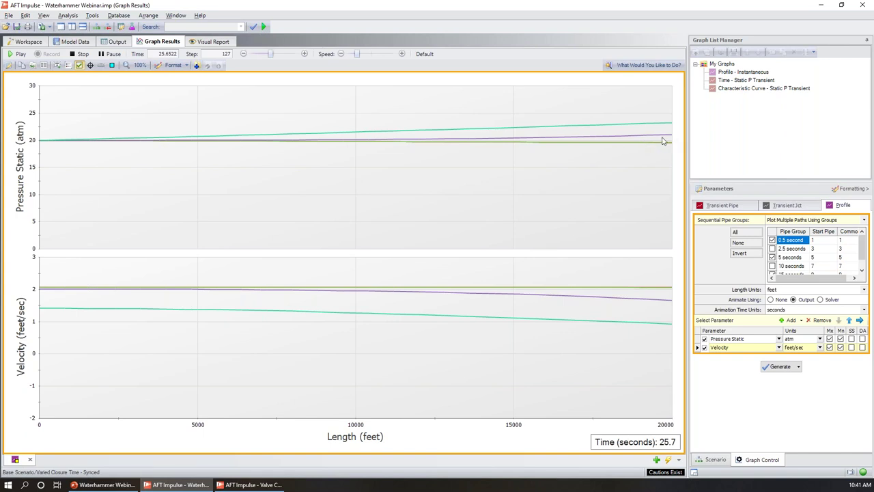
- Resume the animation, pause at about 37.2 seconds, and step back to about 30.1 seconds, just after the valves close
left_click(23, 55)
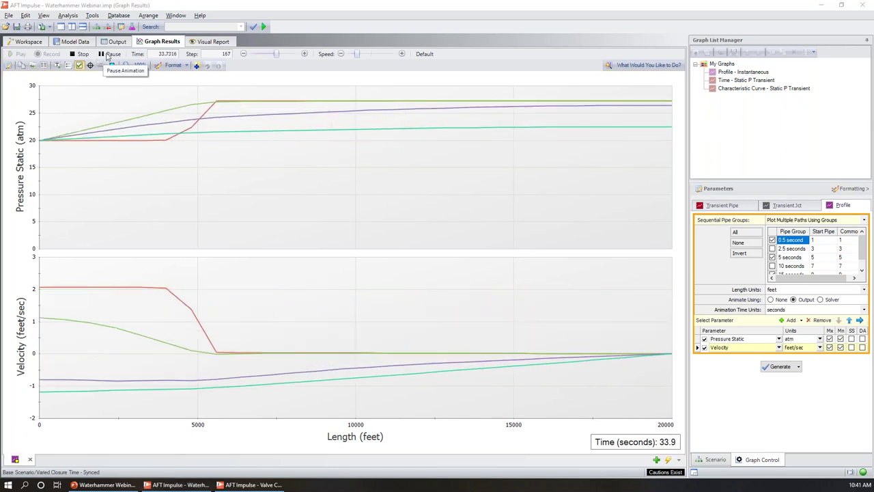
left_click(108, 55)
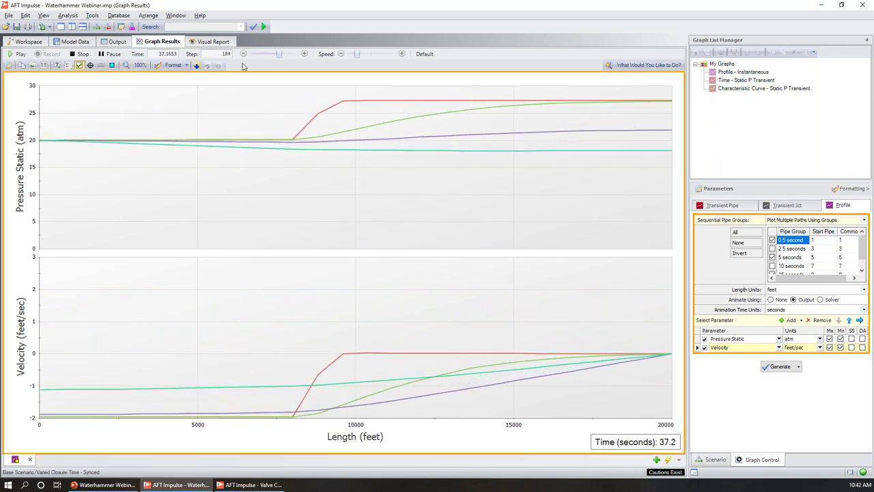
left_click(242, 55)
left_click(241, 55)
left_click(242, 55)
left_click(243, 54)
left_click(242, 55)
left_click(242, 55)
left_click(243, 54)
left_click(242, 54)
left_click(243, 55)
left_click(243, 54)
left_click(305, 54)
left_click(304, 54)
left_click(305, 54)
left_click(304, 53)
left_click(305, 54)
left_click(304, 54)
left_click(304, 54)
left_click(305, 54)
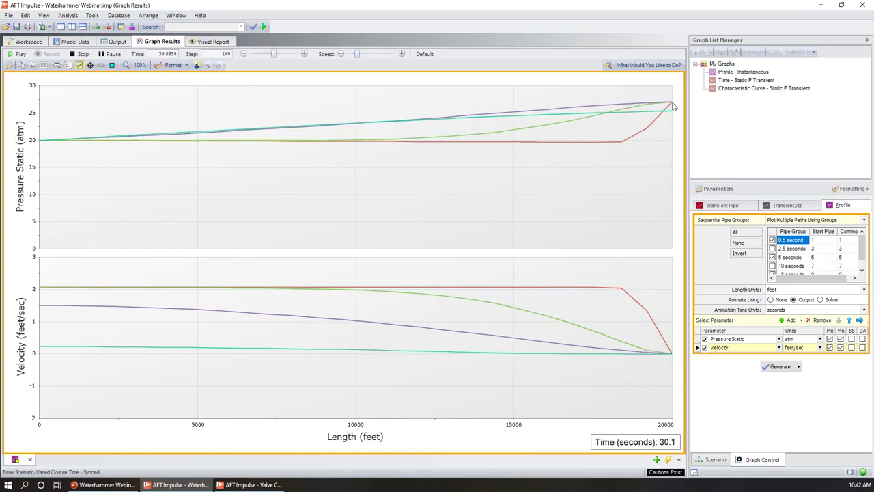
- Examine the curves near the valve at about 30.1 seconds, advance to about 32.7 seconds, and restore the full profile view
scroll(673, 106, "up", 3)
left_click_drag(663, 102, 478, 161)
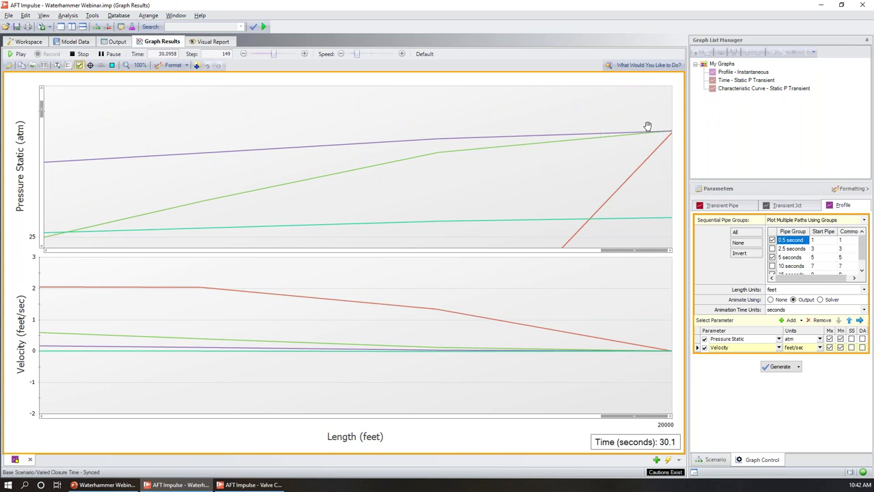
scroll(652, 131, "down", 3)
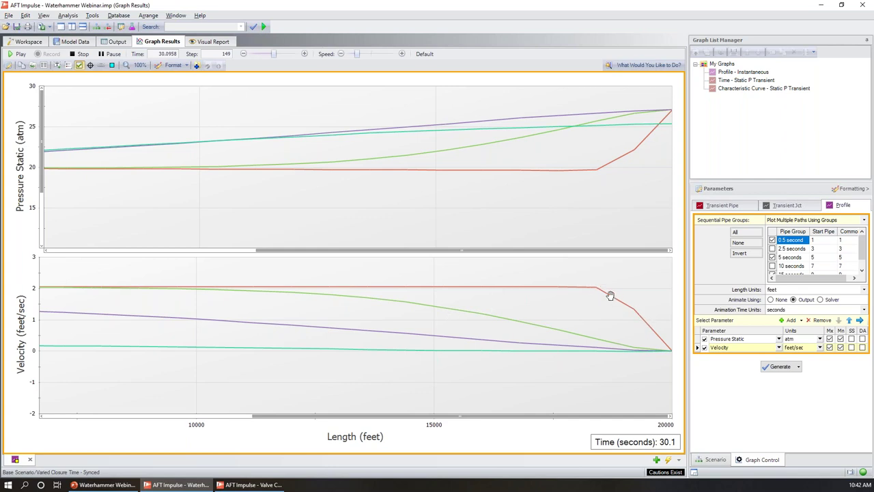
left_click(305, 55)
left_click(305, 54)
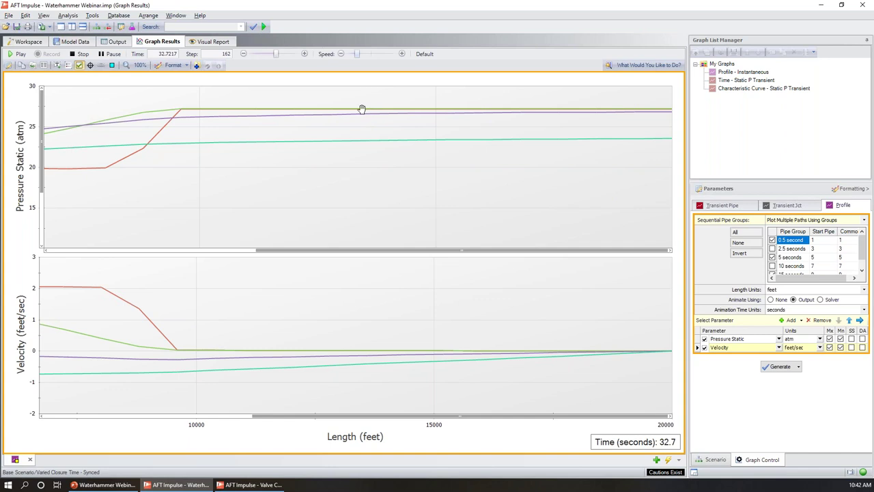
double_click(272, 161)
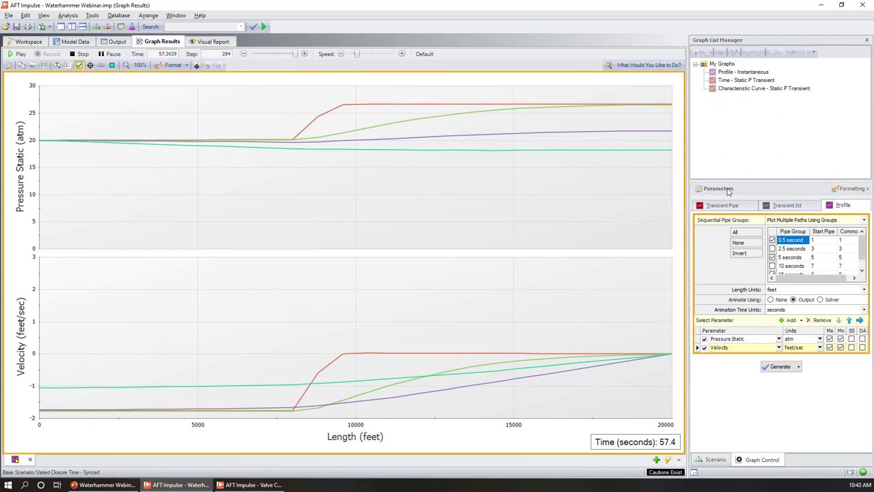
- Add the outlets of pipes 1 and 5 as stations for a transient pipe graph of static pressure
left_click(722, 206)
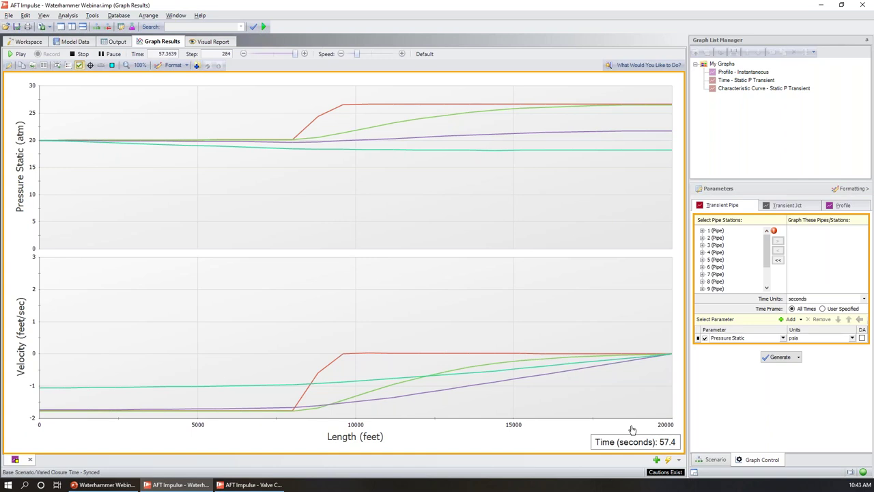
double_click(711, 232)
left_click(721, 244)
left_click(778, 240)
scroll(720, 261, "down", 1)
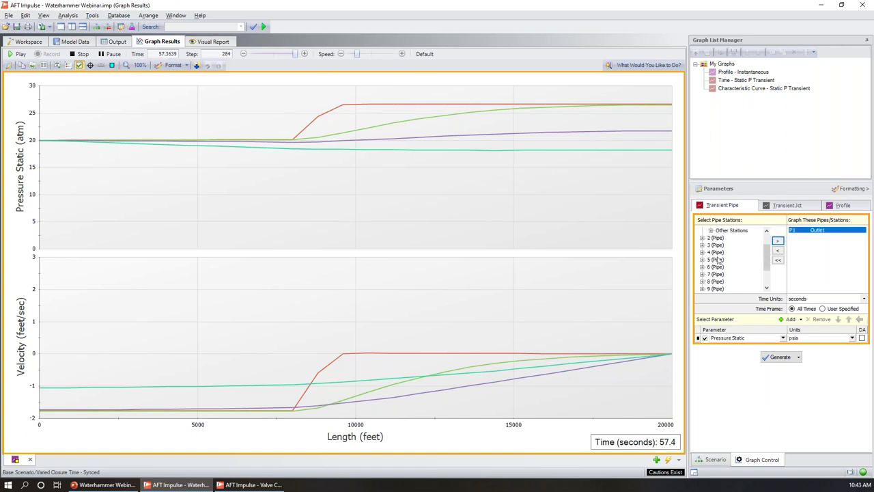
left_click(701, 259)
left_click(722, 273)
left_click(778, 240)
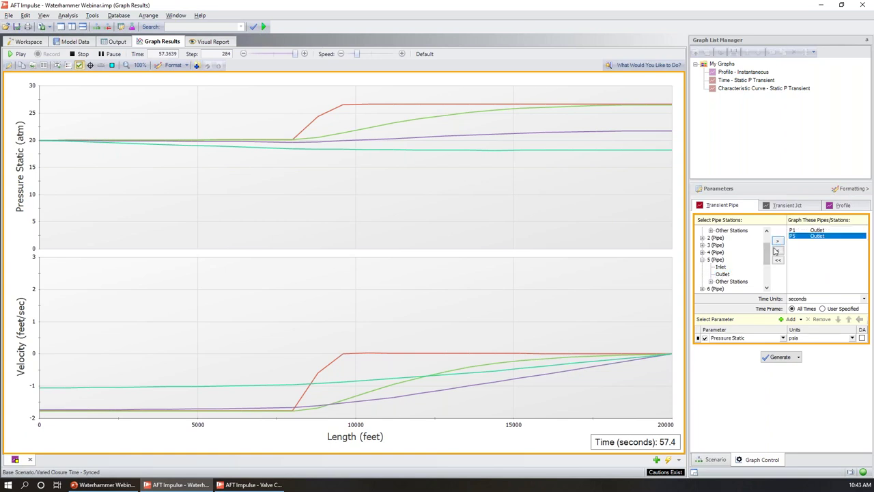
- Load the saved Time - Static P Transient graph and examine how velocity drops for each closure time before 30 seconds
left_click(734, 81)
double_click(729, 81)
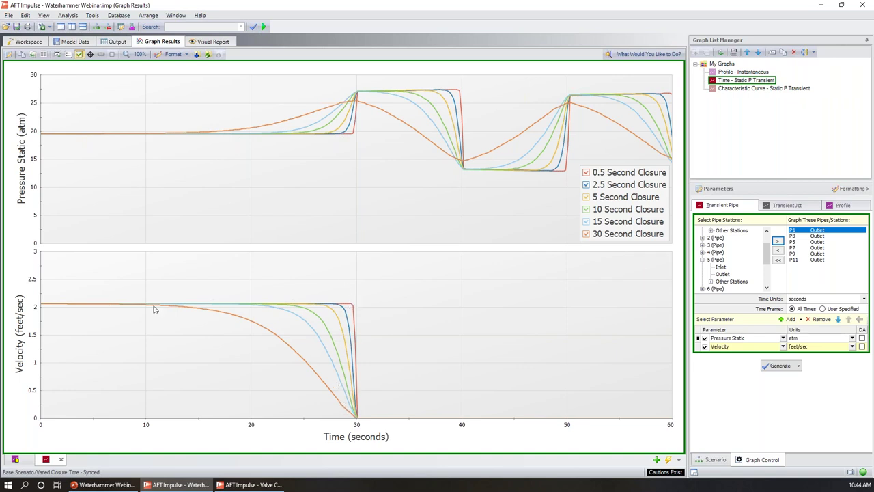
scroll(154, 310, "up", 2)
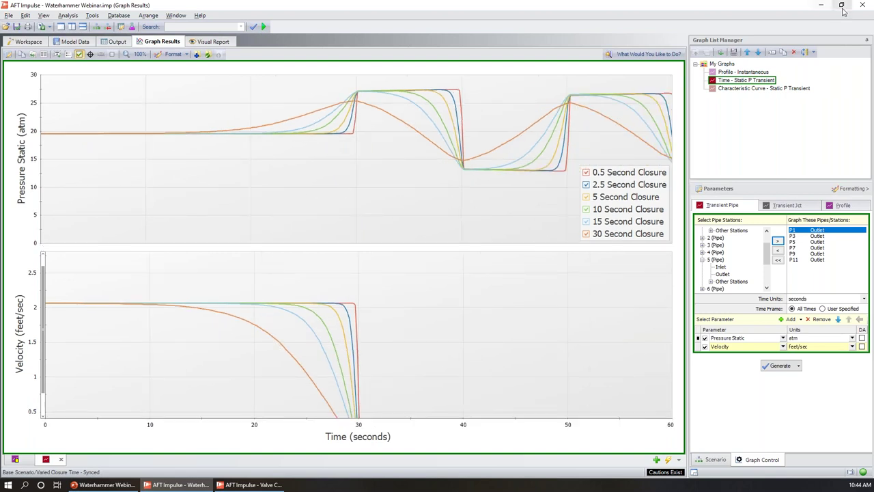
left_click(726, 90)
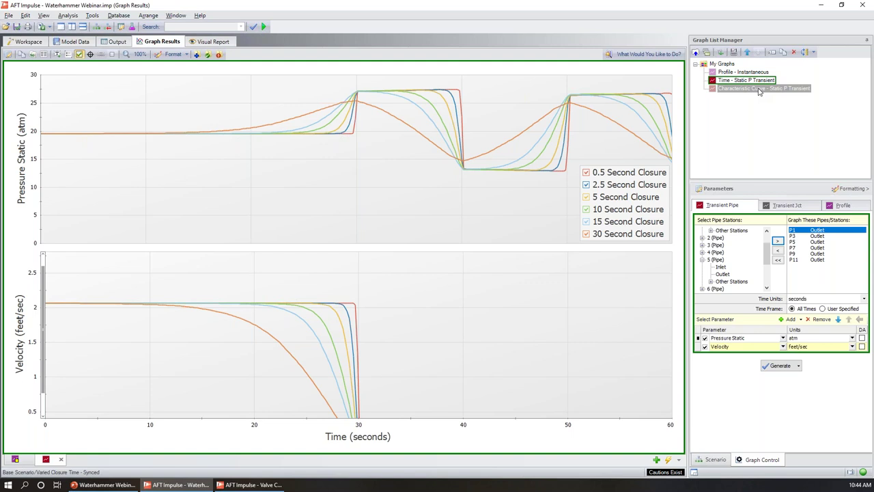
- Switch to the PowerPoint webinar deck, present it from slide 9, and advance to the slide "Not all Valve Closures are Equal"
left_click(821, 5)
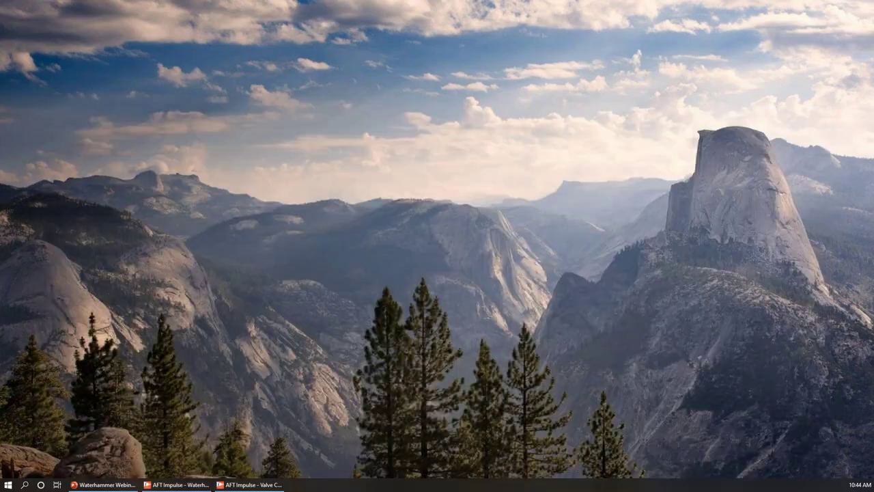
left_click(102, 484)
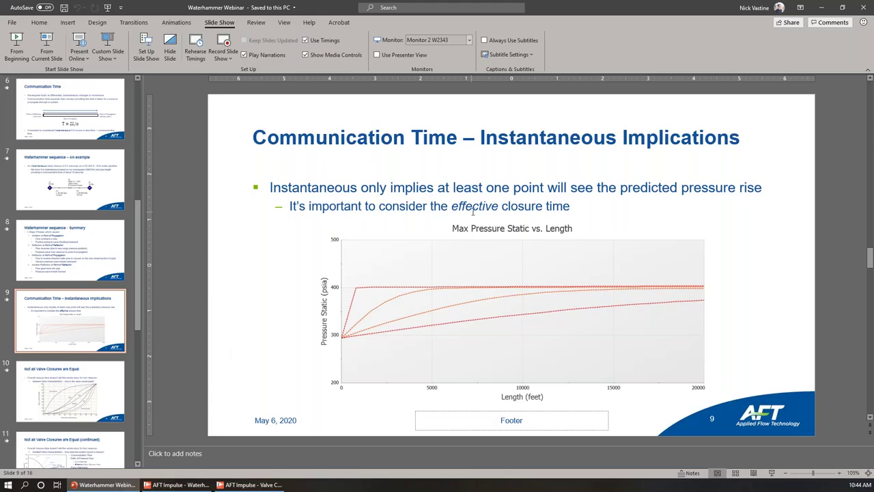
left_click_drag(450, 204, 498, 206)
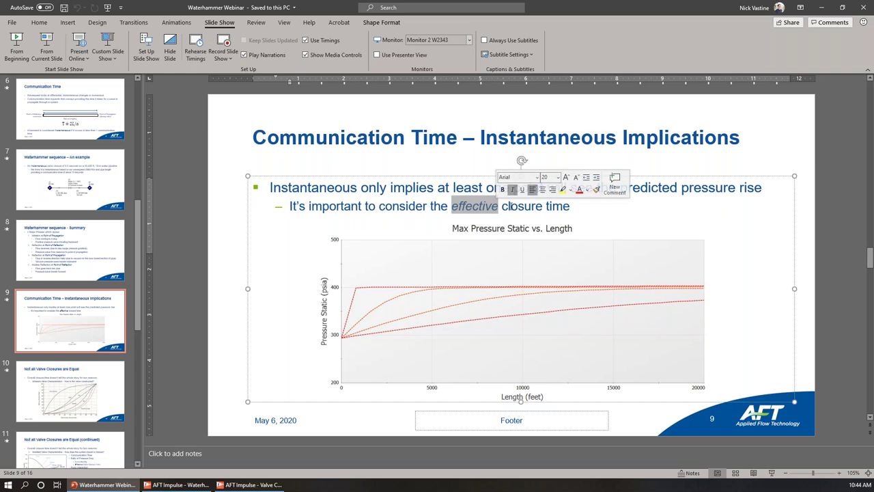
left_click(106, 331)
left_click(774, 477)
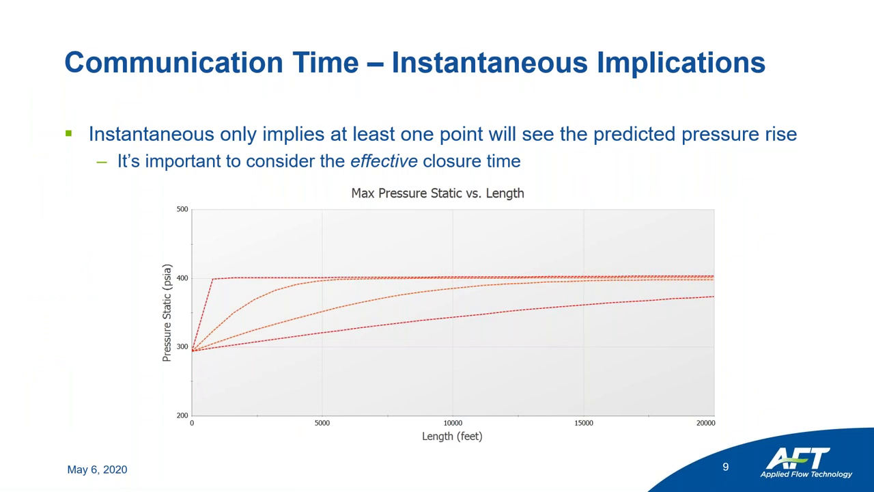
key("Right")
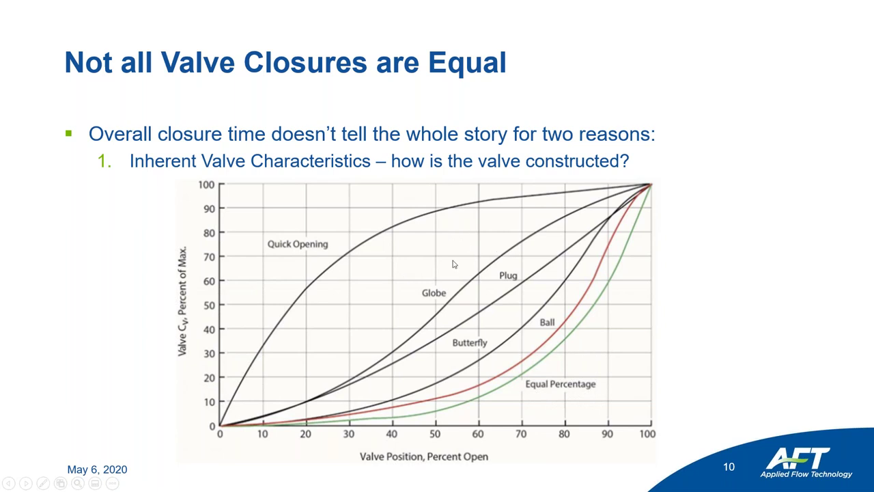
- End the slide show, return to the Waterhammer Webinar model in AFT Impulse, and load the scenario Equal Closure Time - Varied Valve Type
key("Escape")
left_click(822, 6)
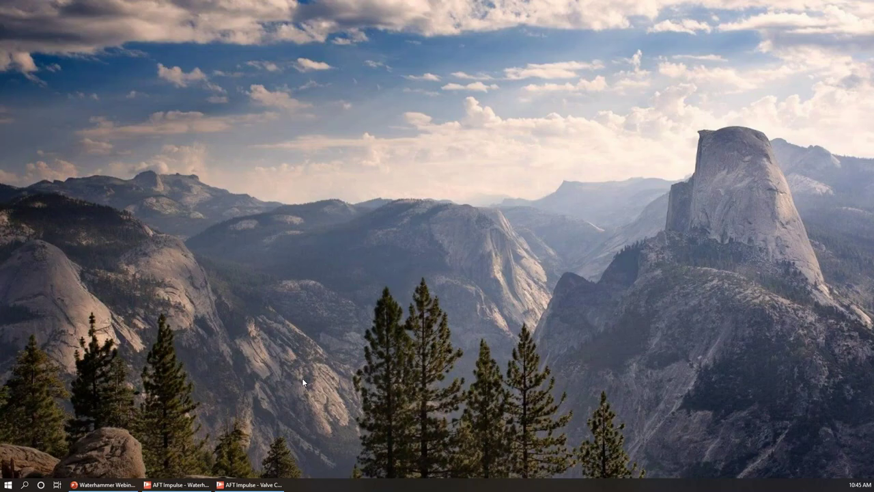
left_click(242, 489)
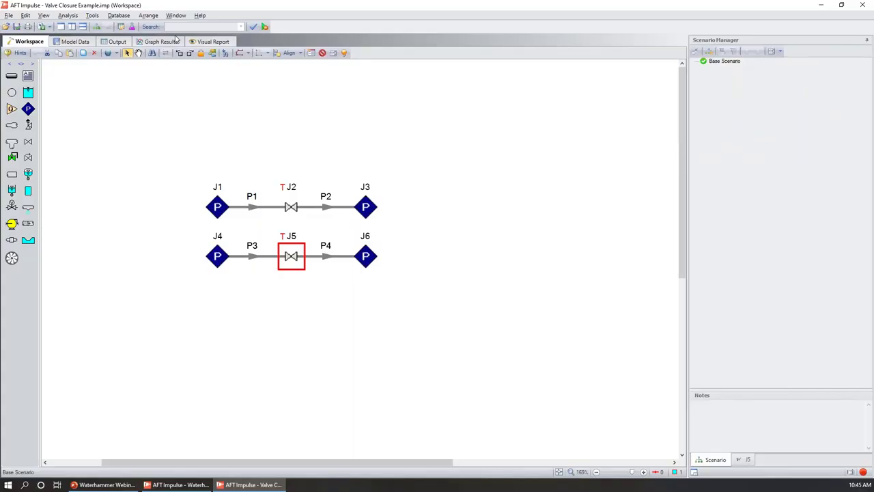
left_click(820, 5)
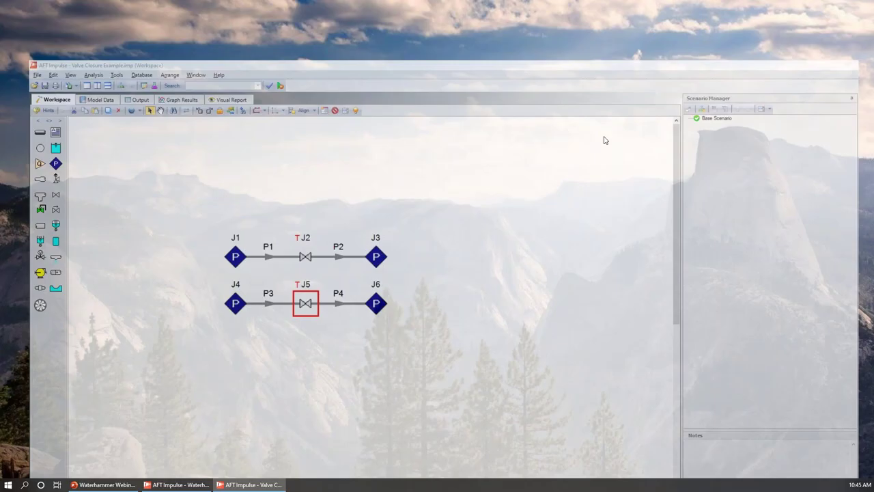
left_click(179, 485)
left_click(9, 41)
double_click(745, 83)
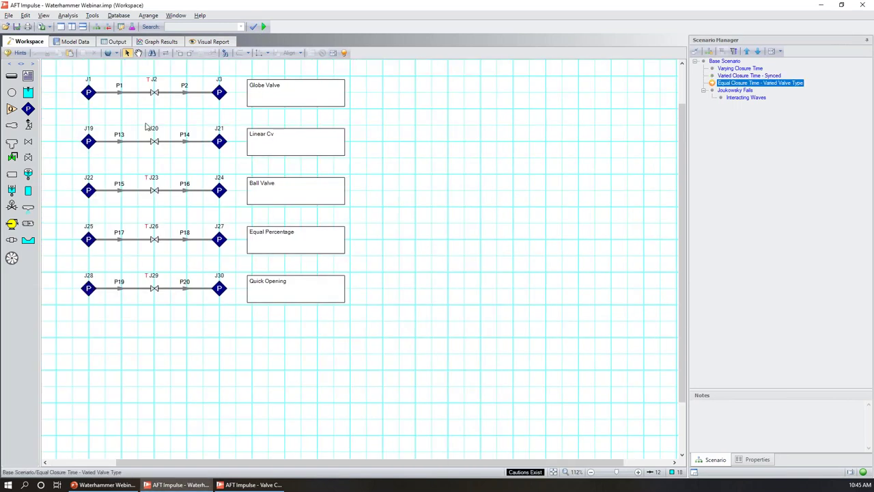
- Open the properties of the Linear Cv valve J20 and review its transient data and open percentage data
left_click_drag(231, 98, 71, 81)
left_click(130, 113)
left_click(153, 141)
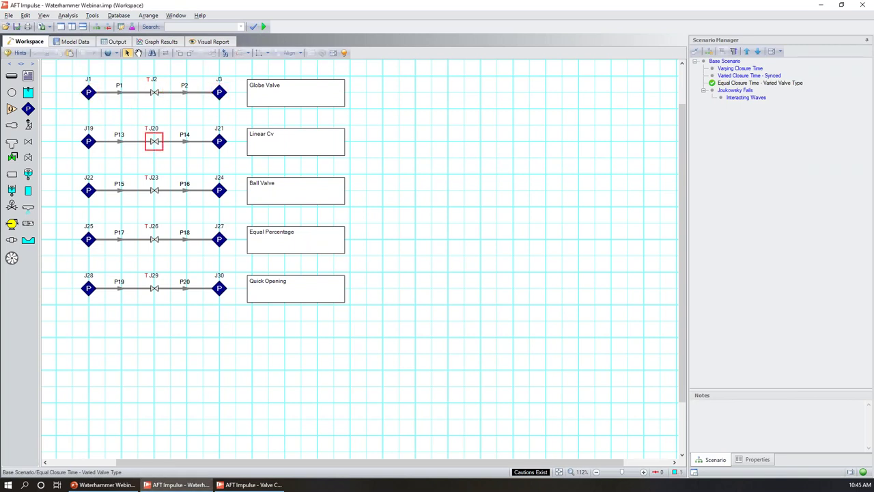
double_click(154, 141)
left_click(317, 158)
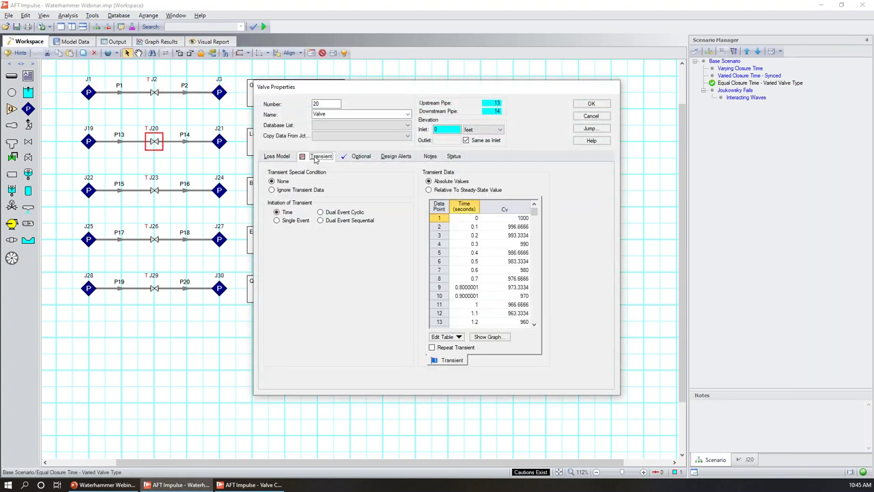
left_click(366, 157)
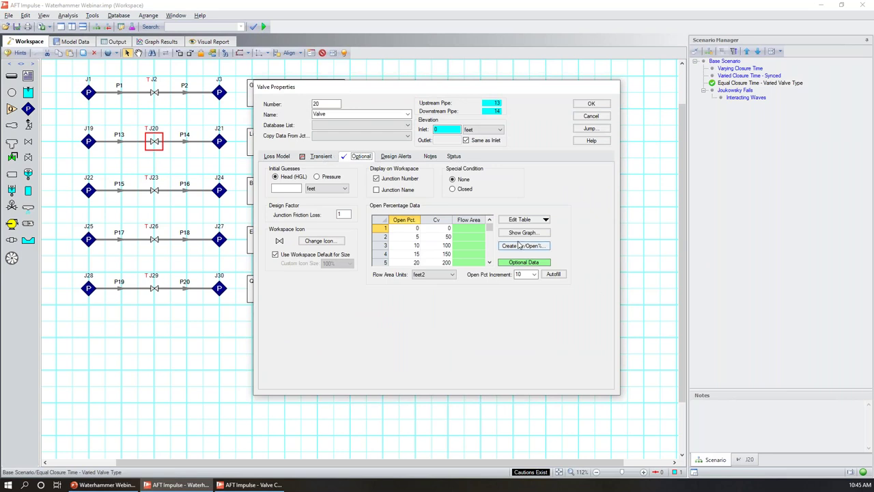
- Try predefined Cv versus open percent characteristics for J20 with a full open Cv of 1000, graph the curve, and cancel the change
left_click(516, 247)
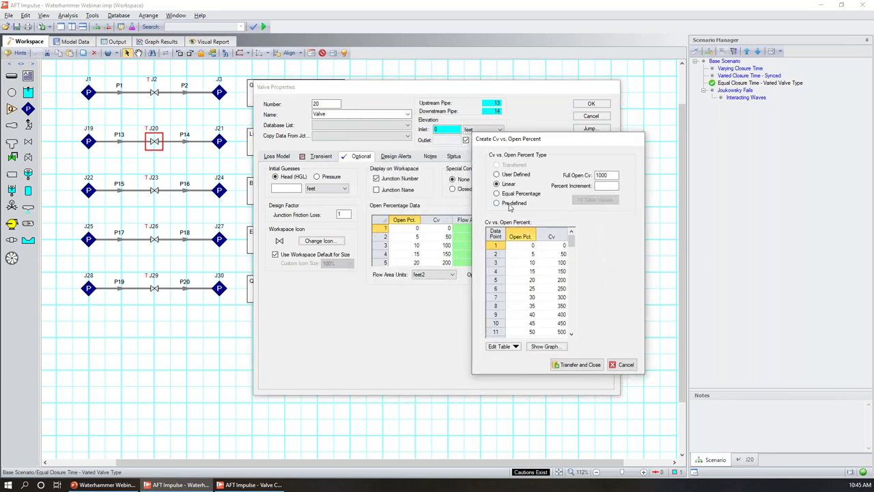
left_click(509, 205)
double_click(598, 191)
type("100")
left_click(590, 204)
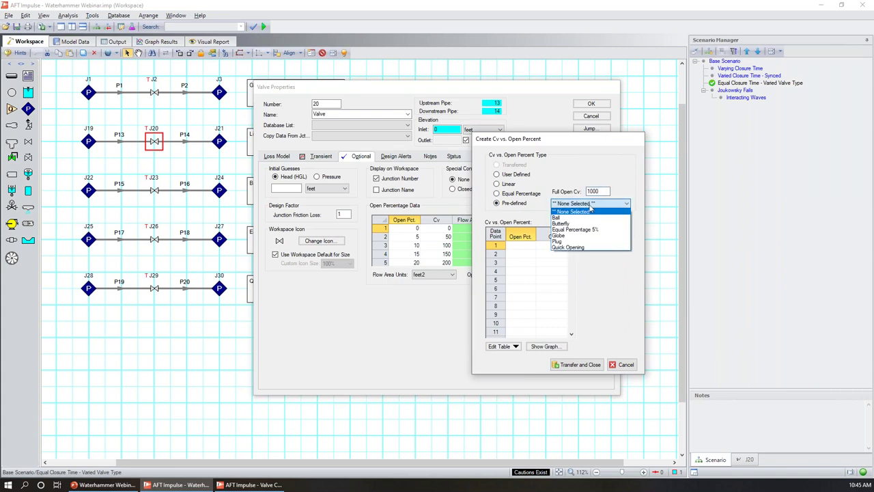
left_click(571, 236)
left_click(601, 203)
left_click(585, 230)
left_click(537, 347)
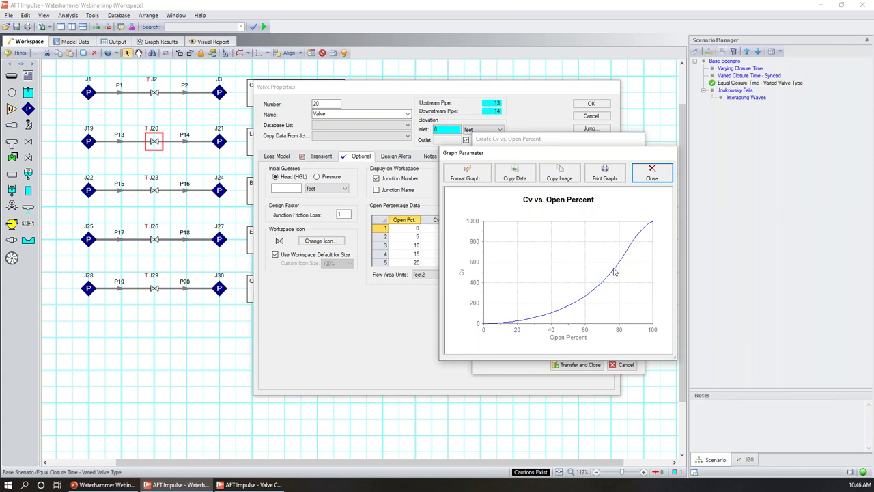
left_click(651, 172)
left_click(625, 365)
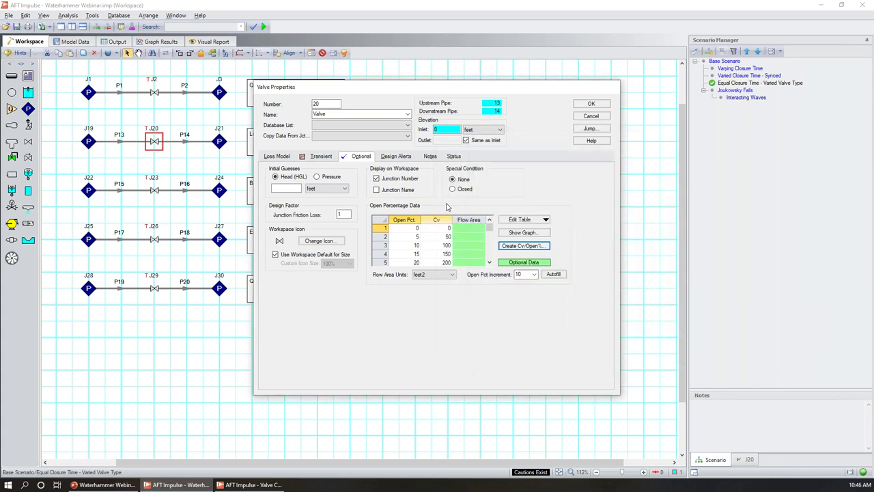
- Review J20's transient Cv table and its option to create Cv versus time from open percent, then close the valve properties without saving
left_click(321, 156)
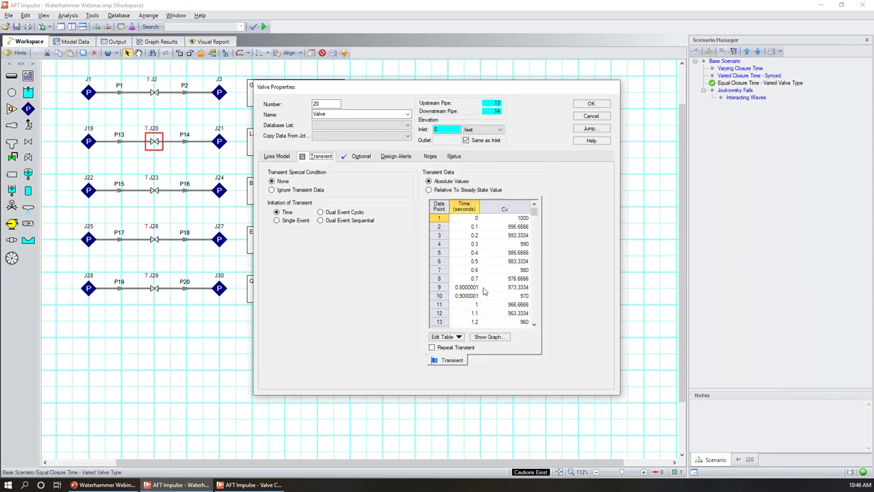
left_click(450, 338)
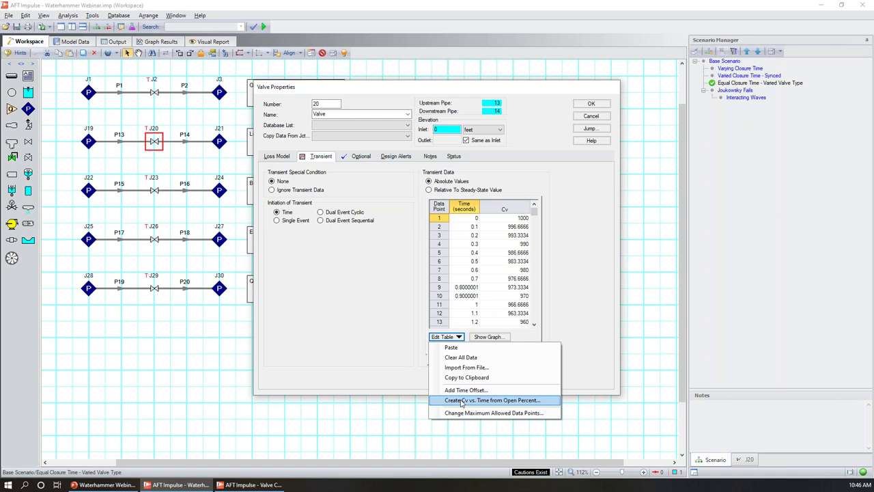
left_click(591, 116)
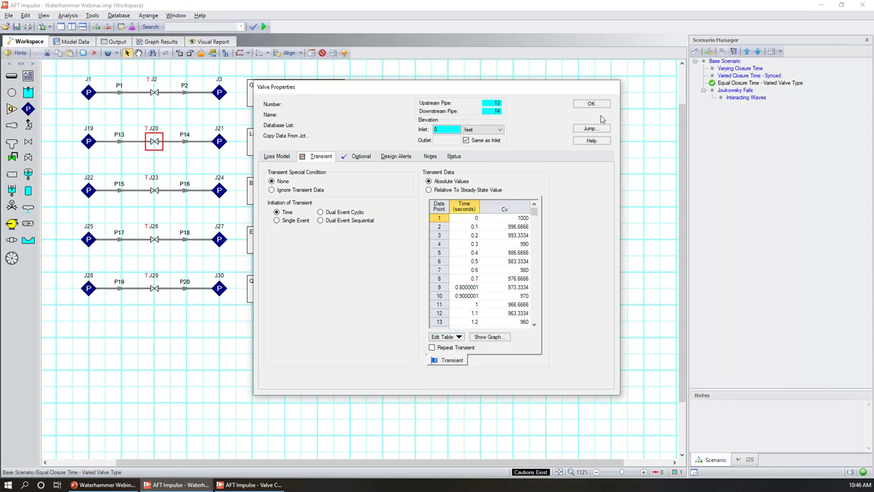
left_click(591, 116)
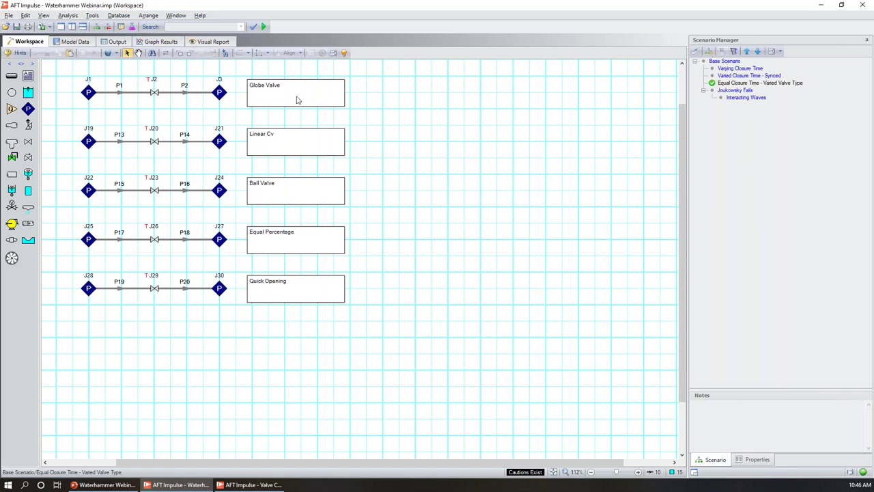
- Load the saved graph Characteristic Curve - Static P Transient and hide every static pressure curve except Globe Valve
left_click(154, 42)
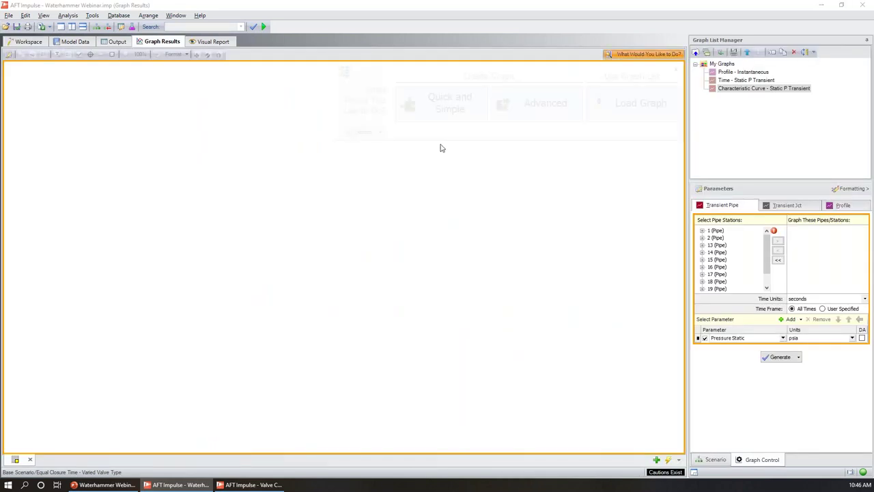
double_click(746, 90)
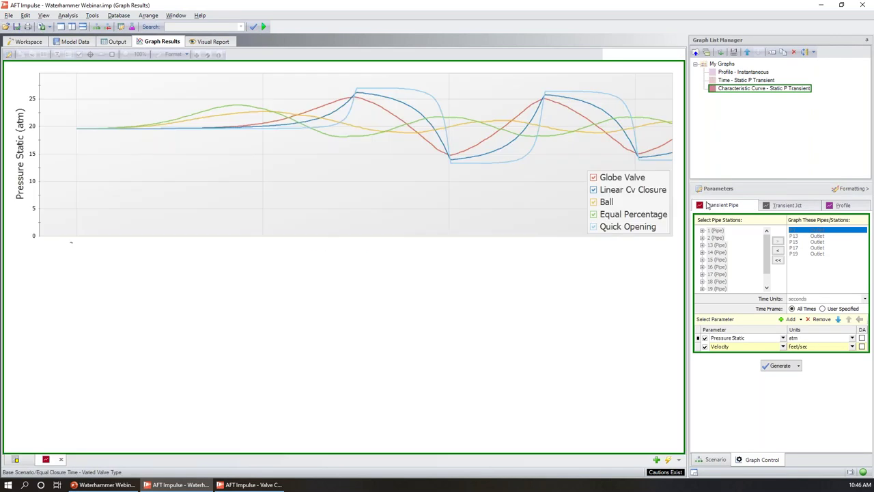
left_click(593, 196)
left_click(593, 209)
left_click(593, 221)
left_click(593, 234)
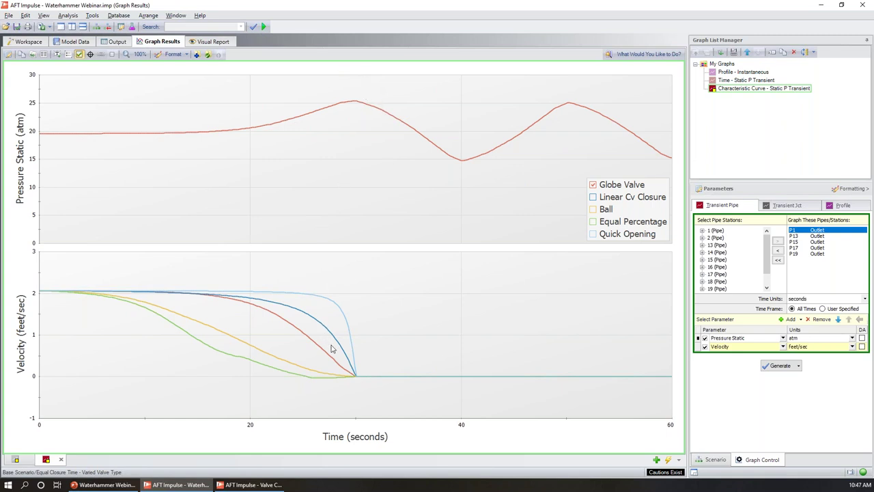
- Restore the static pressure curves one at a time: Linear Cv Closure, Quick Opening, Ball and Equal Percentage
left_click(593, 196)
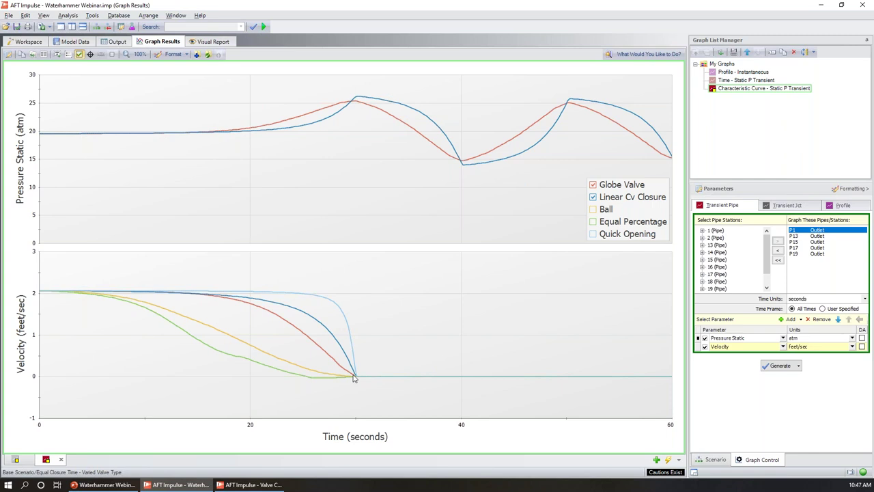
left_click(592, 233)
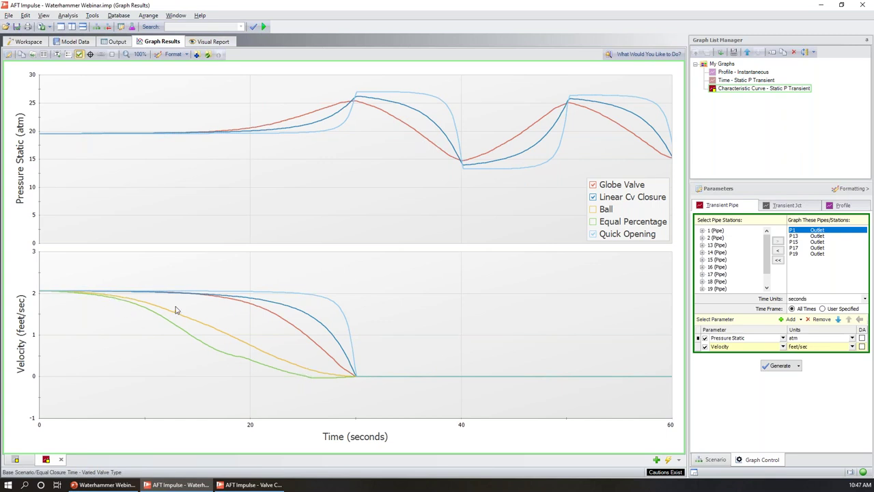
left_click(594, 210)
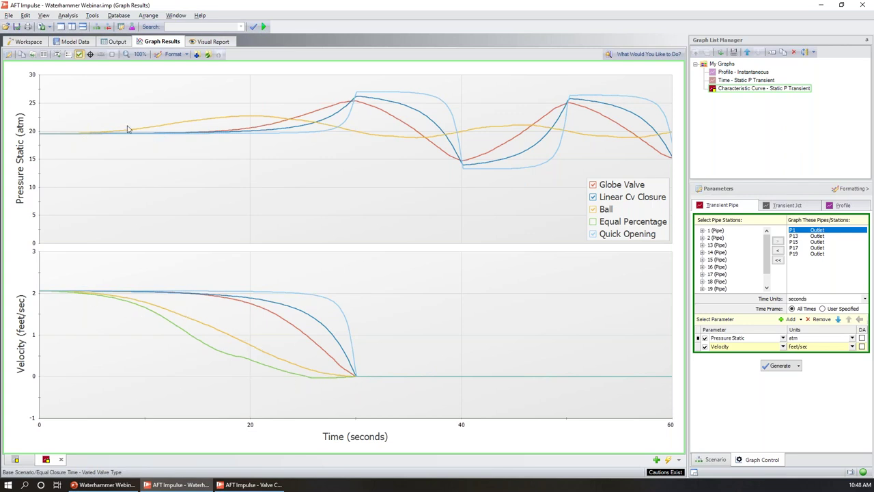
left_click(600, 224)
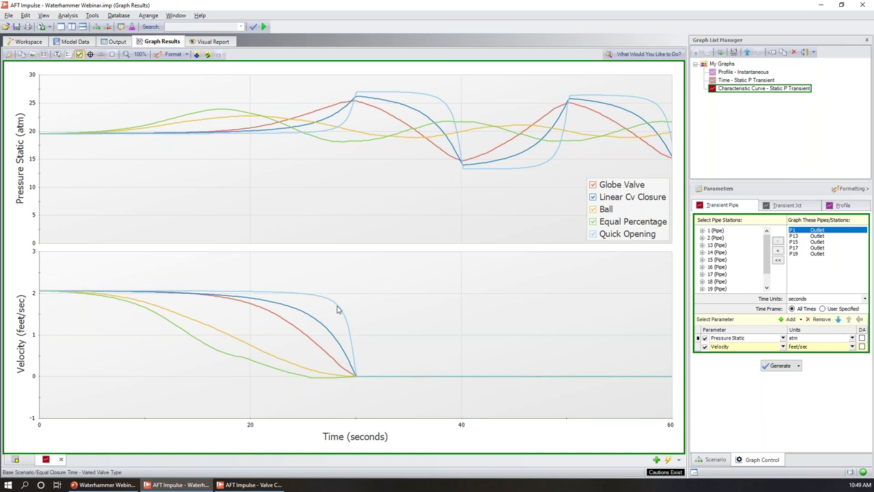
- Return the model to the Workspace, minimize AFT Impulse, switch to the PowerPoint webinar deck and start the slide show from slide 10
left_click(30, 42)
left_click(820, 5)
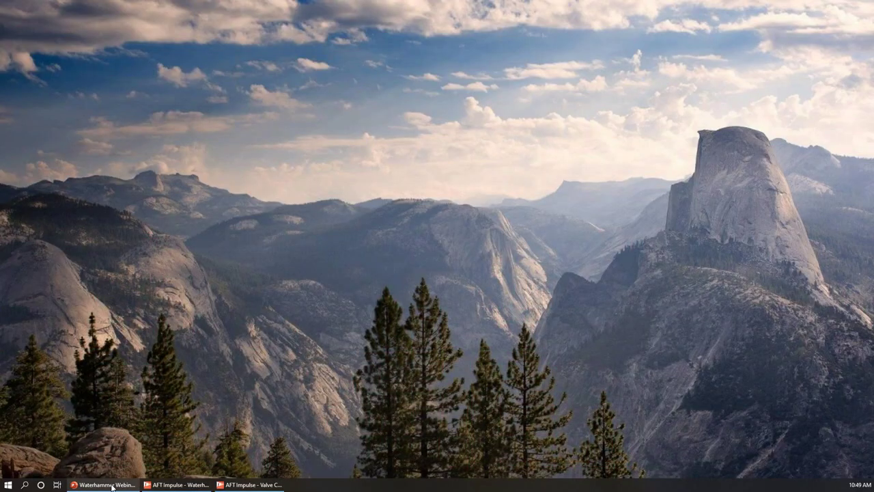
left_click(112, 486)
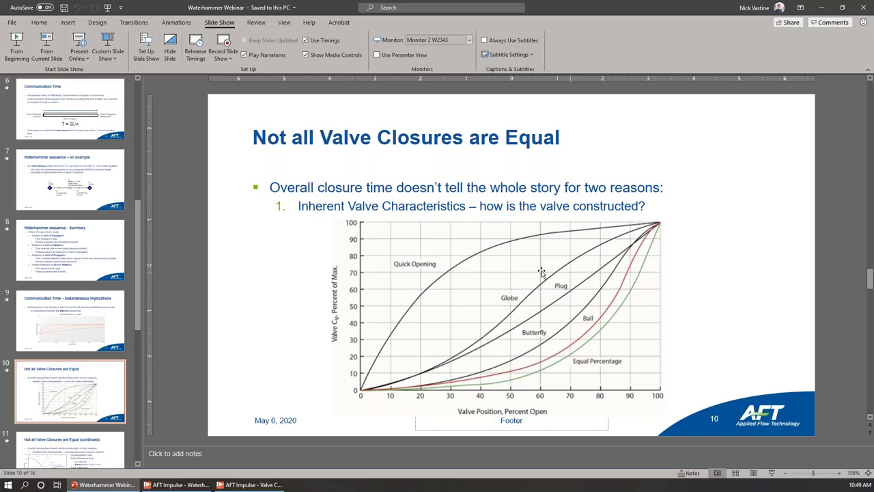
left_click(771, 473)
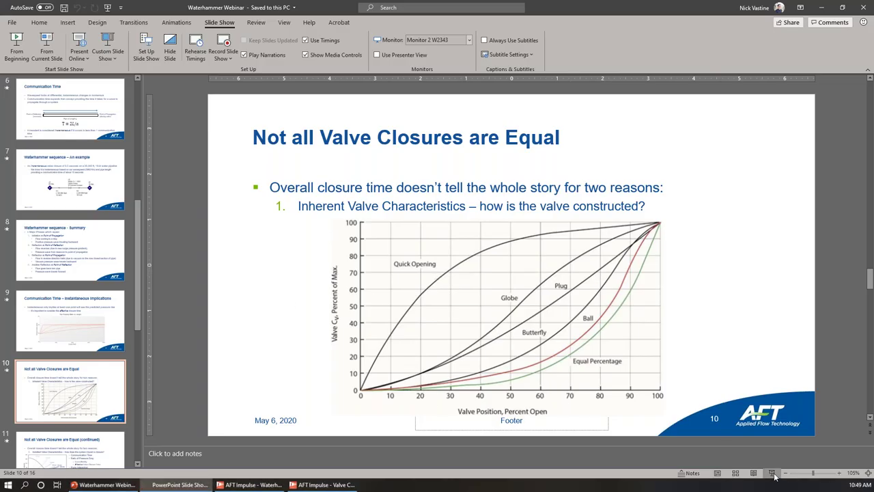